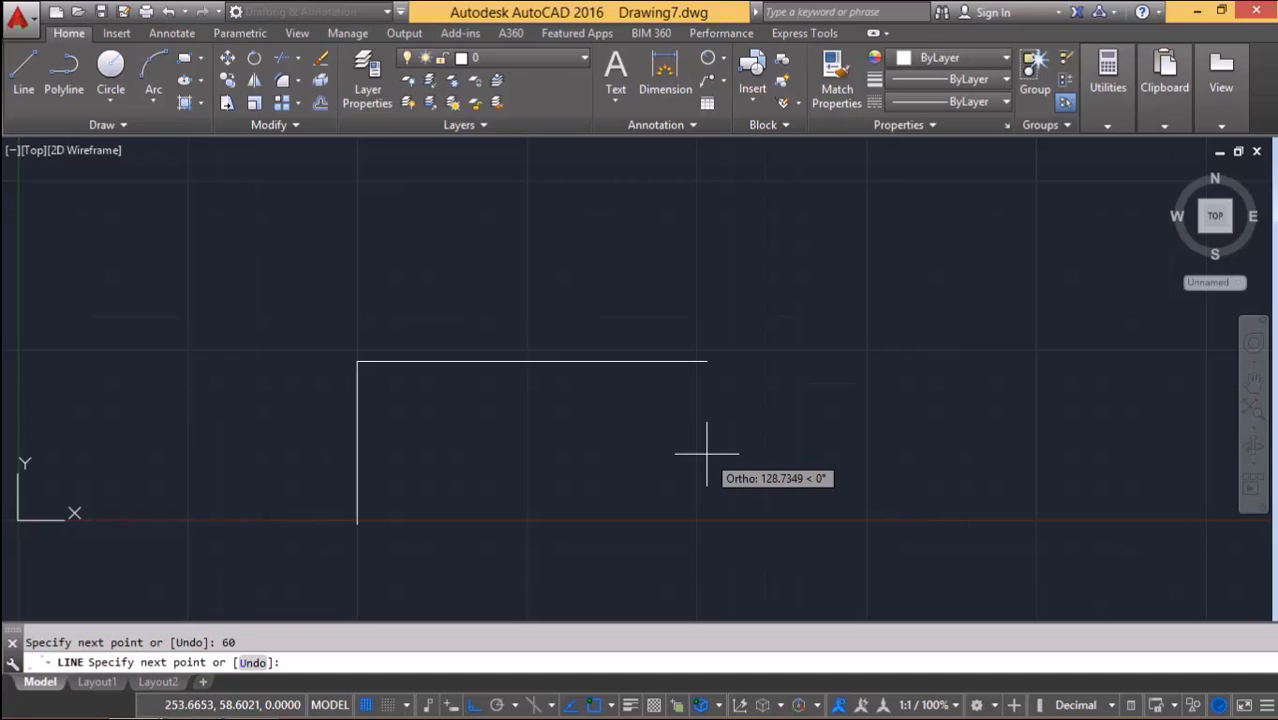
Complete the rectangular outline with a 120-unit top edge, a 60-unit right side and a bottom edge closing at the starting corner.
type("120")
key("Return")
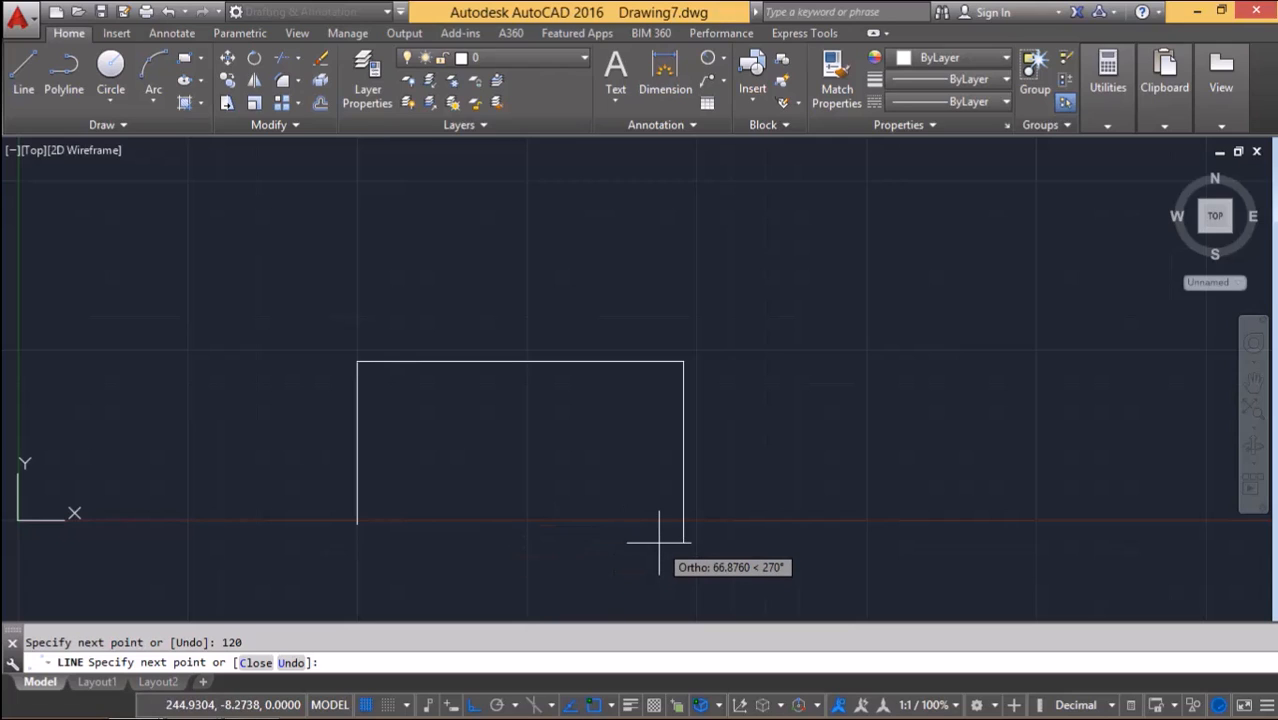
type("60")
key("Return")
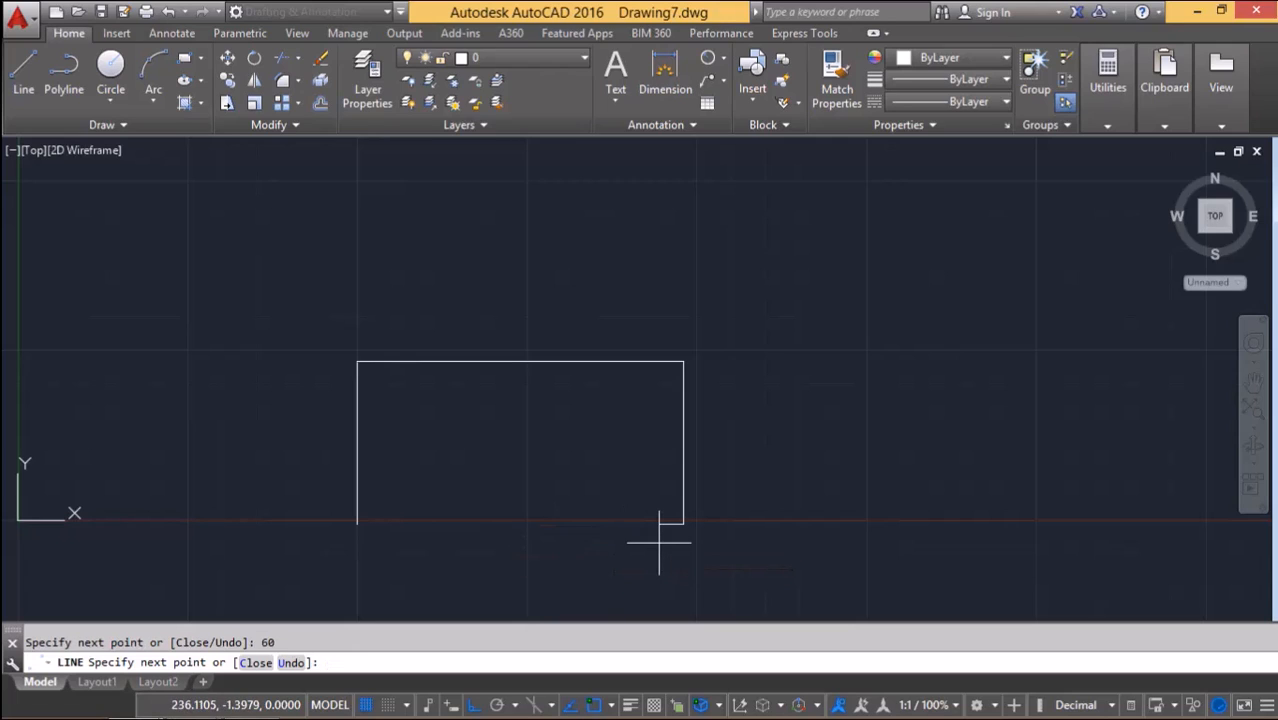
left_click(357, 522)
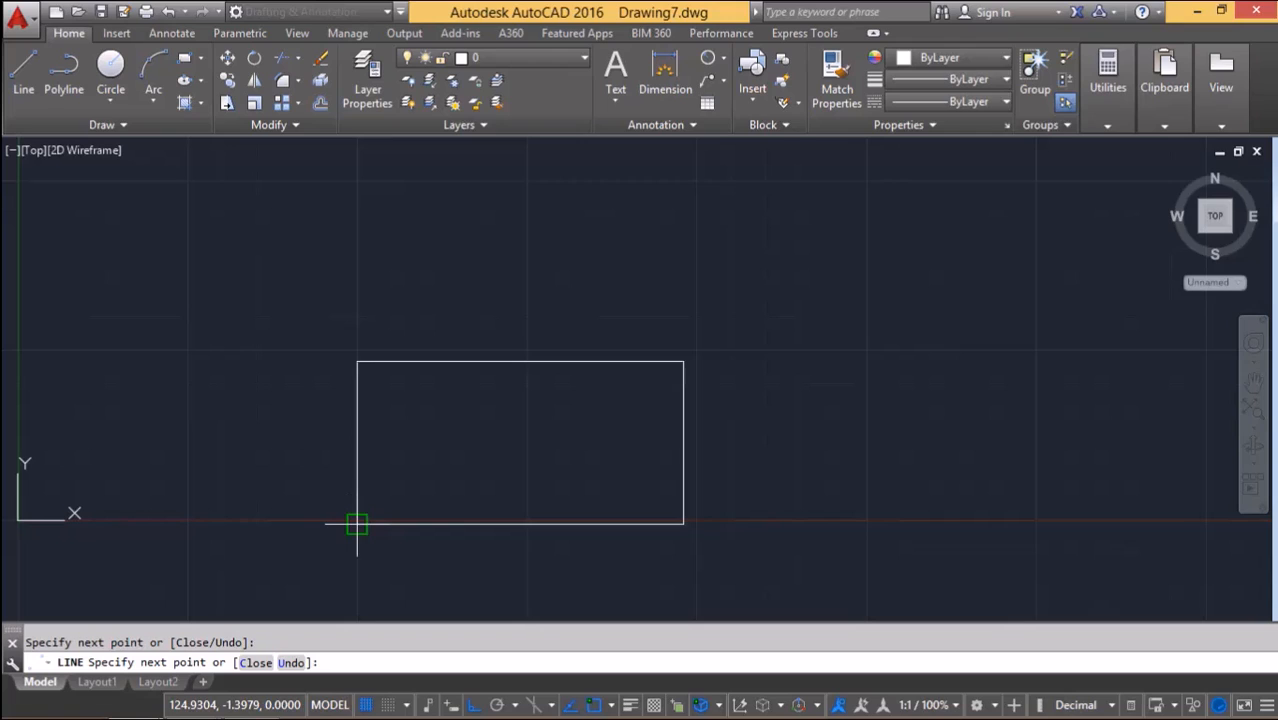
key("Return")
Copy the rectangle's top edge downward at distances of 12 and 24 units.
left_click(506, 321)
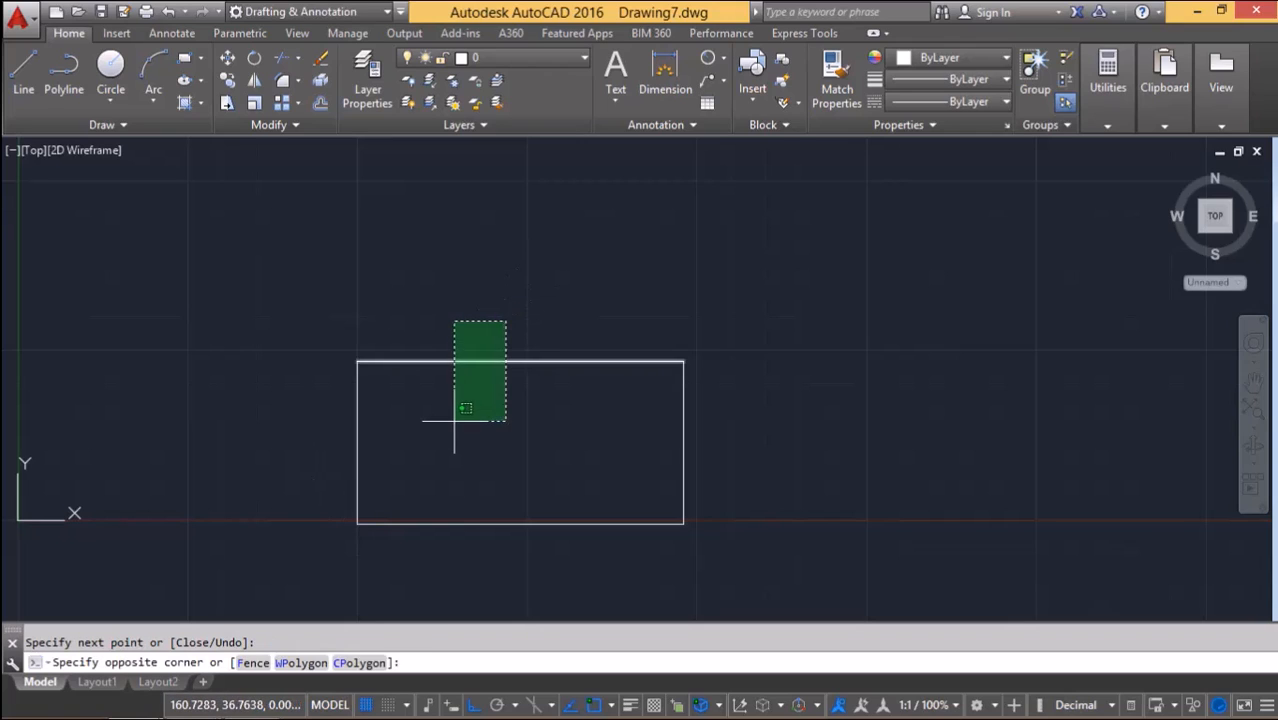
left_click(454, 420)
type("co")
key("Return")
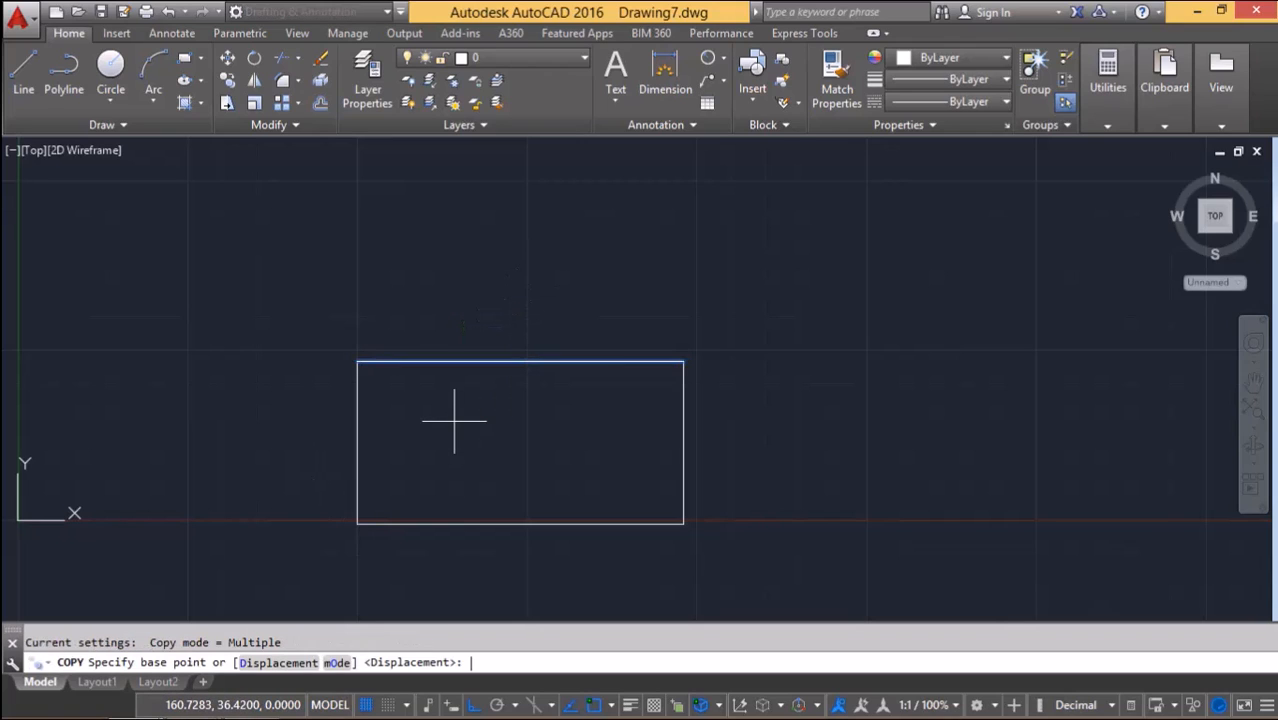
left_click(684, 362)
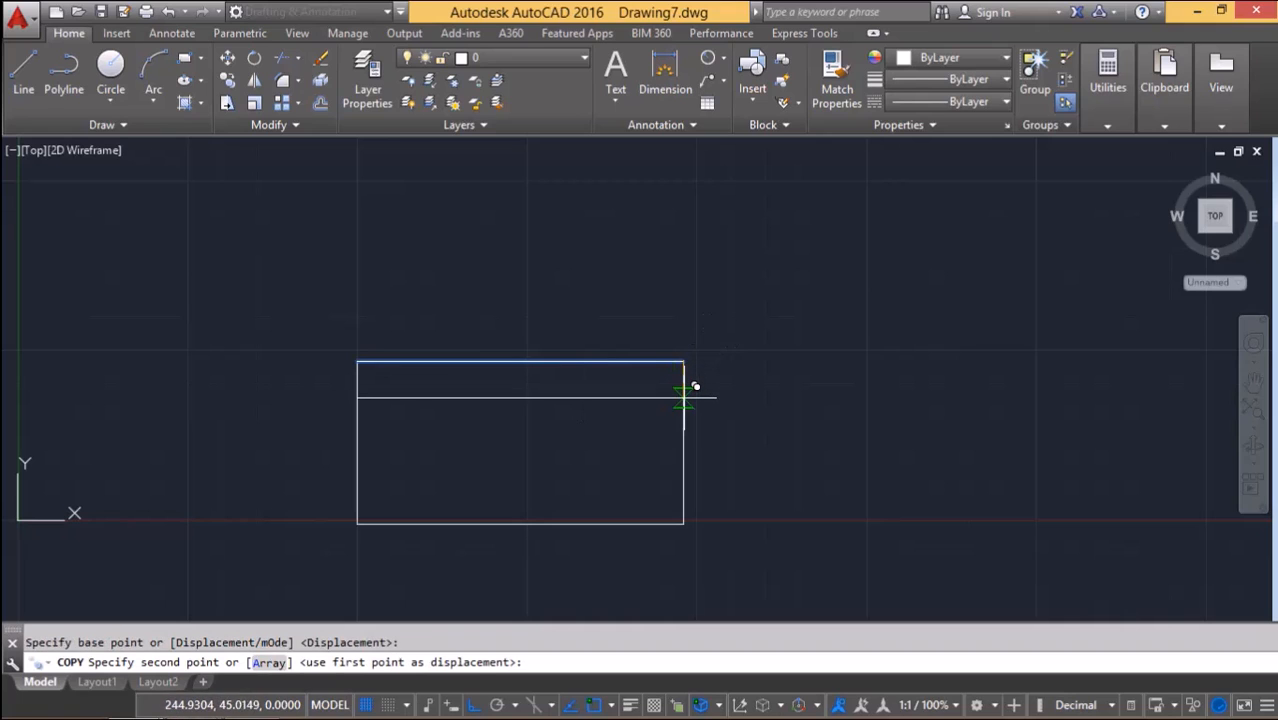
scroll(685, 404, "up", 3)
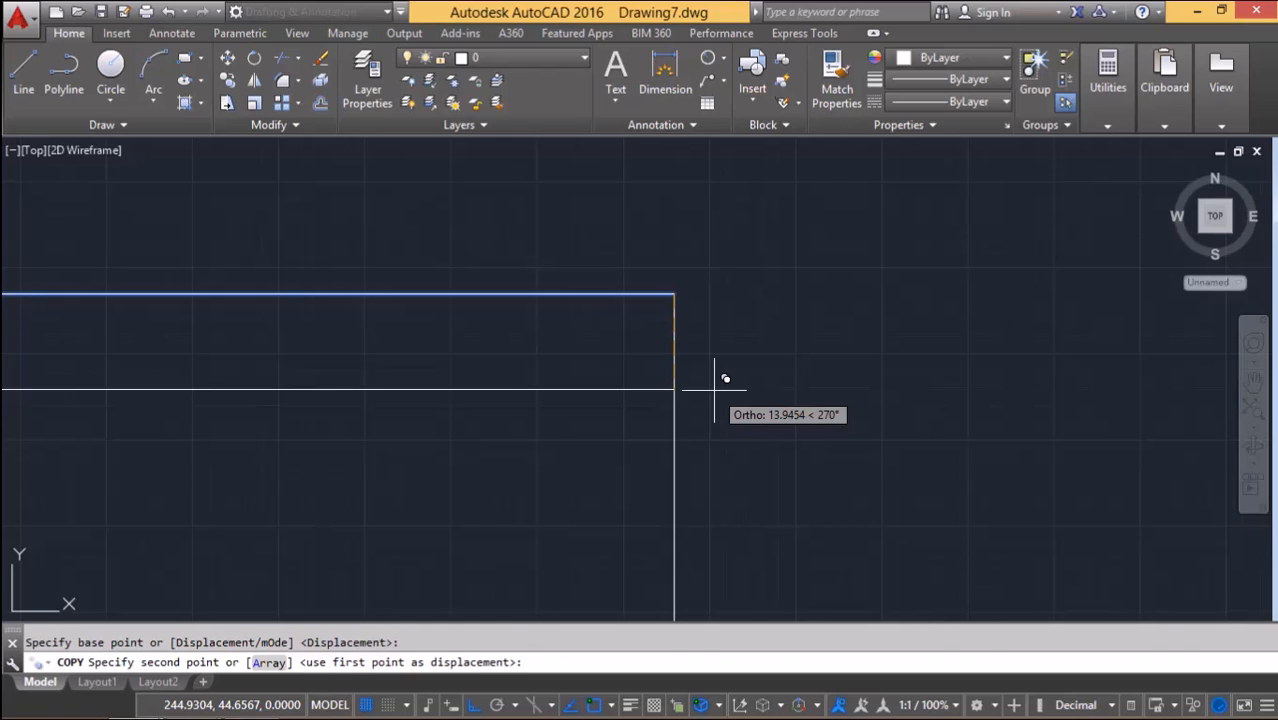
type("12")
key("Return")
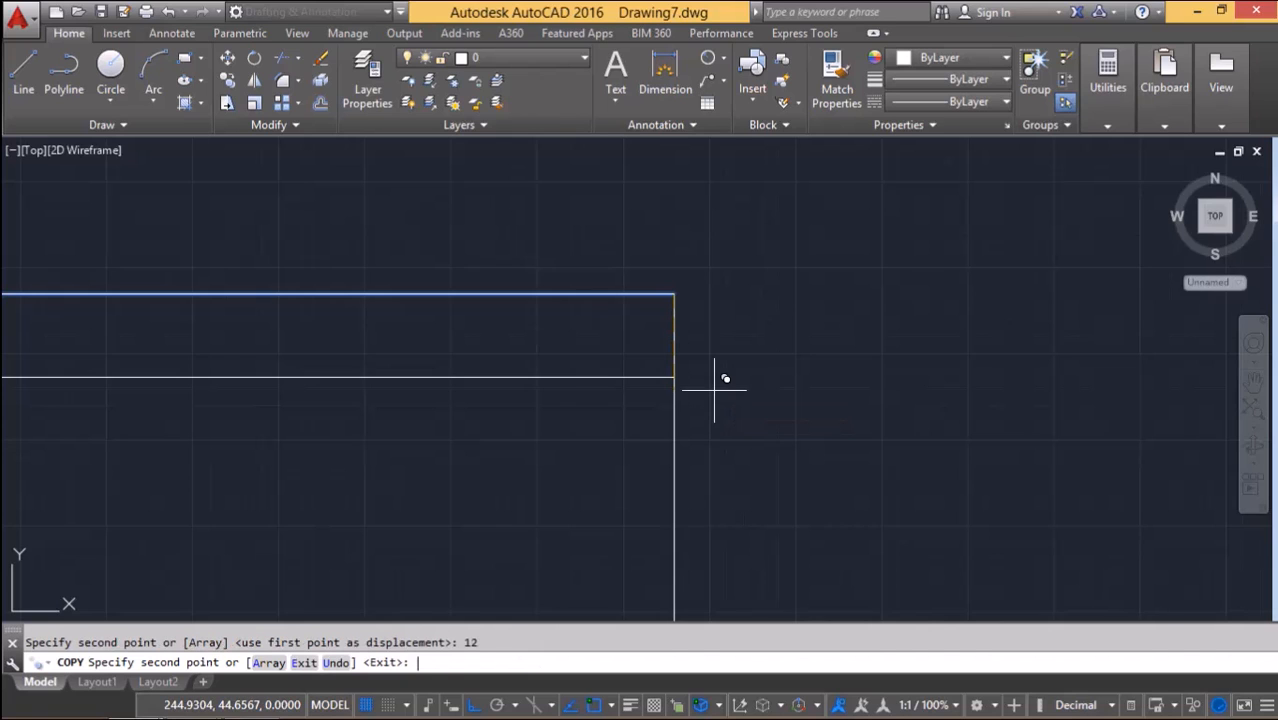
scroll(715, 395, "down", 3)
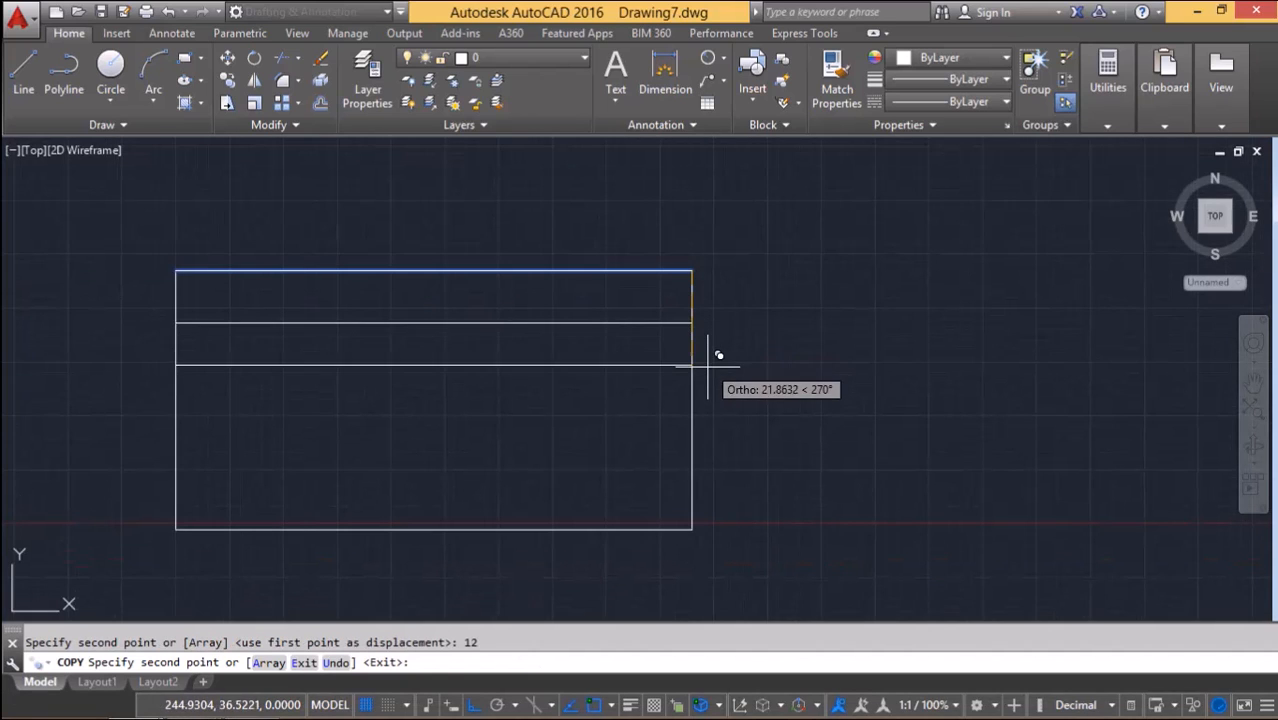
type("24")
key("Return")
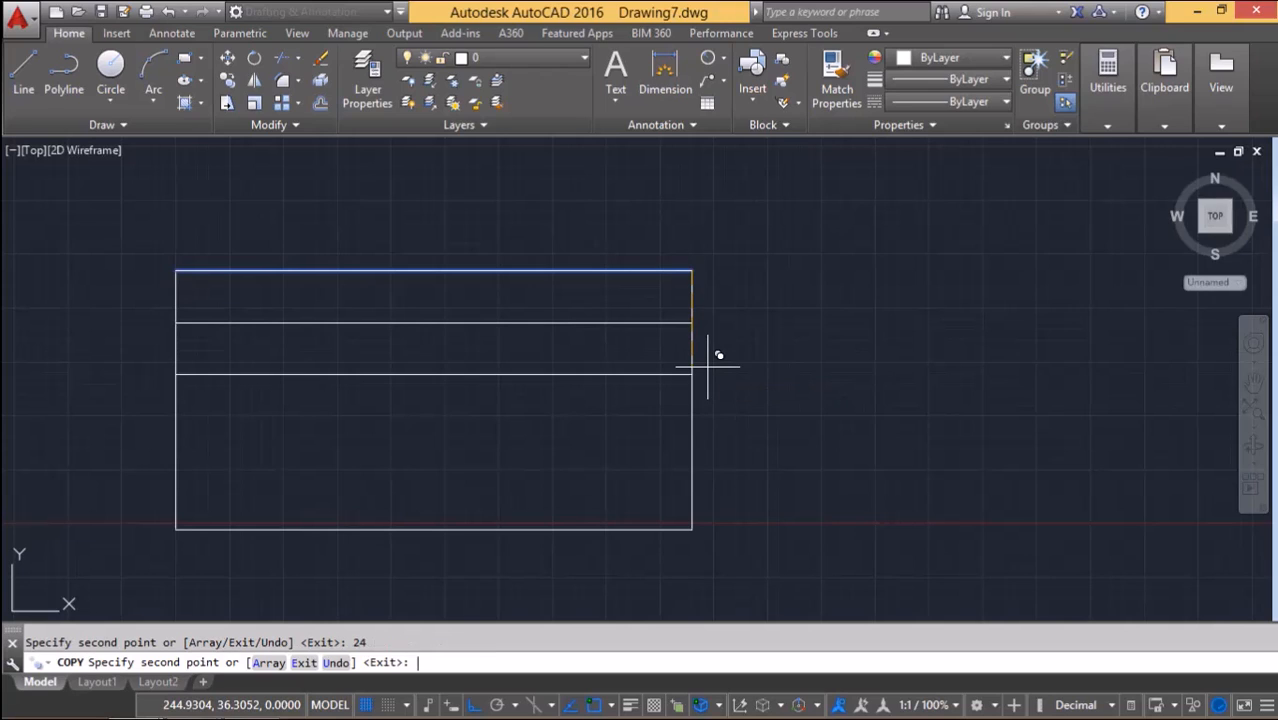
key("Return")
Copy the lower inner horizontal line 12 units further down from its right endpoint.
left_click(590, 357)
left_click(554, 417)
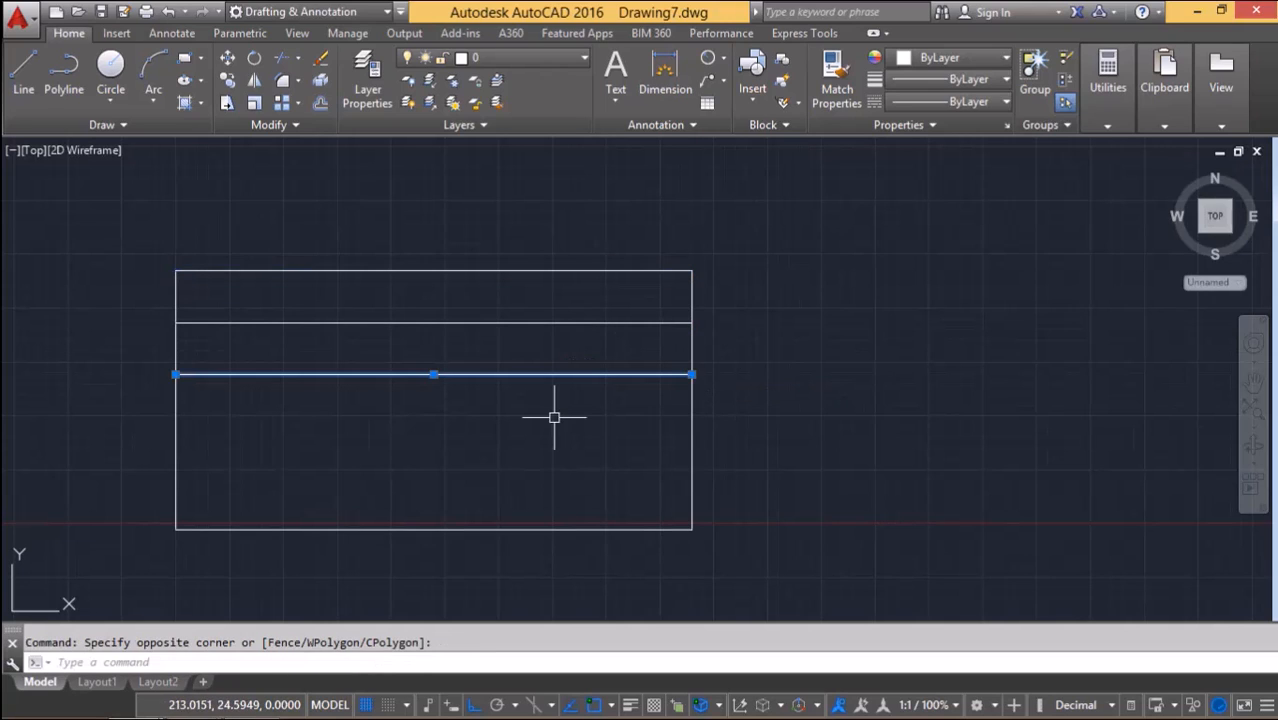
type("co")
key("Return")
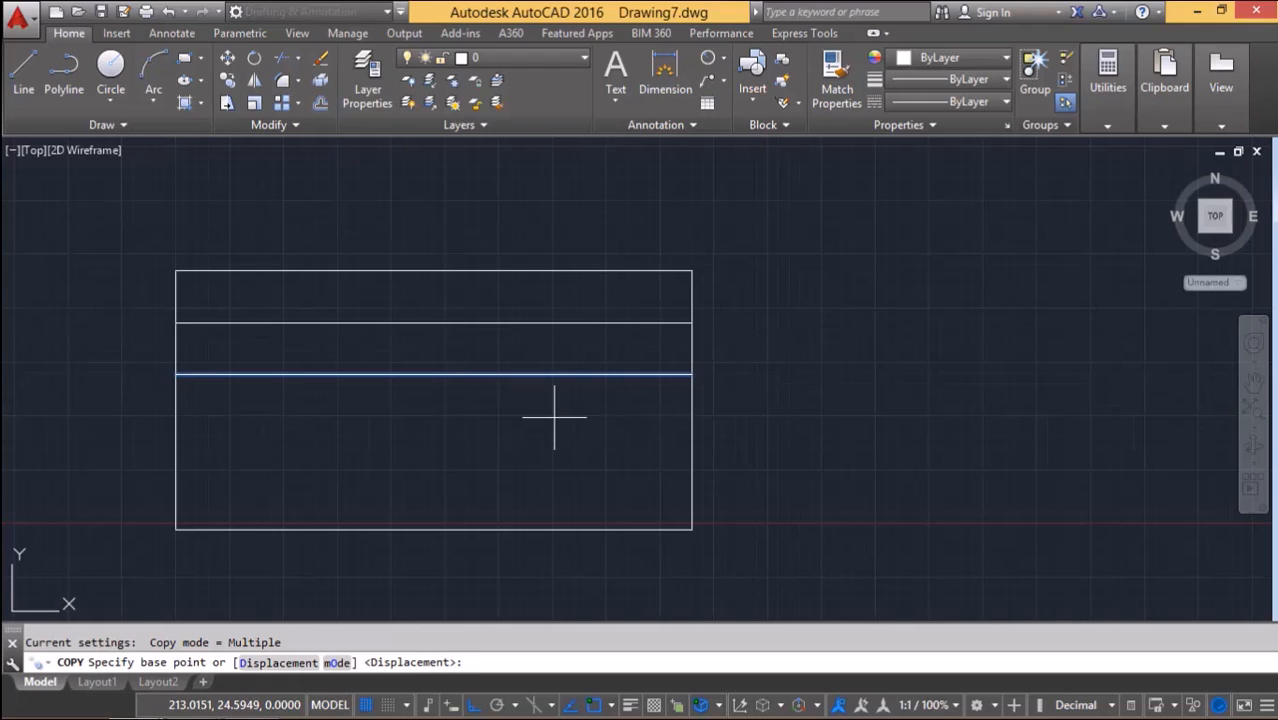
left_click(693, 374)
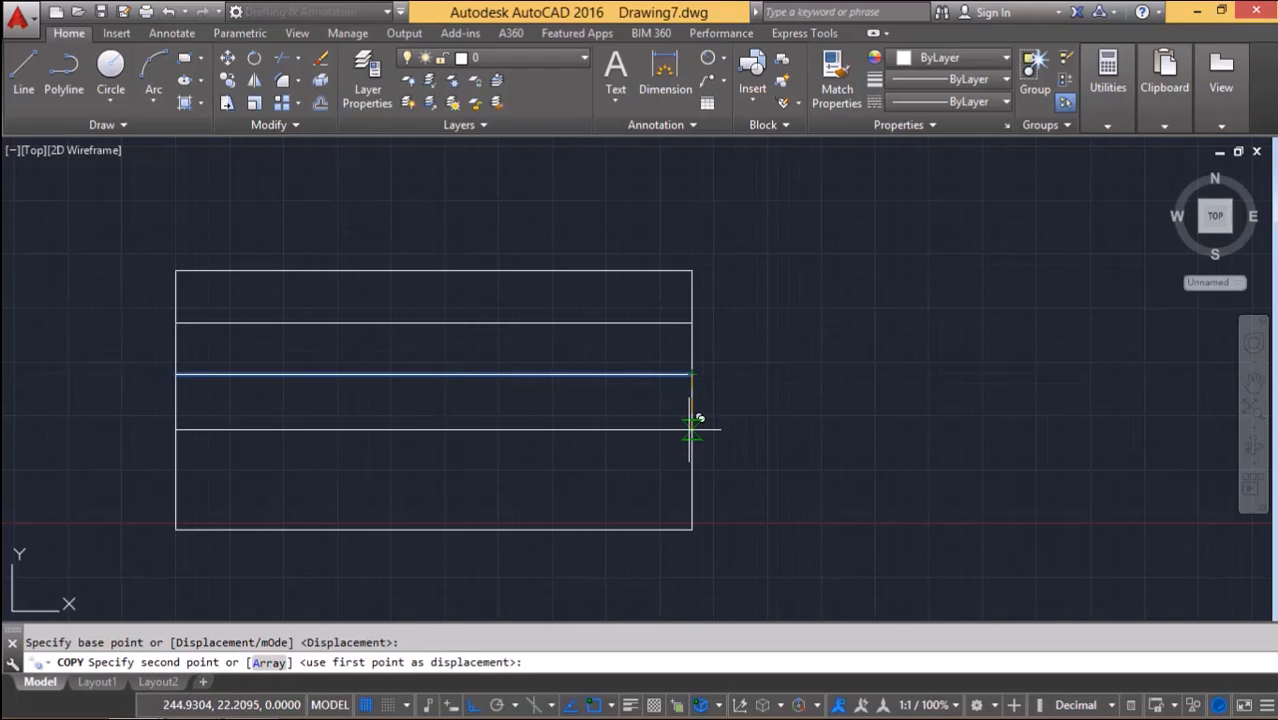
type("12")
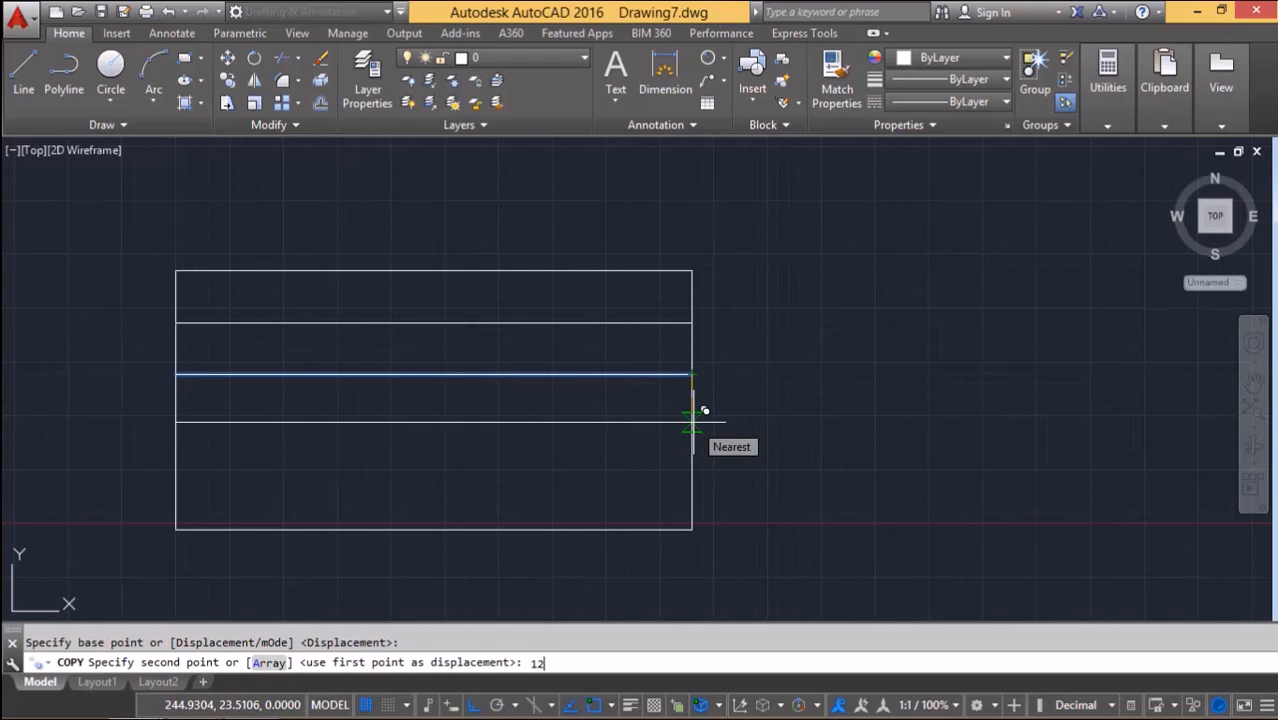
key("Return")
key("Escape")
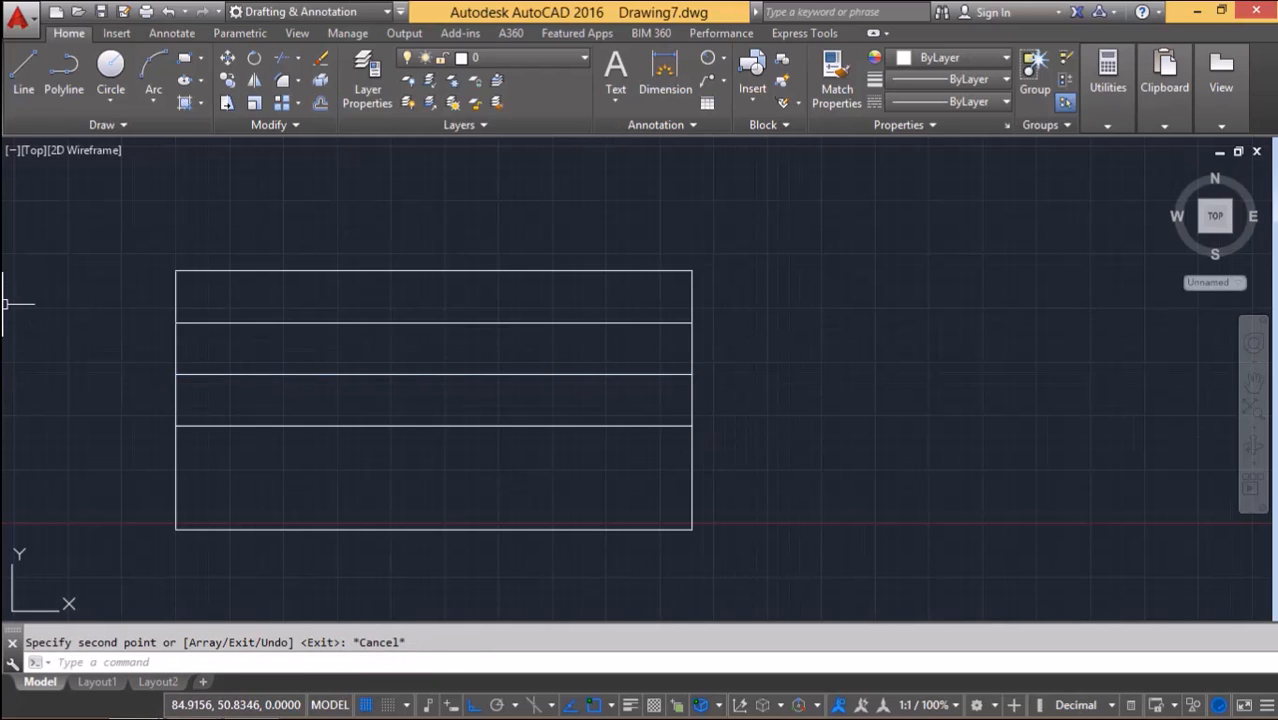
Draw a vertical line from the first inner horizontal line to the bottom edge, about 52 units right of the left side.
type("l")
key("Return")
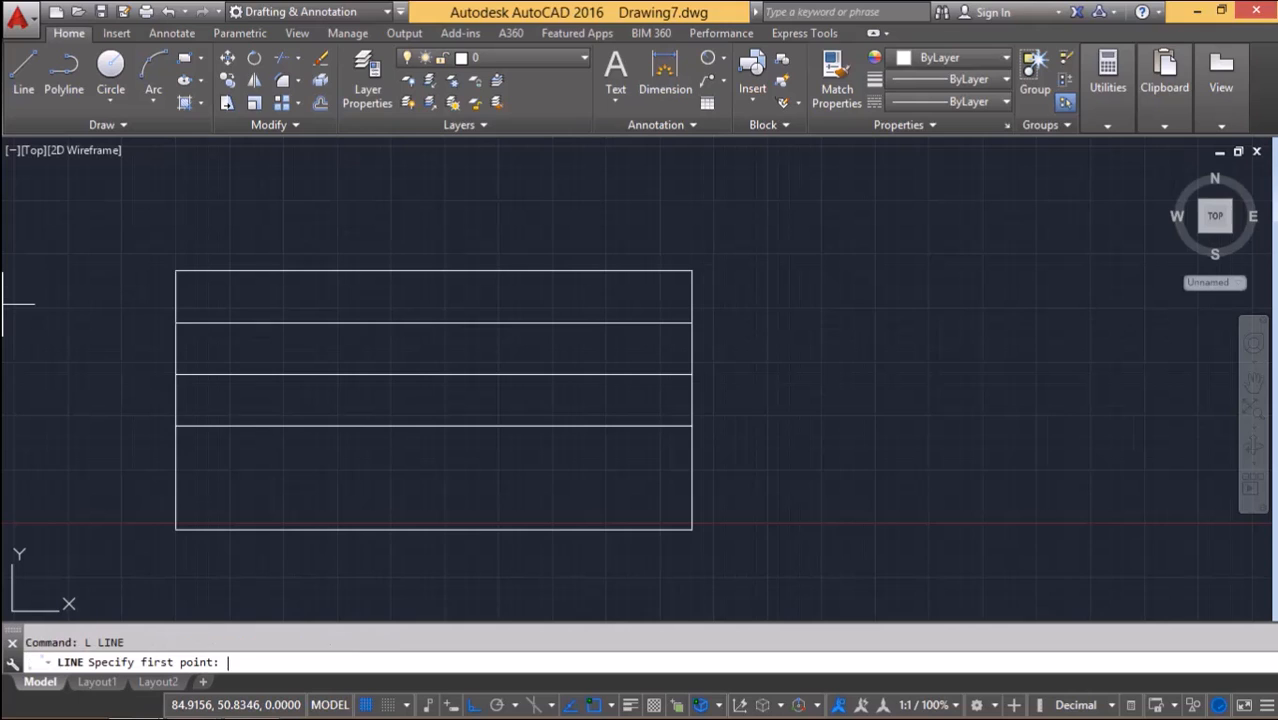
left_click(400, 323)
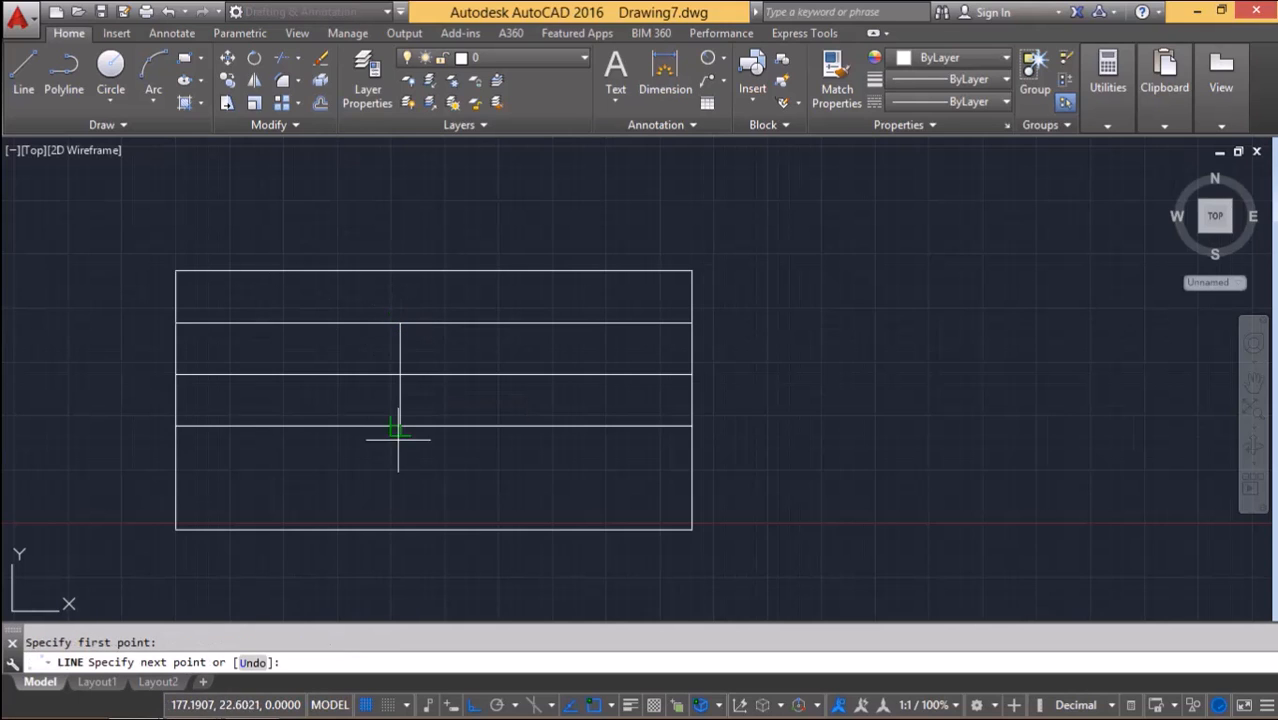
left_click(399, 530)
key("Escape")
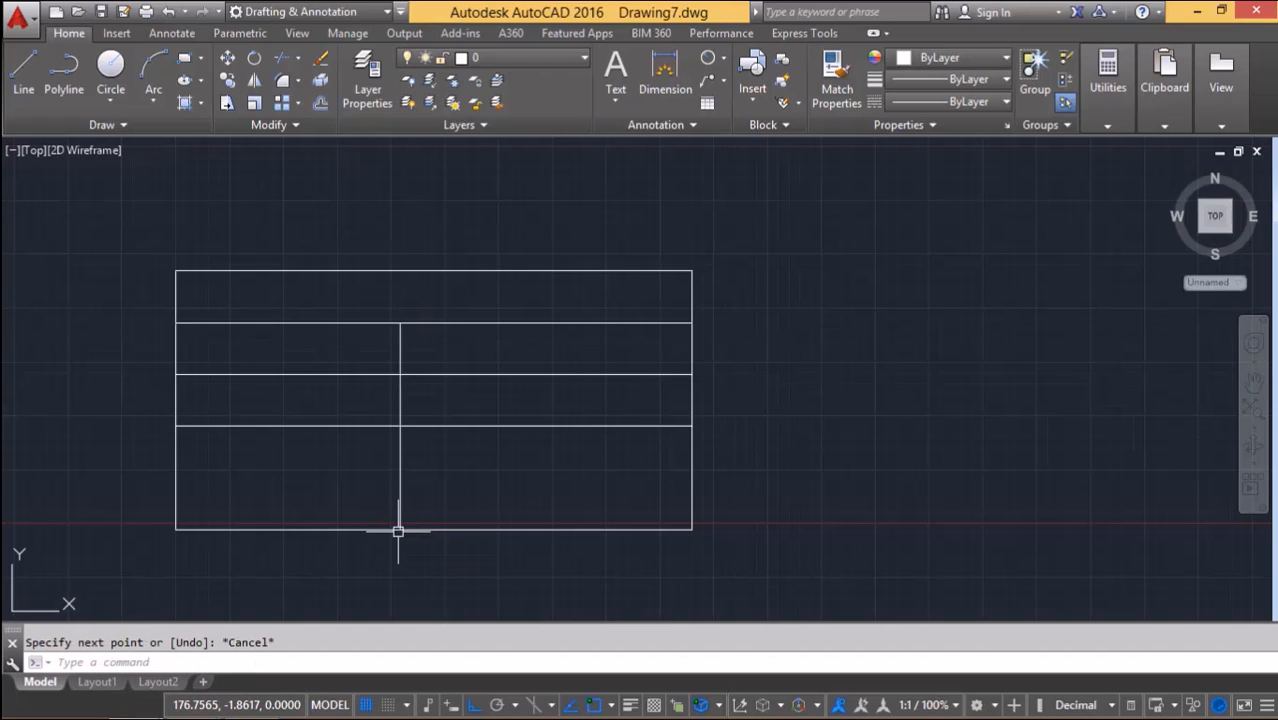
type("o")
key("BackSpace")
type("co")
key("Return")
type("12")
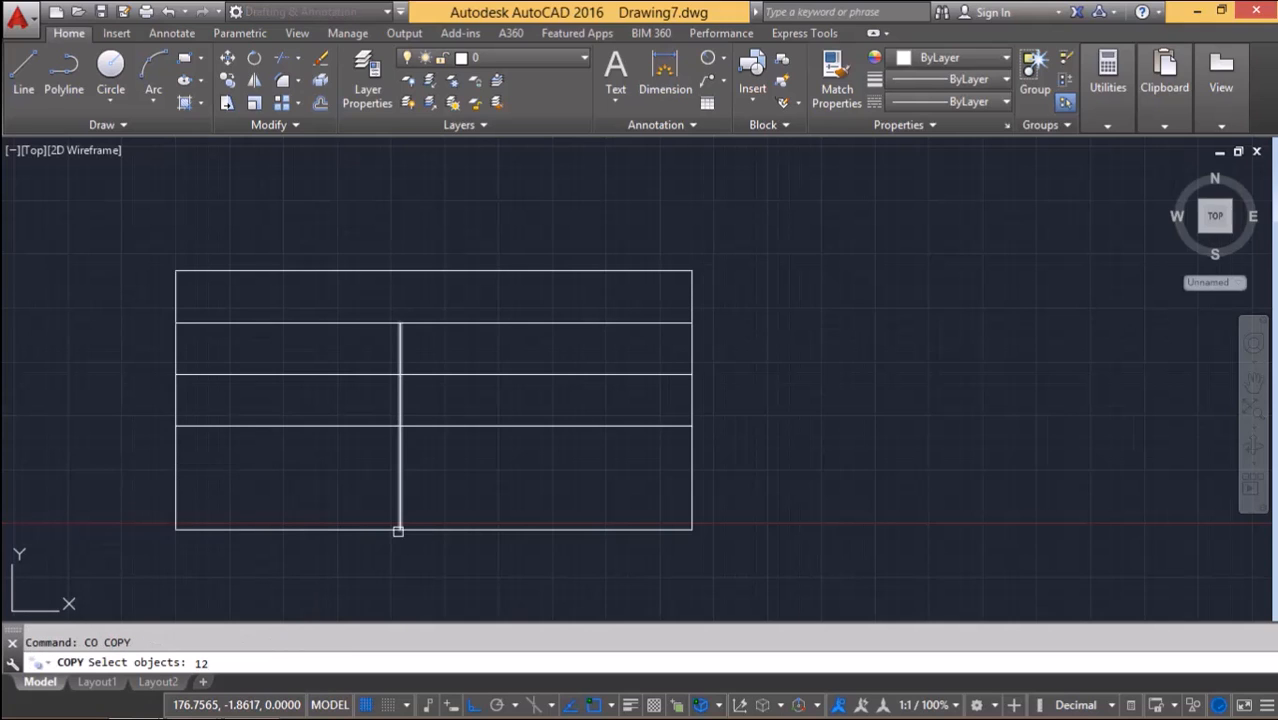
key("Return")
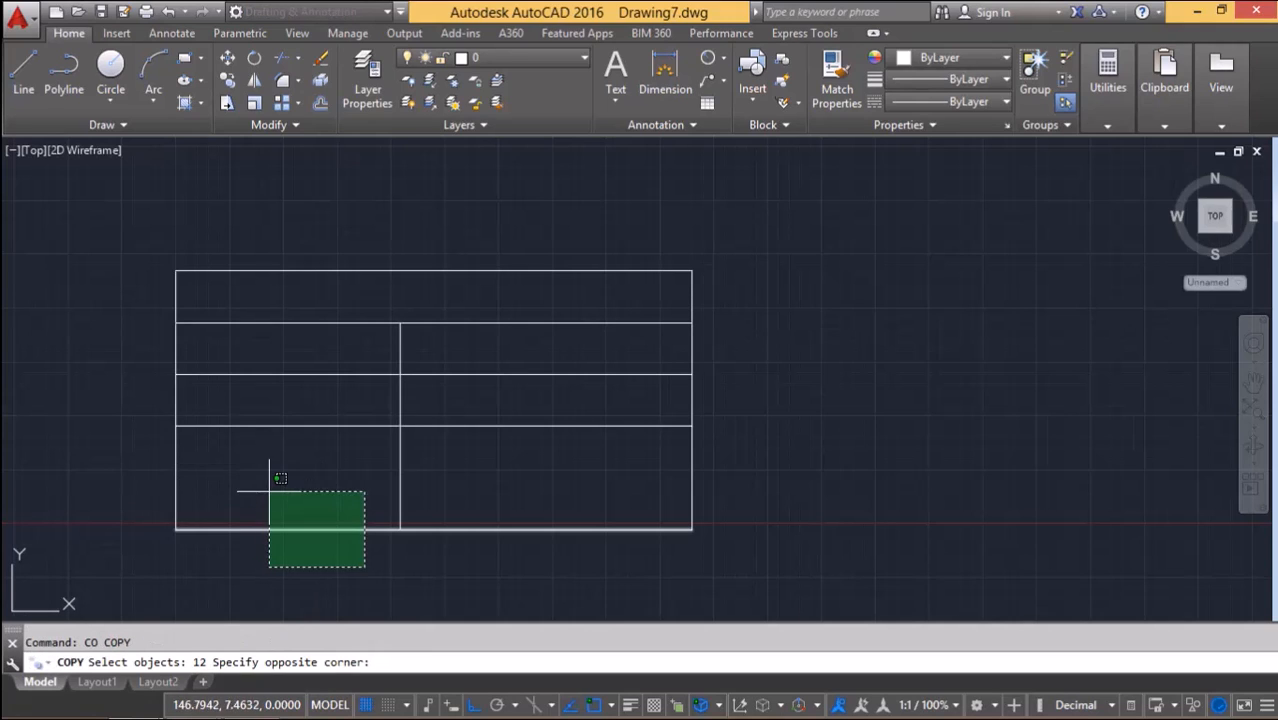
left_click(345, 531)
key("Escape")
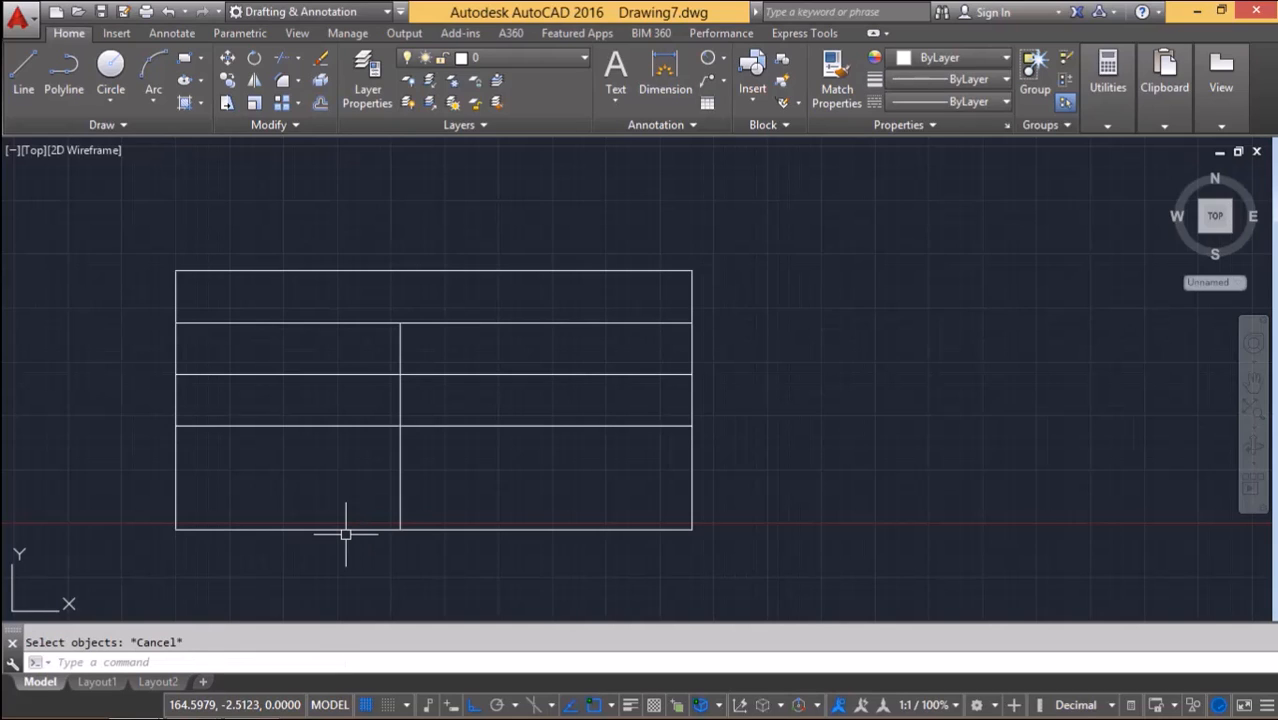
key("Escape")
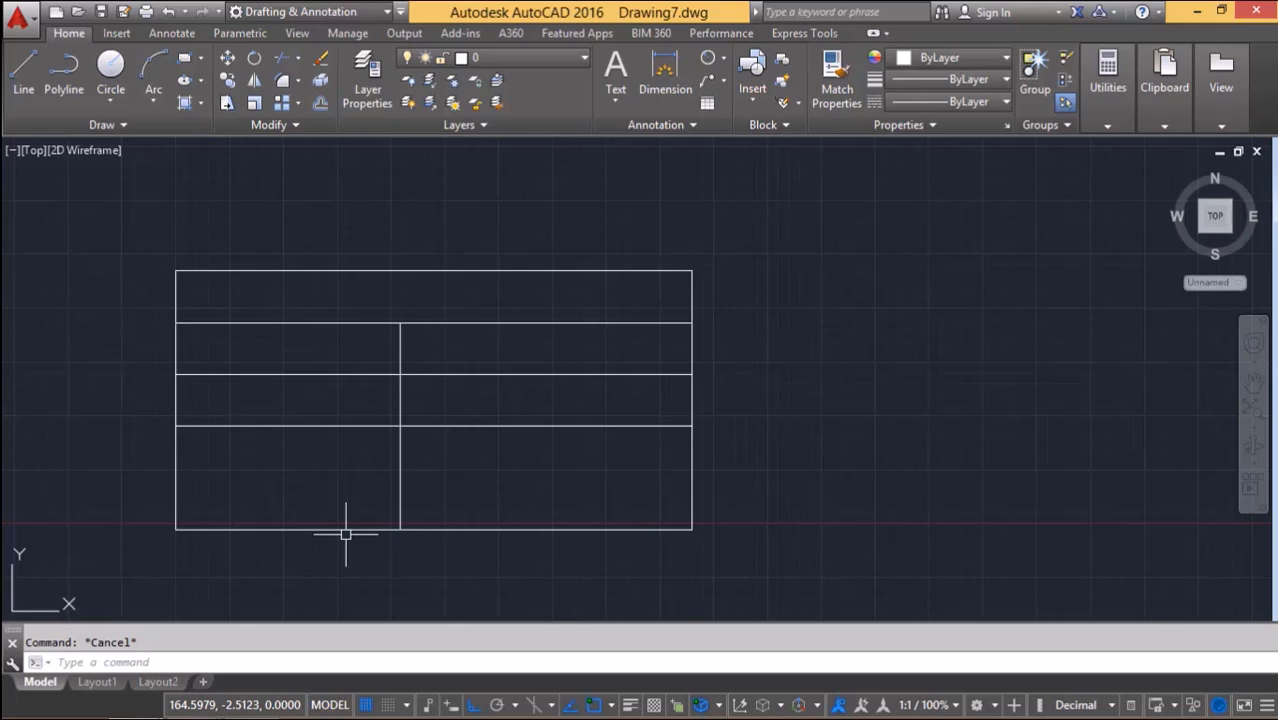
Trim the part of the second inner horizontal line that lies right of the vertical divider.
type("tr")
key("Return")
key("Return")
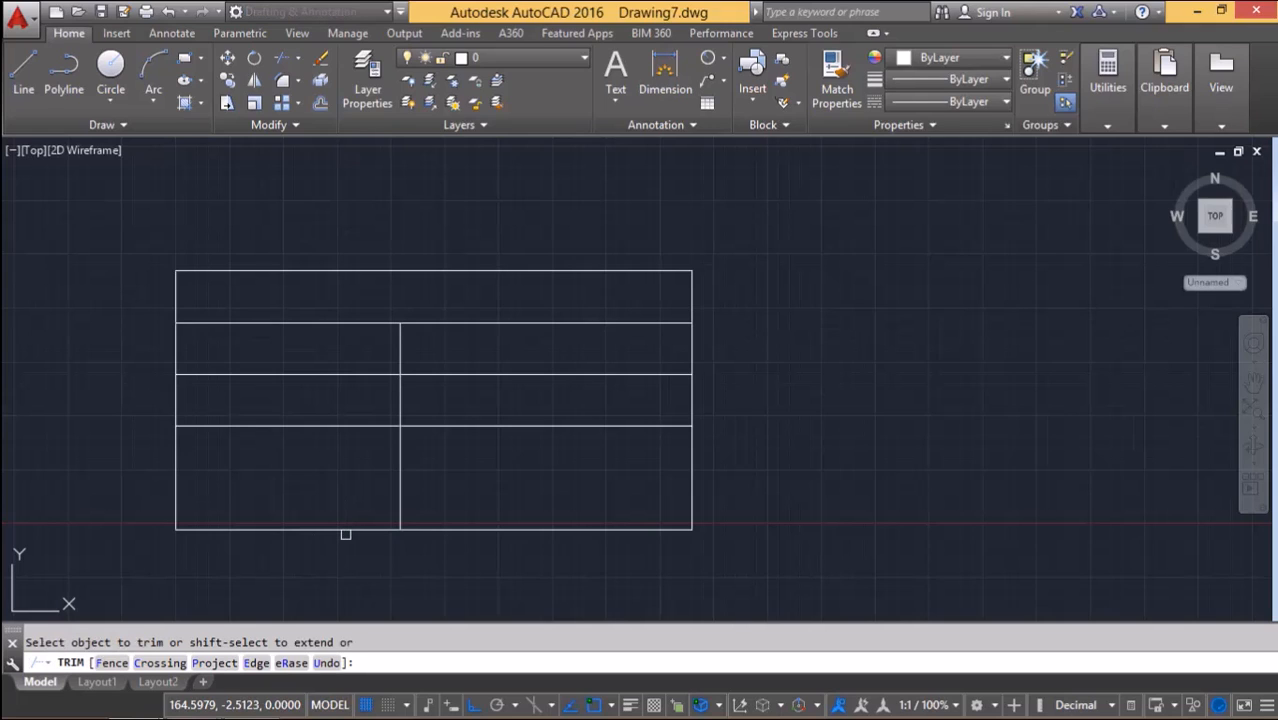
left_click(469, 374)
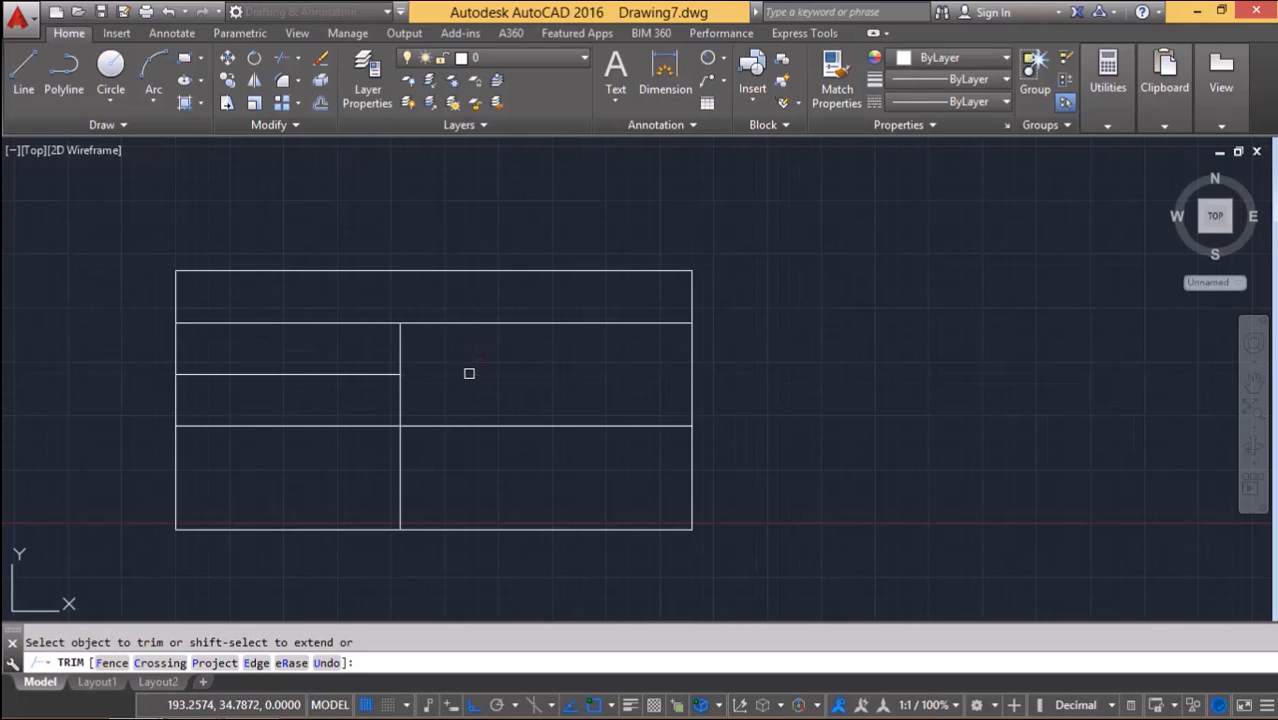
key("Escape")
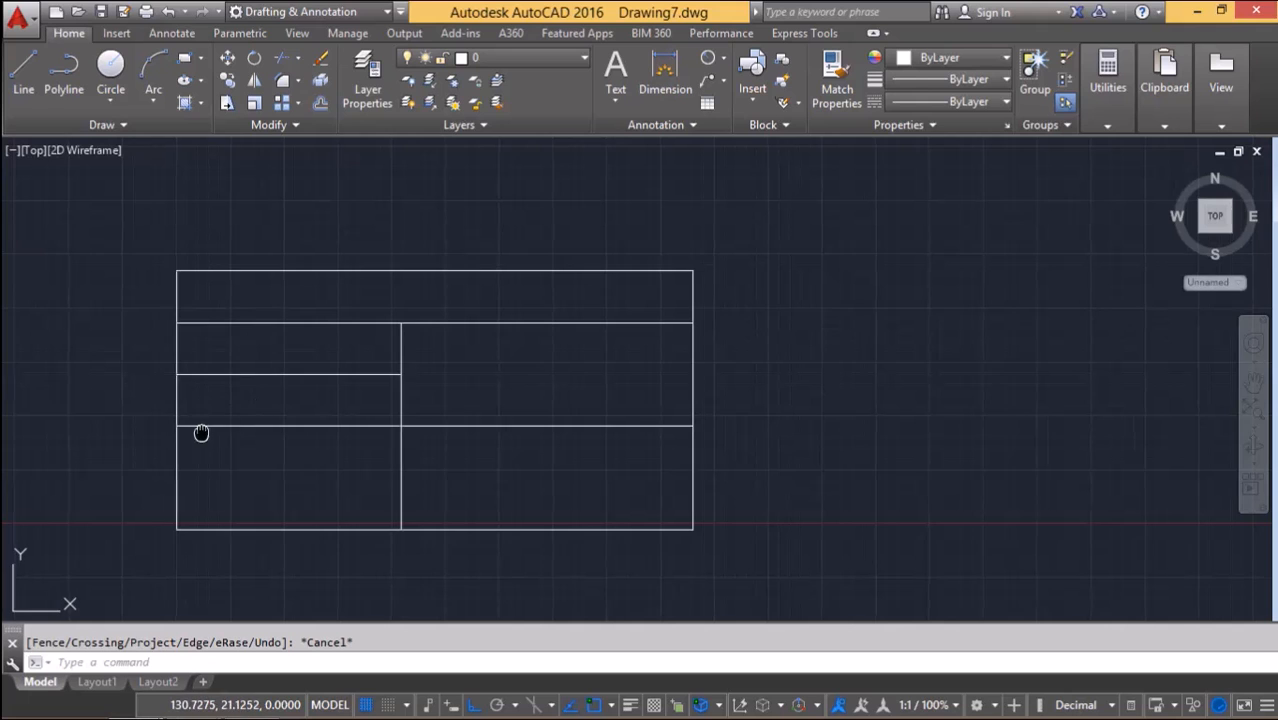
Create a multiline text reading "Project Tittle" in the empty area left of the table.
middle_click_drag(200, 434, 256, 455)
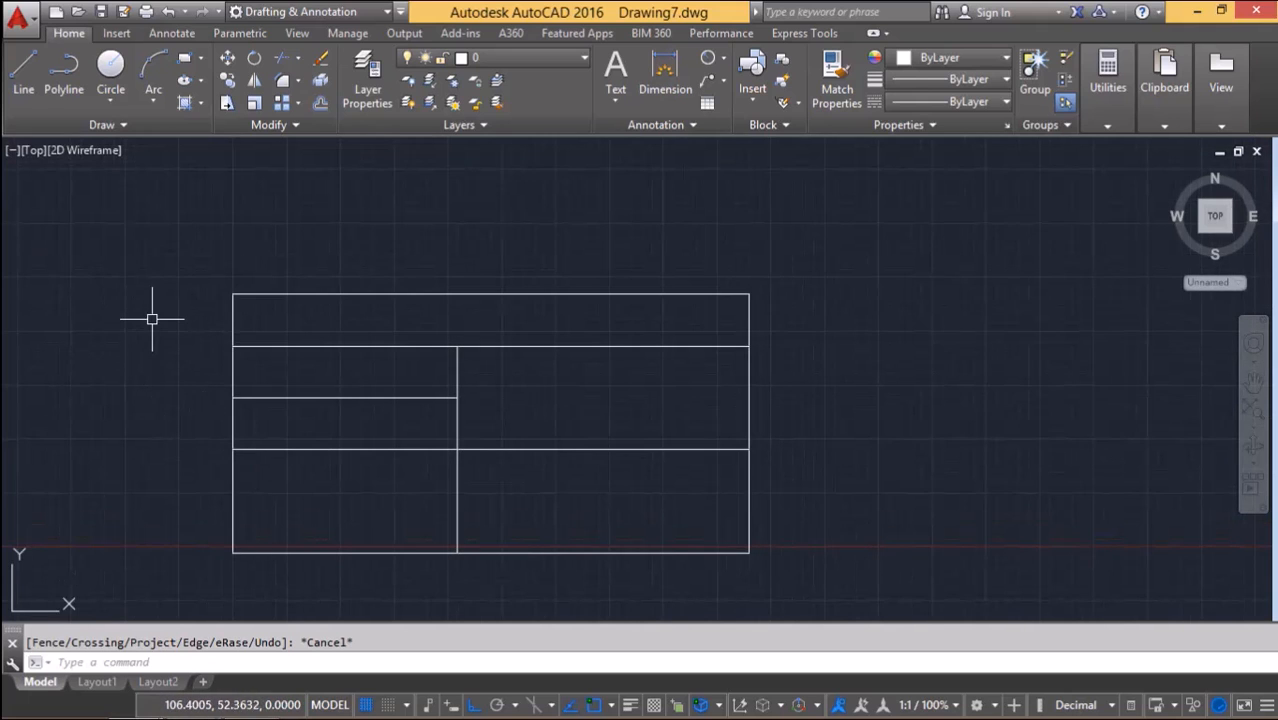
middle_click_drag(151, 314, 259, 279)
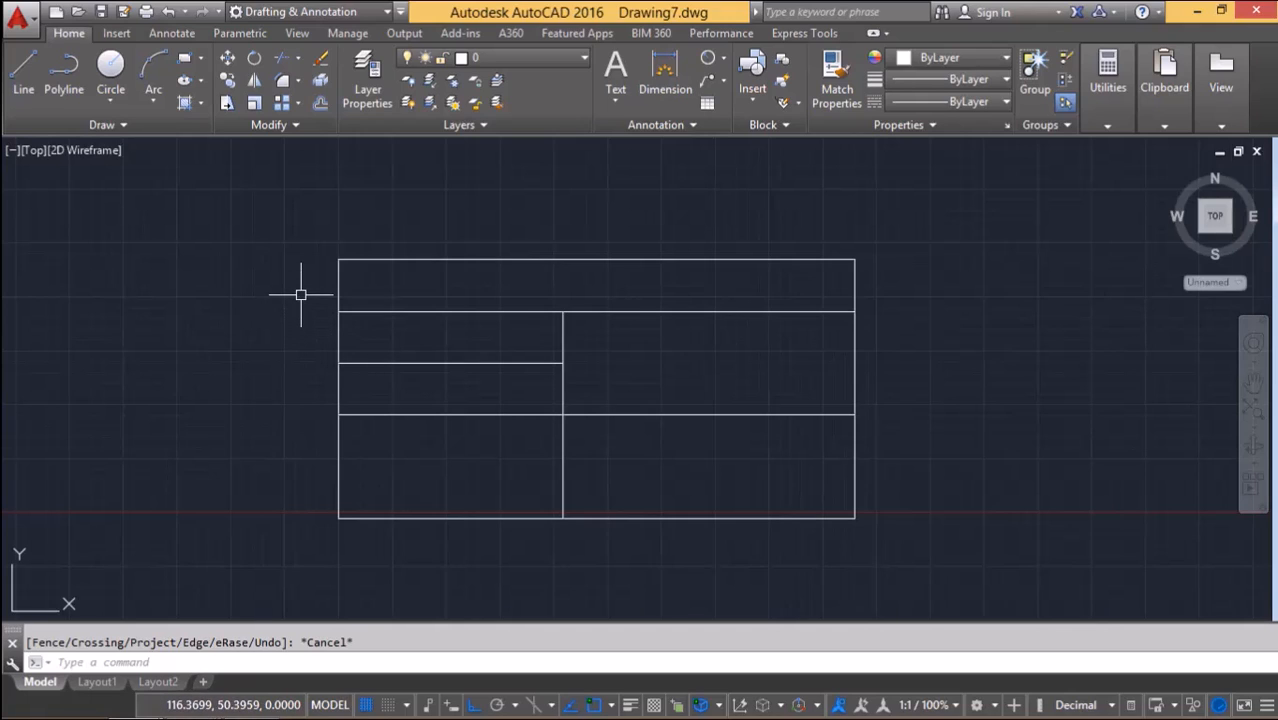
type("T")
key("Return")
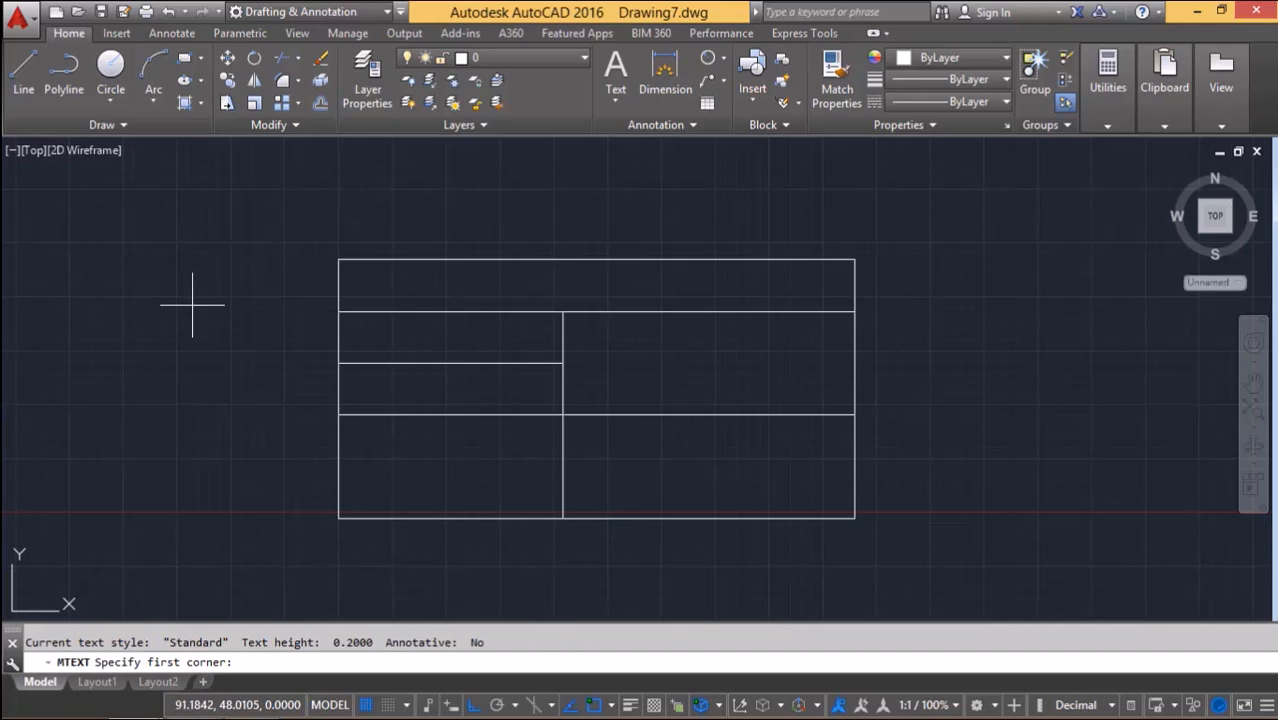
left_click(192, 305)
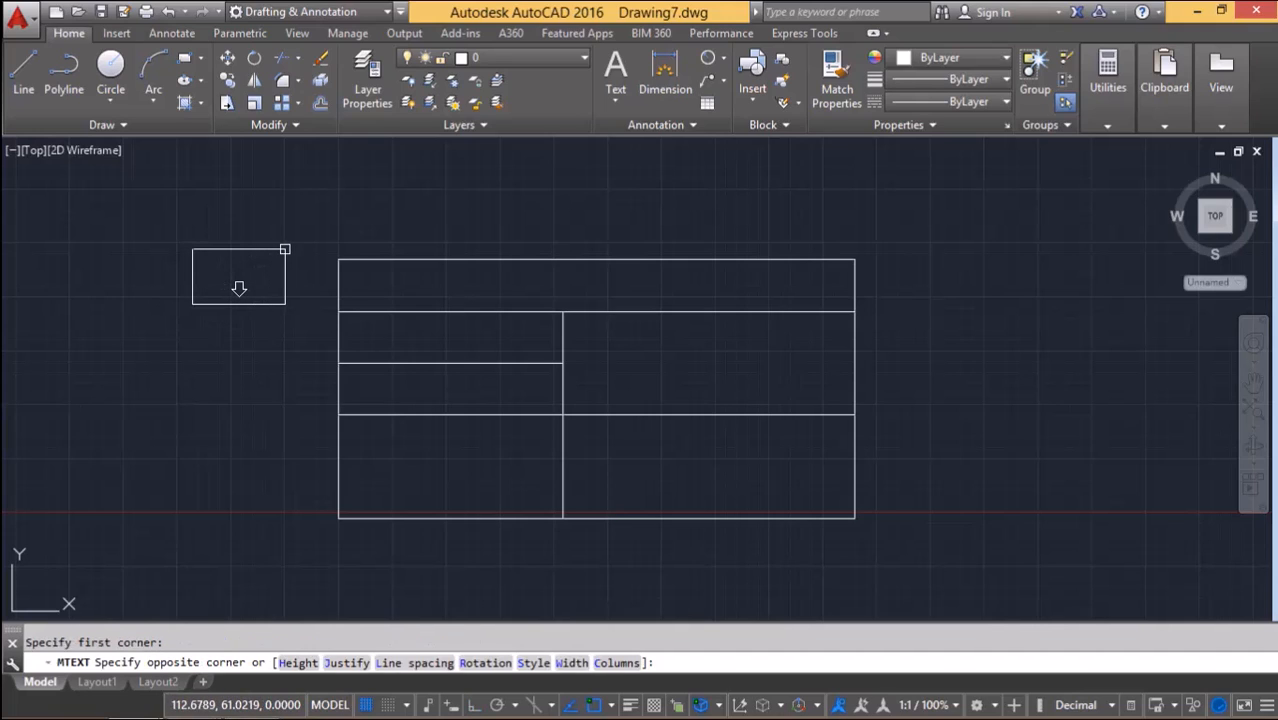
left_click(295, 250)
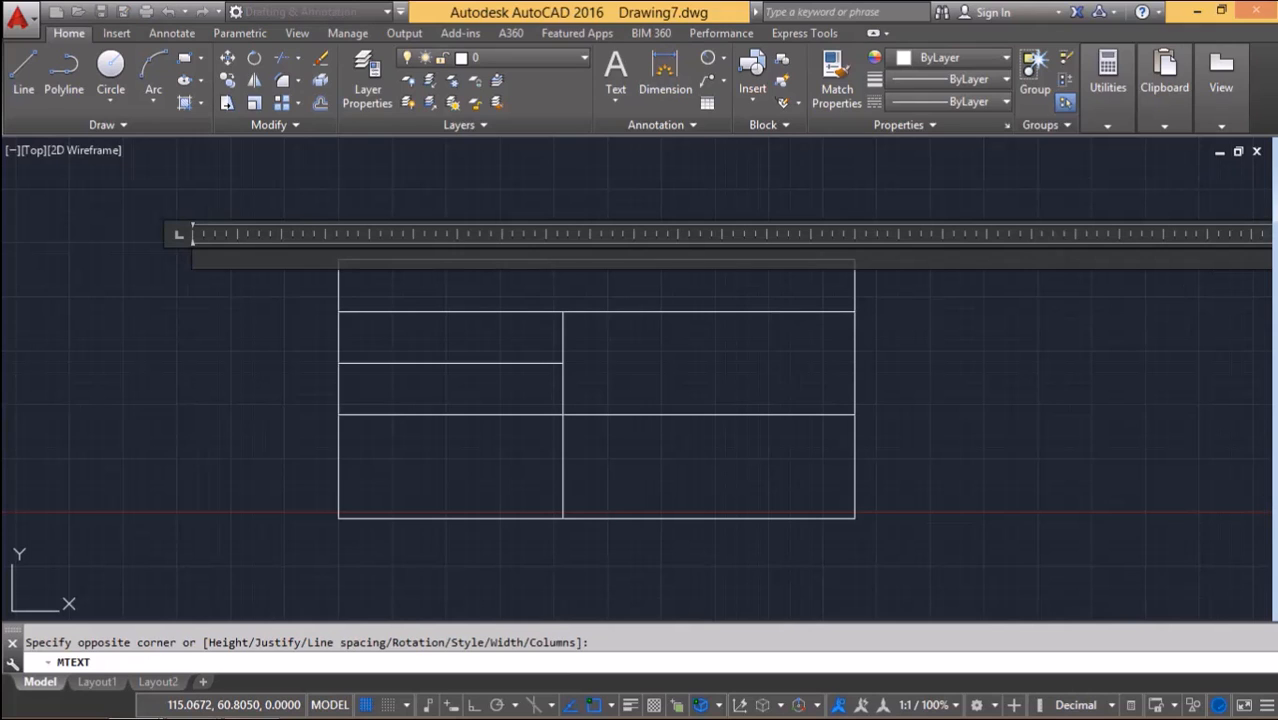
type("P")
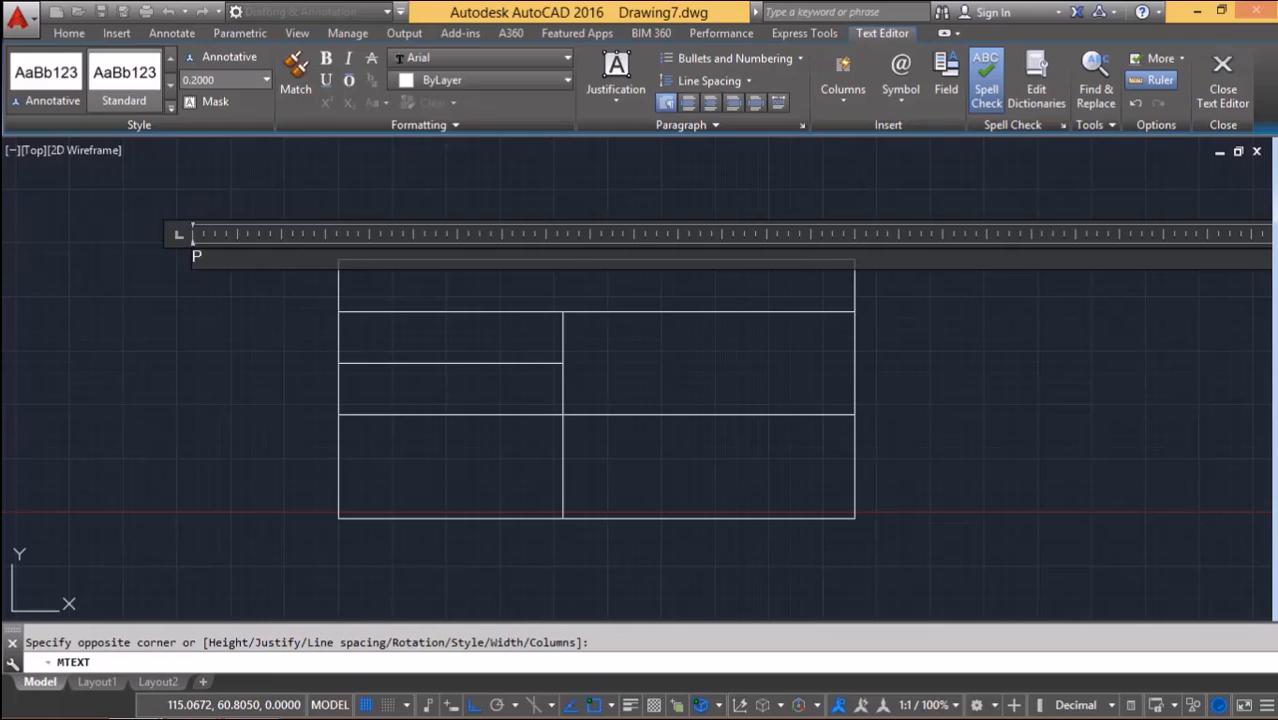
type("roject Tittle")
Set the whole "Project Tittle" text to a height of 2 and finish editing it.
left_click_drag(288, 261, 111, 252)
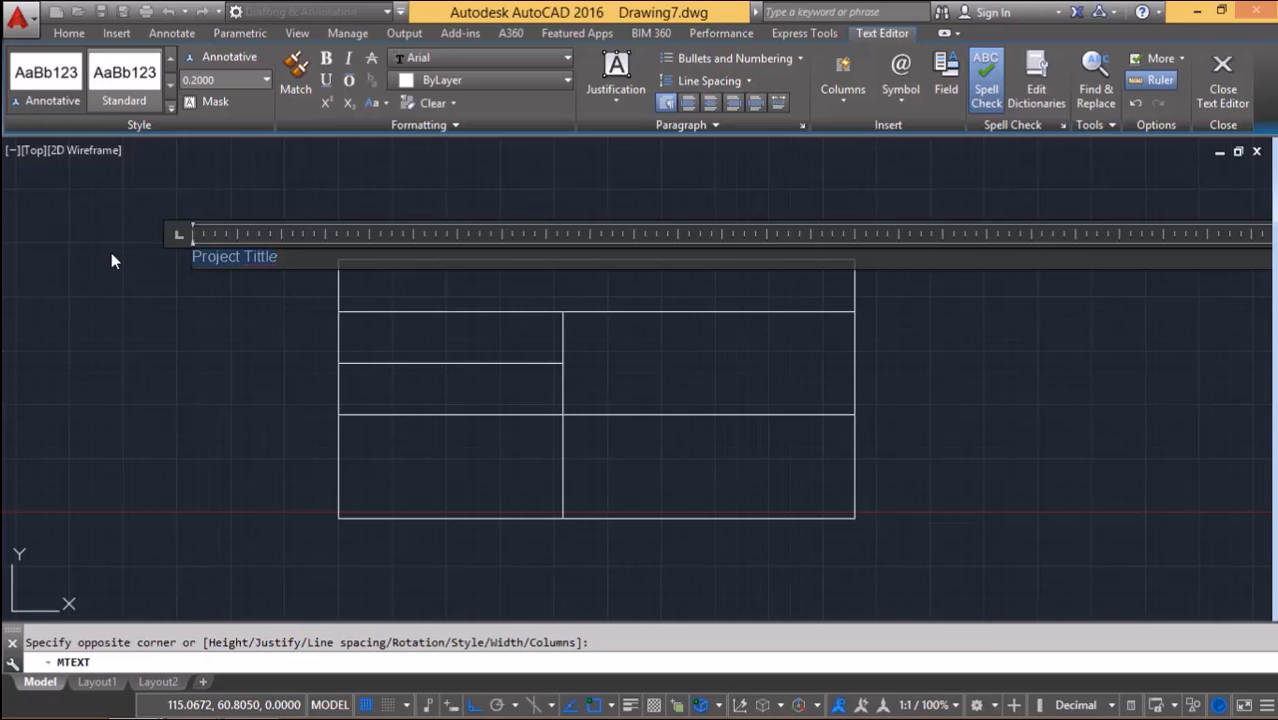
left_click(224, 80)
type("2")
key("Return")
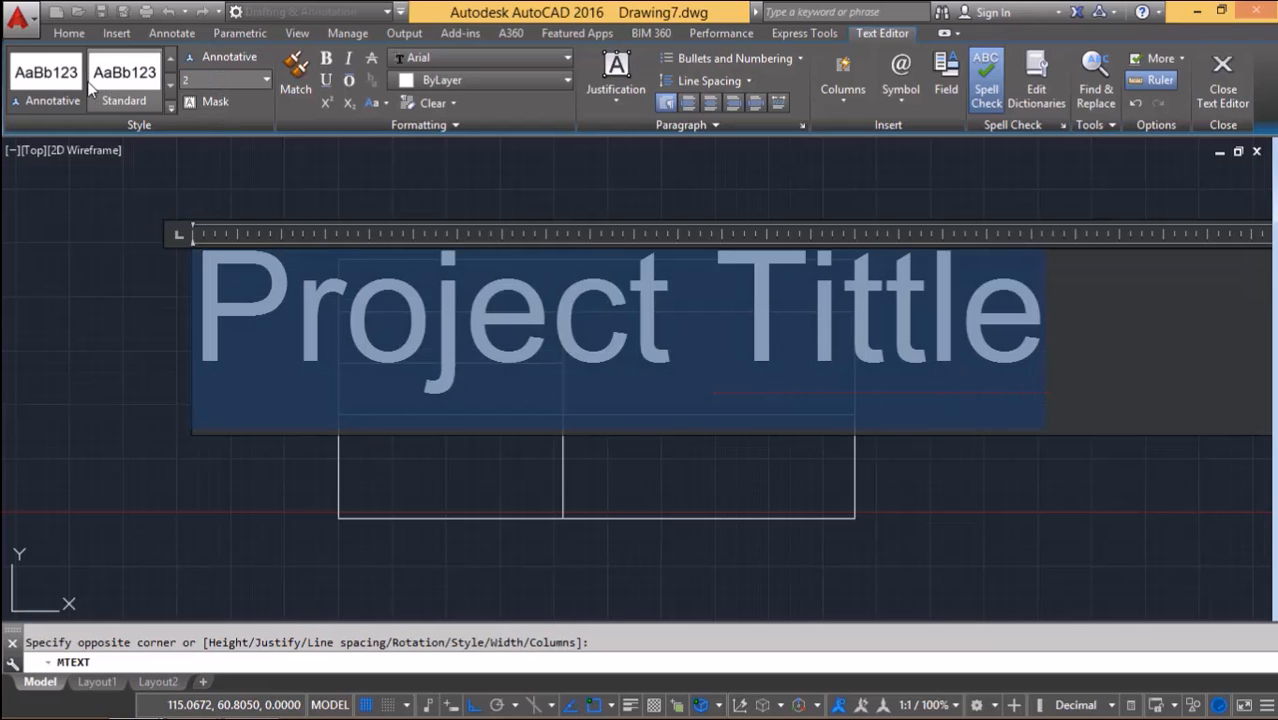
left_click(180, 200)
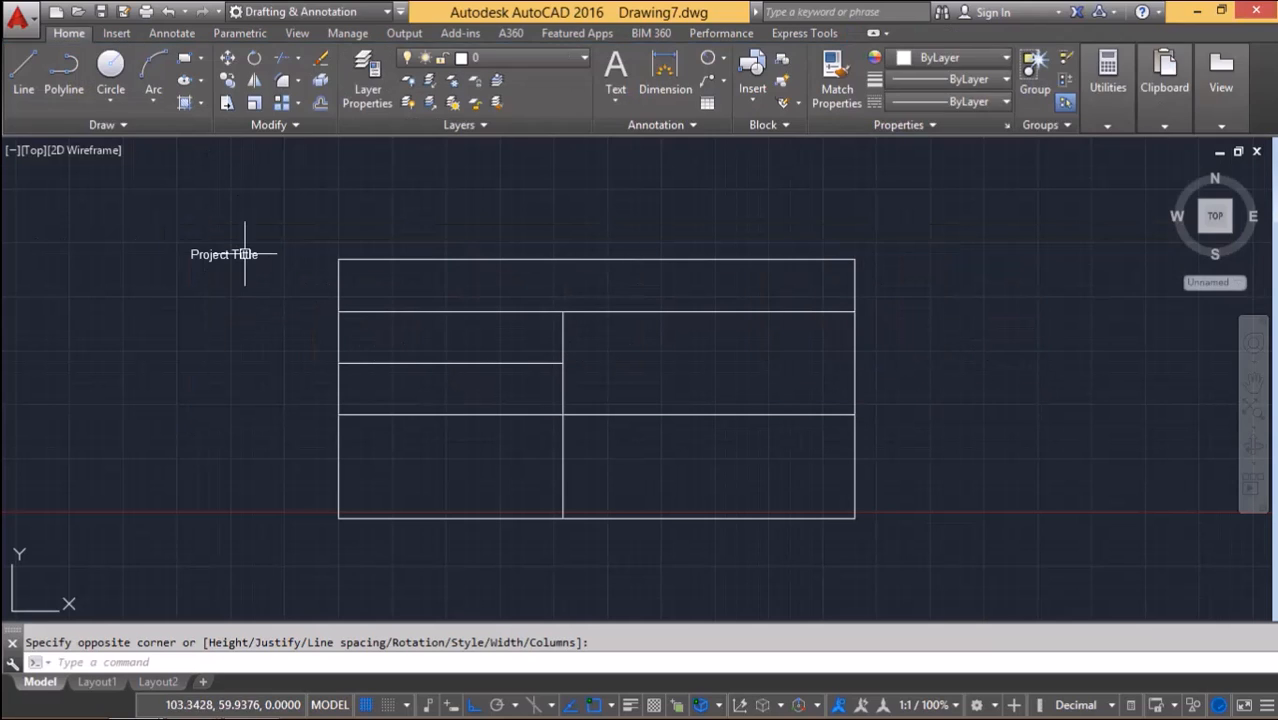
Move the "Project Tittle" text freely, with Ortho off, into the left end of the table's top row.
left_click(280, 236)
left_click(183, 297)
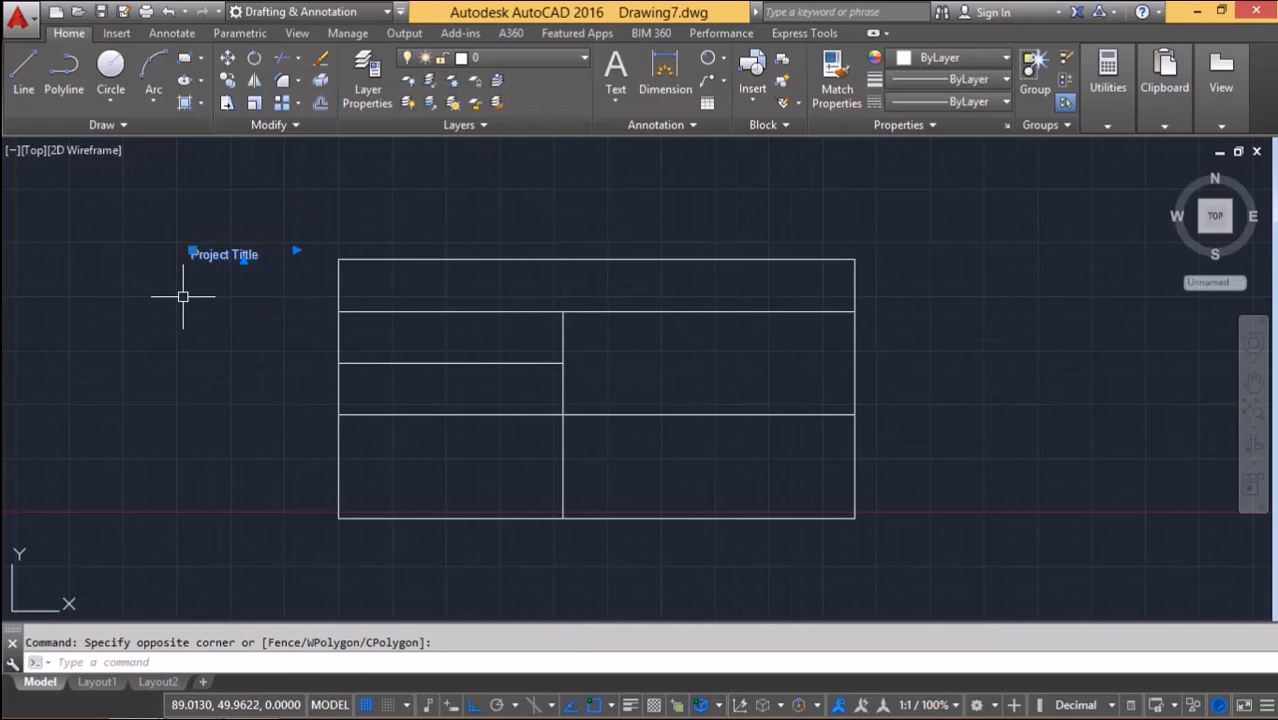
type("m")
key("Return")
left_click(143, 330)
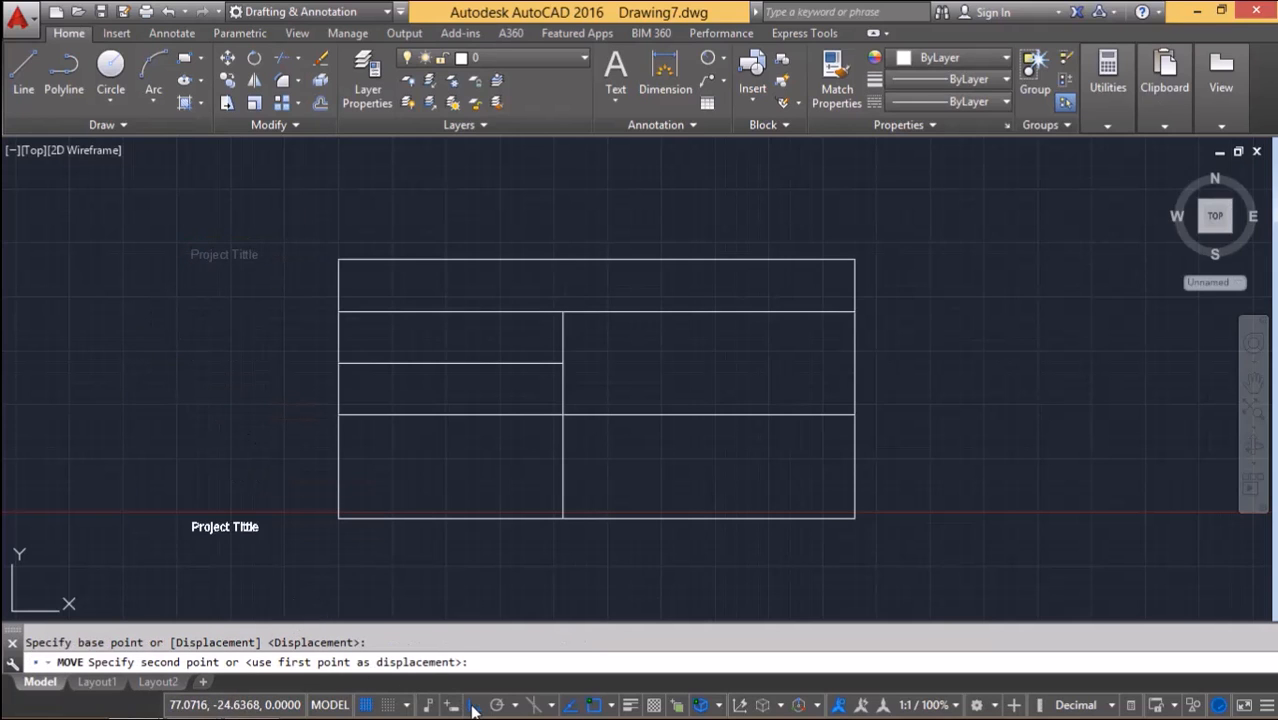
left_click(472, 704)
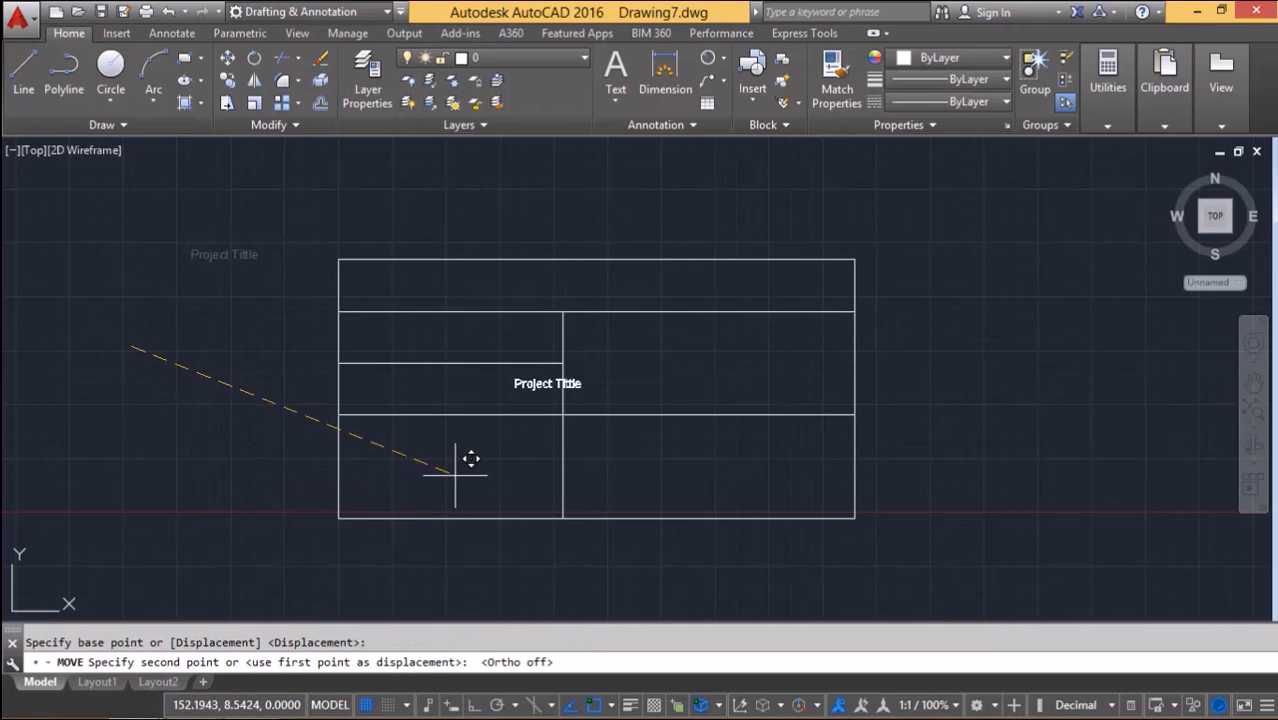
left_click(290, 366)
left_click(417, 271)
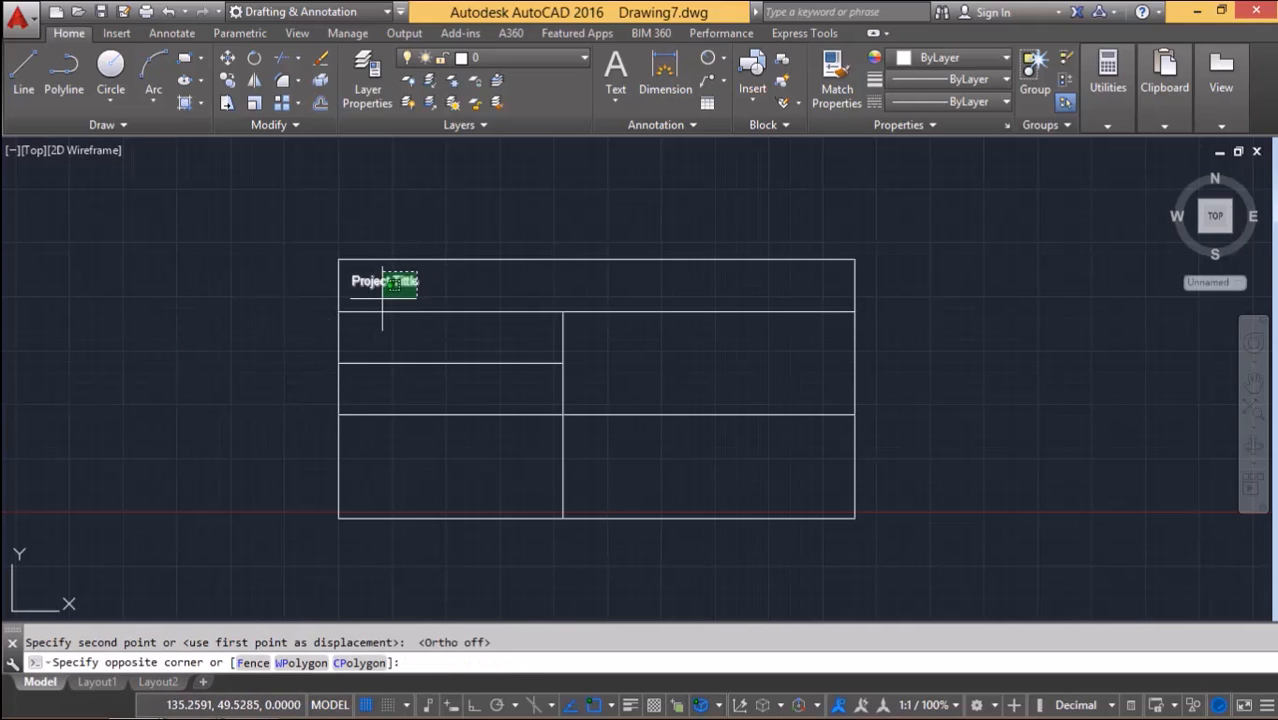
left_click(350, 296)
scroll(362, 283, "up", 2)
type("c")
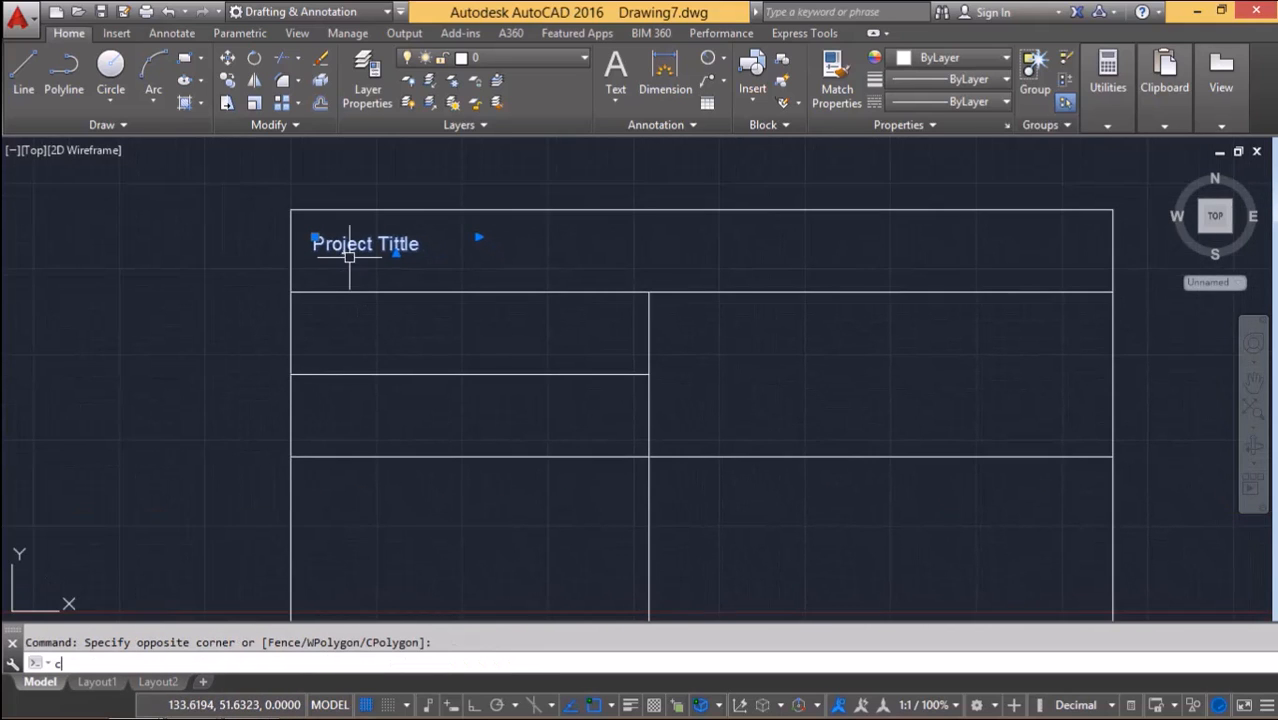
key("Return")
left_click(174, 251)
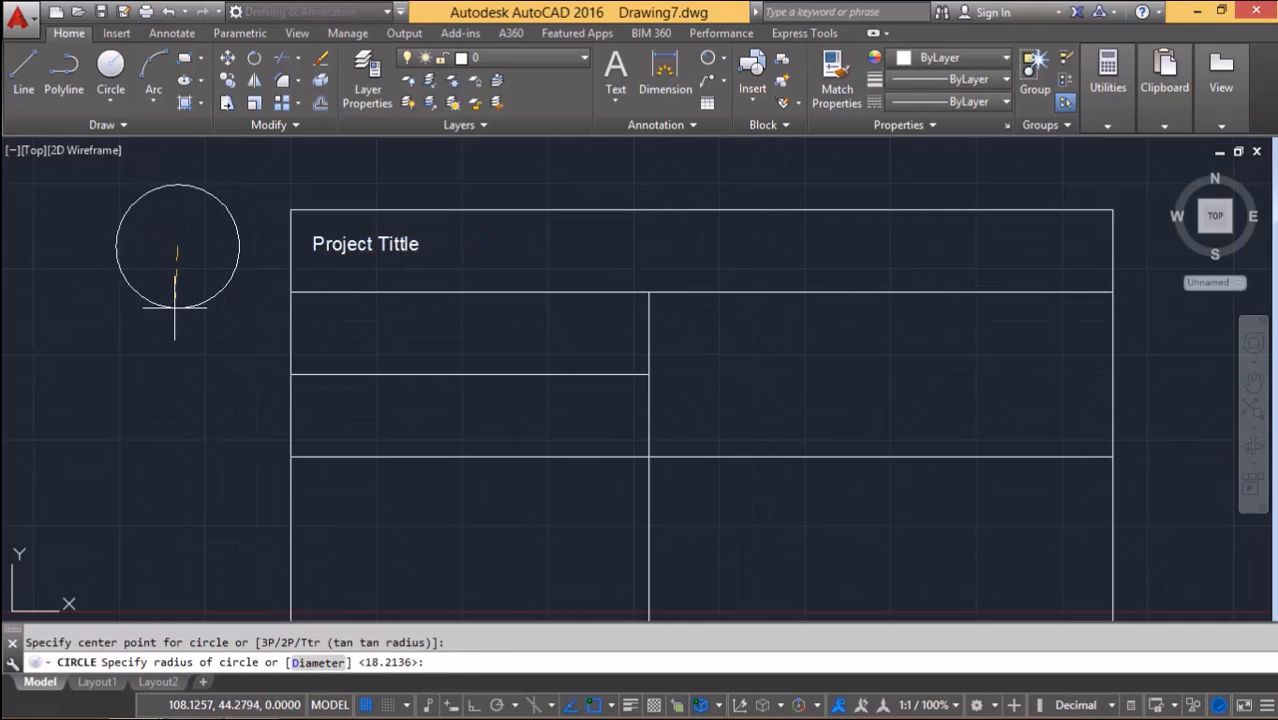
key("Escape")
Copy the "Project Tittle" text into each of the five empty cells below the top row.
left_click(382, 244)
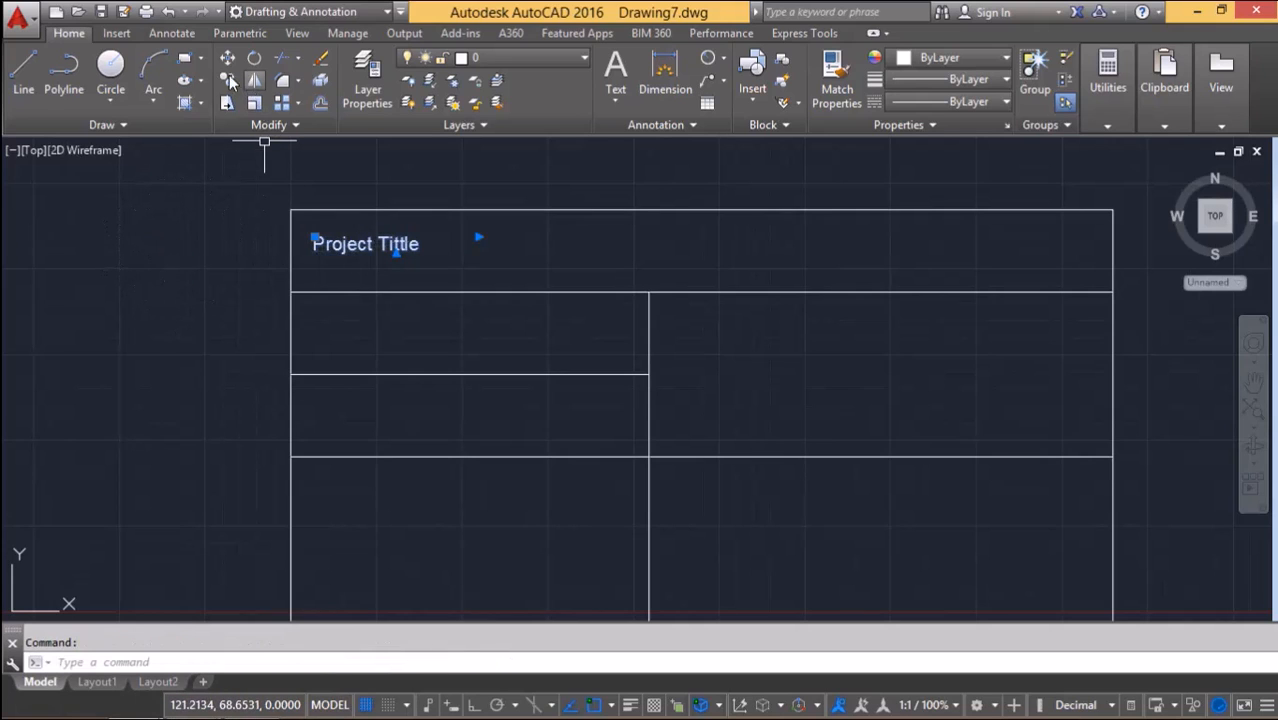
scroll(240, 264, "down", 2)
middle_click_drag(240, 264, 288, 163)
type("co")
key("Return")
left_click(282, 158)
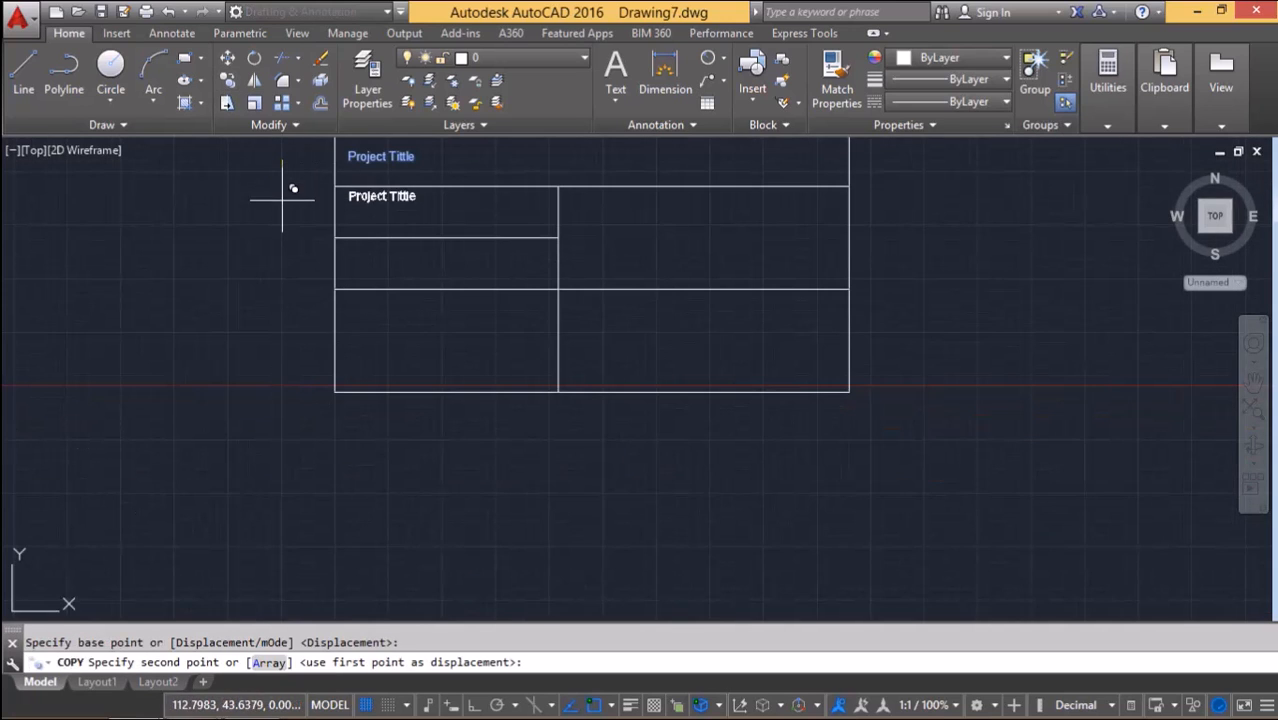
left_click(280, 213)
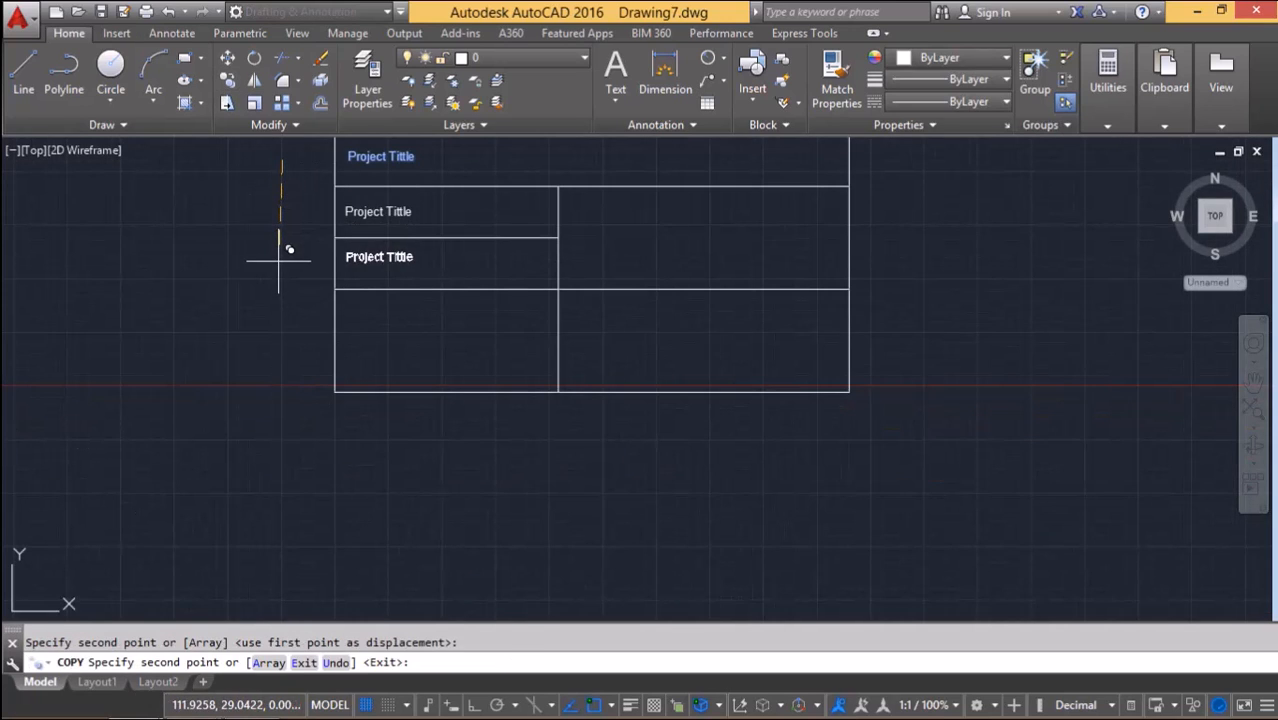
left_click(279, 258)
left_click(281, 321)
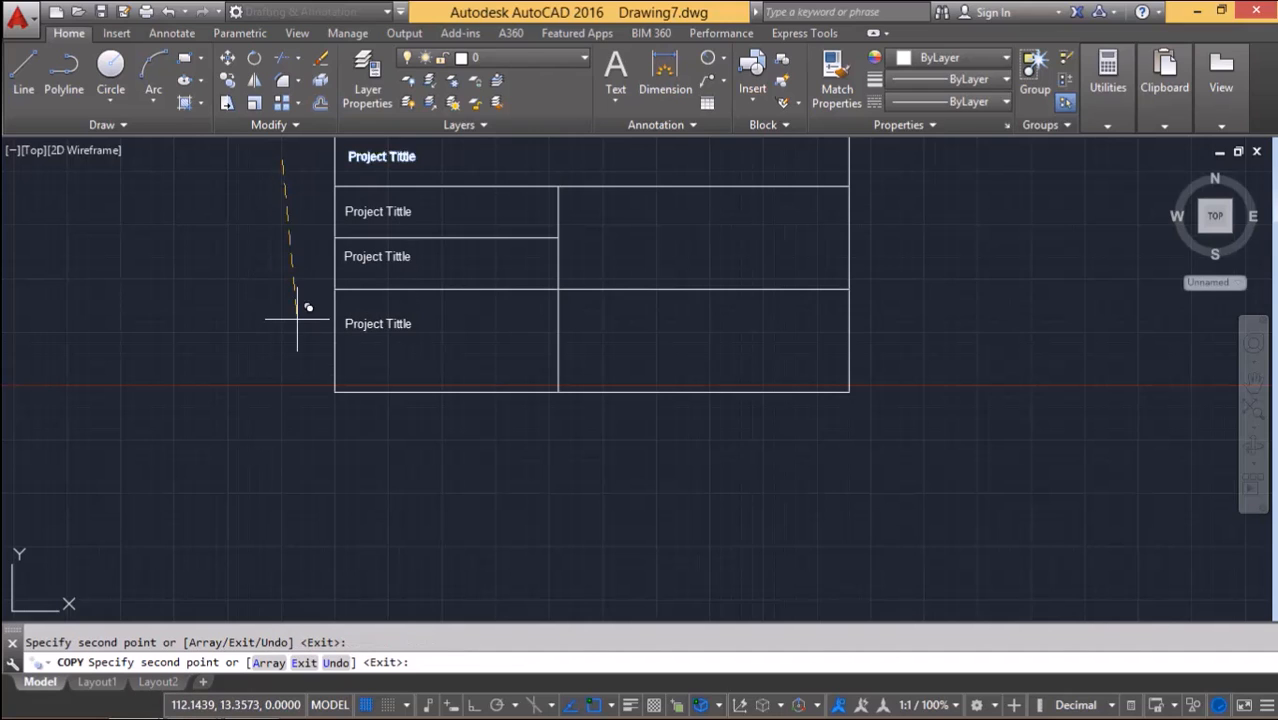
left_click(520, 237)
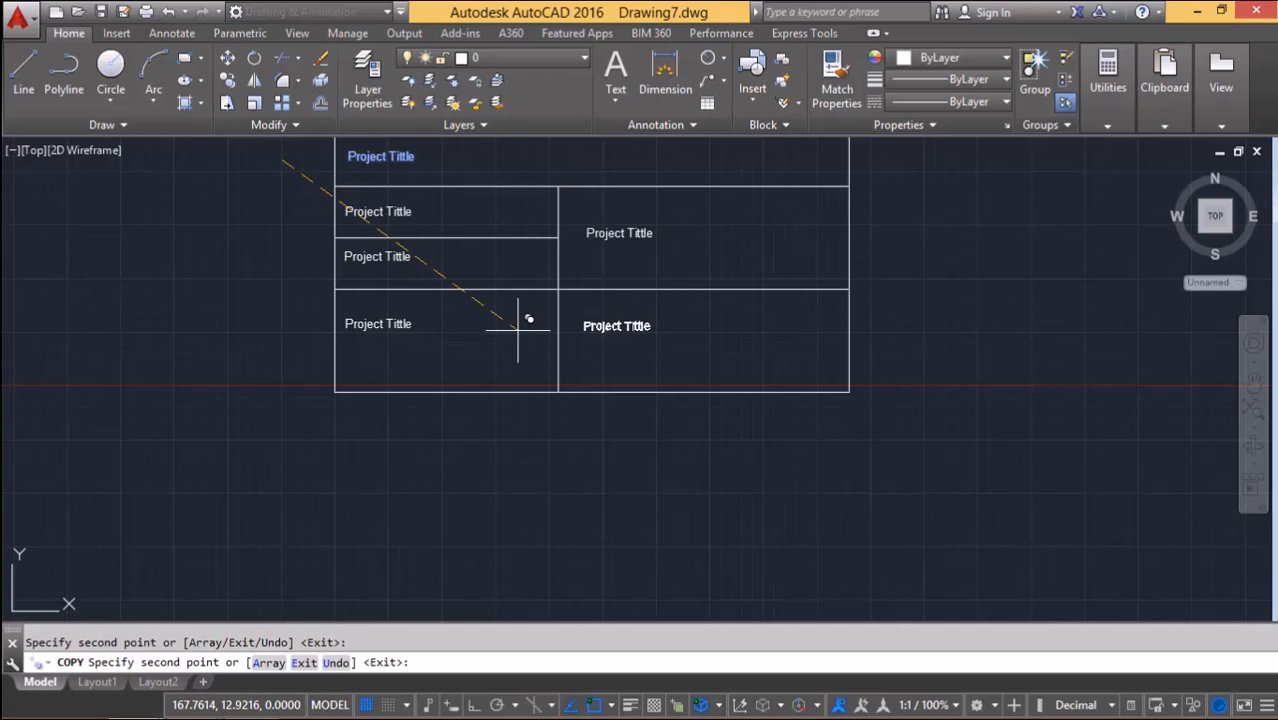
left_click(518, 330)
key("Escape")
Replace the text in the left cell of the second row with "Drawn by :-".
middle_click_drag(394, 277, 400, 343)
left_click(406, 280)
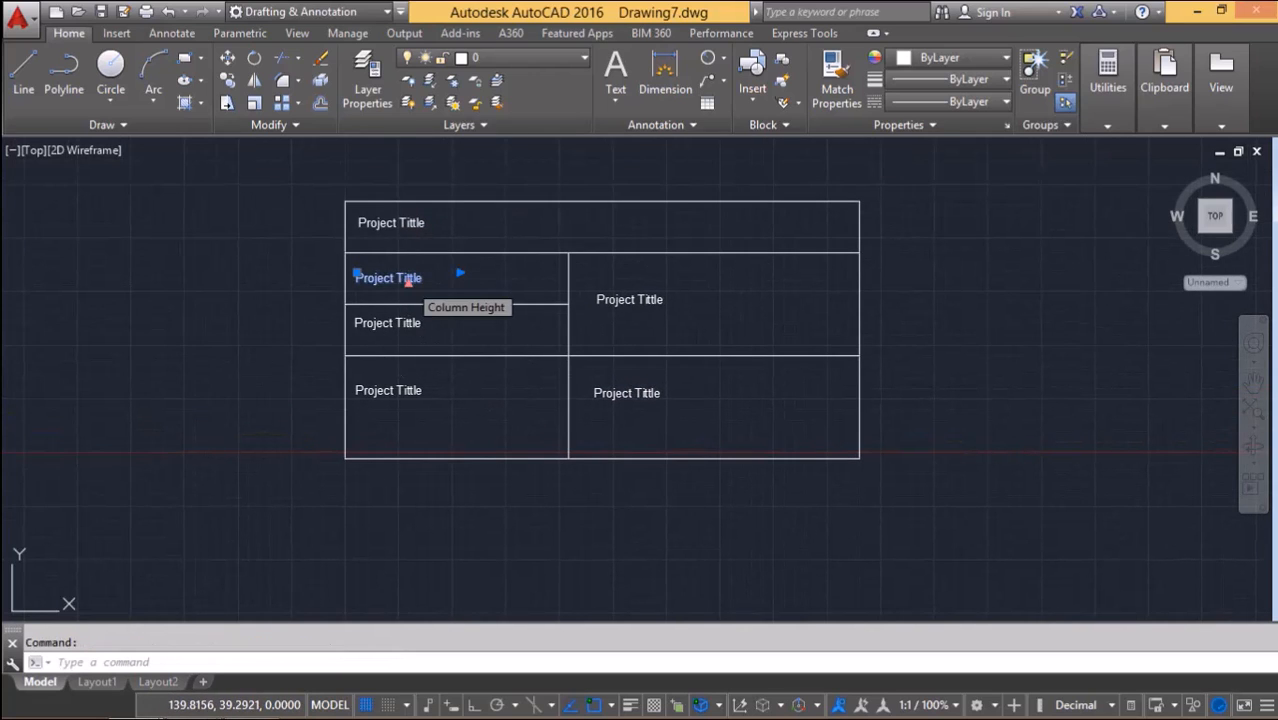
double_click(412, 279)
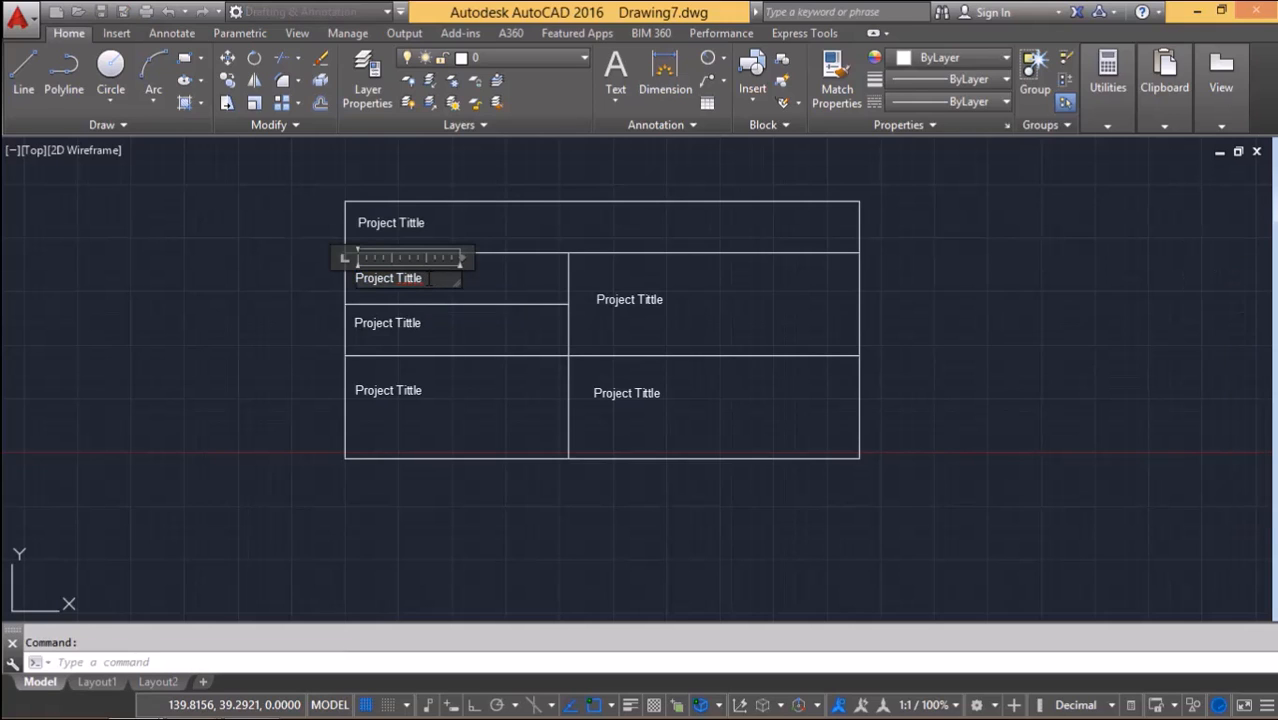
key("BackSpace")
key("BackSpace")
key("BackSpace")
key("BackSpace")
key("BackSpace")
key("BackSpace")
key("BackSpace")
key("BackSpace")
key("BackSpace")
key("BackSpace")
key("BackSpace")
key("BackSpace")
key("BackSpace")
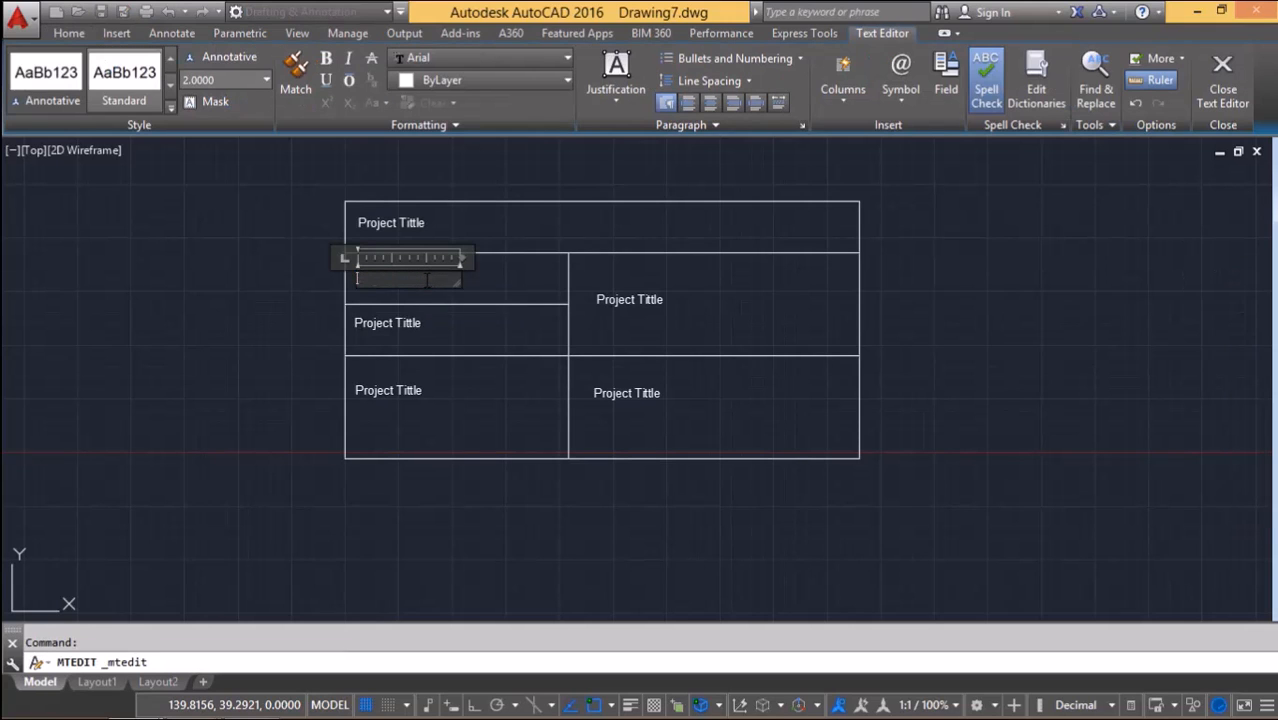
type("Drawn by :-")
left_click(424, 350)
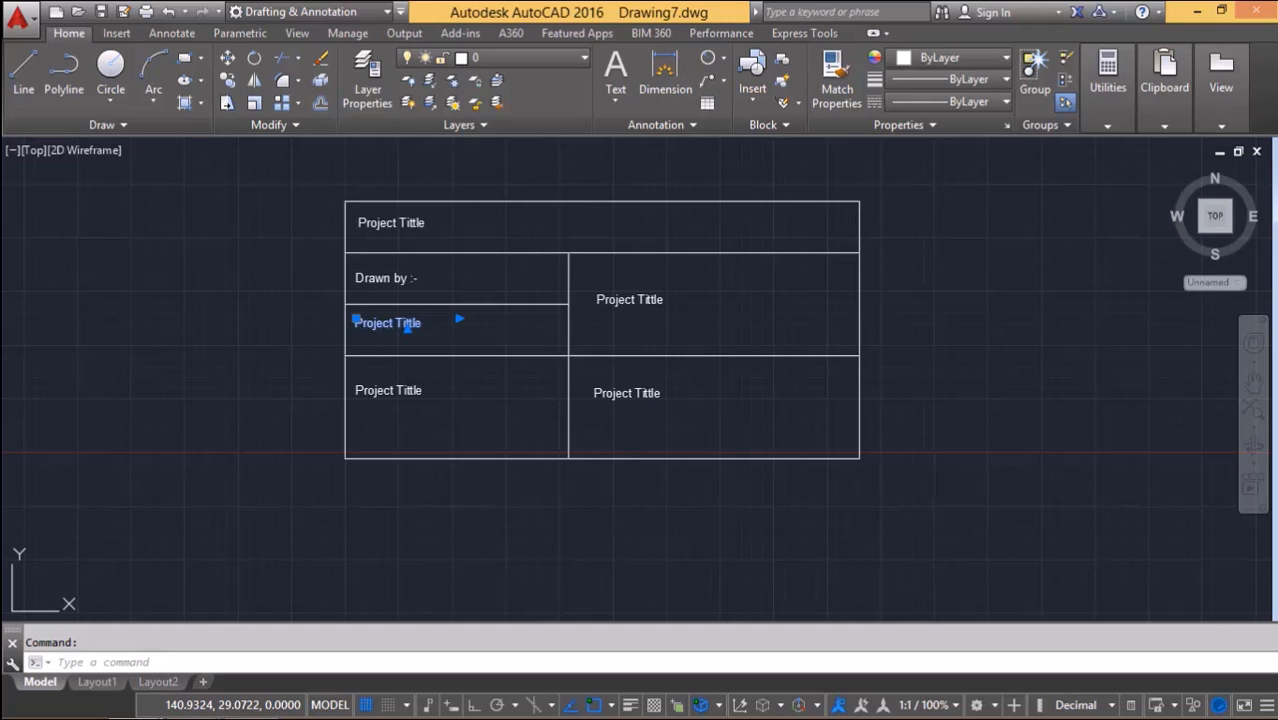
Replace the text in the cell below "Drawn by :-" with "Client Name".
double_click(370, 324)
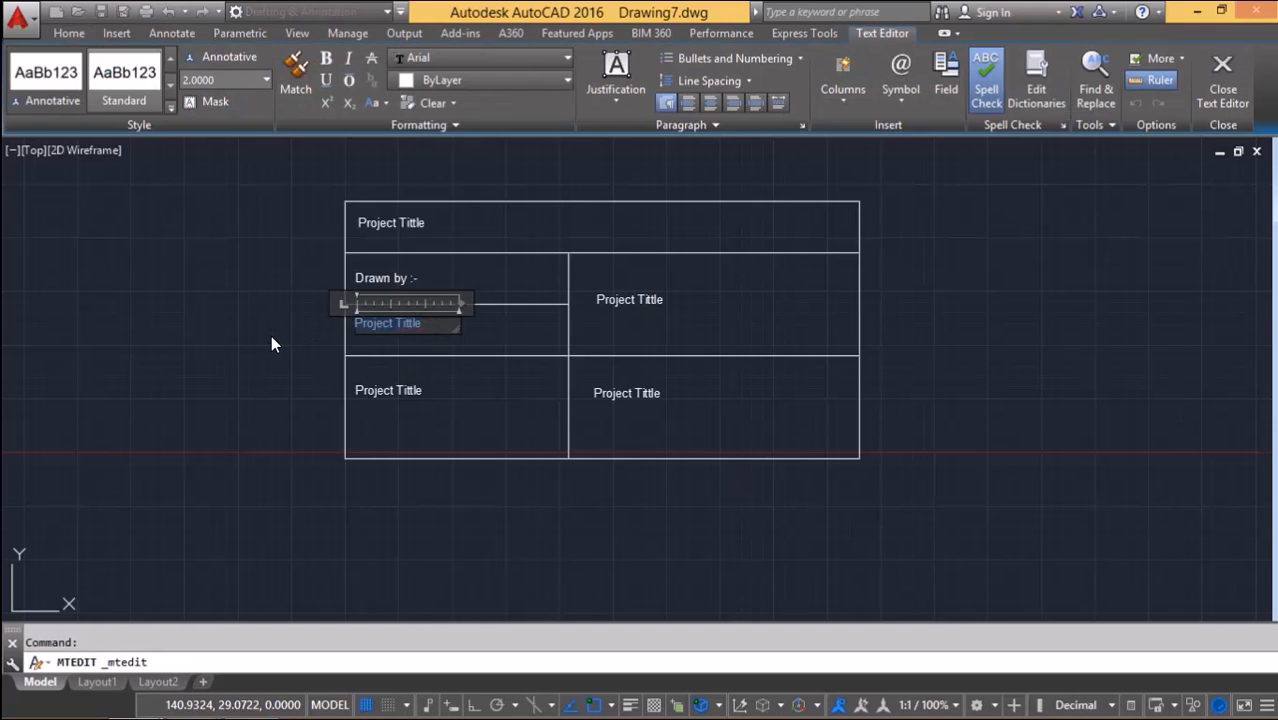
key("BackSpace")
type("C")
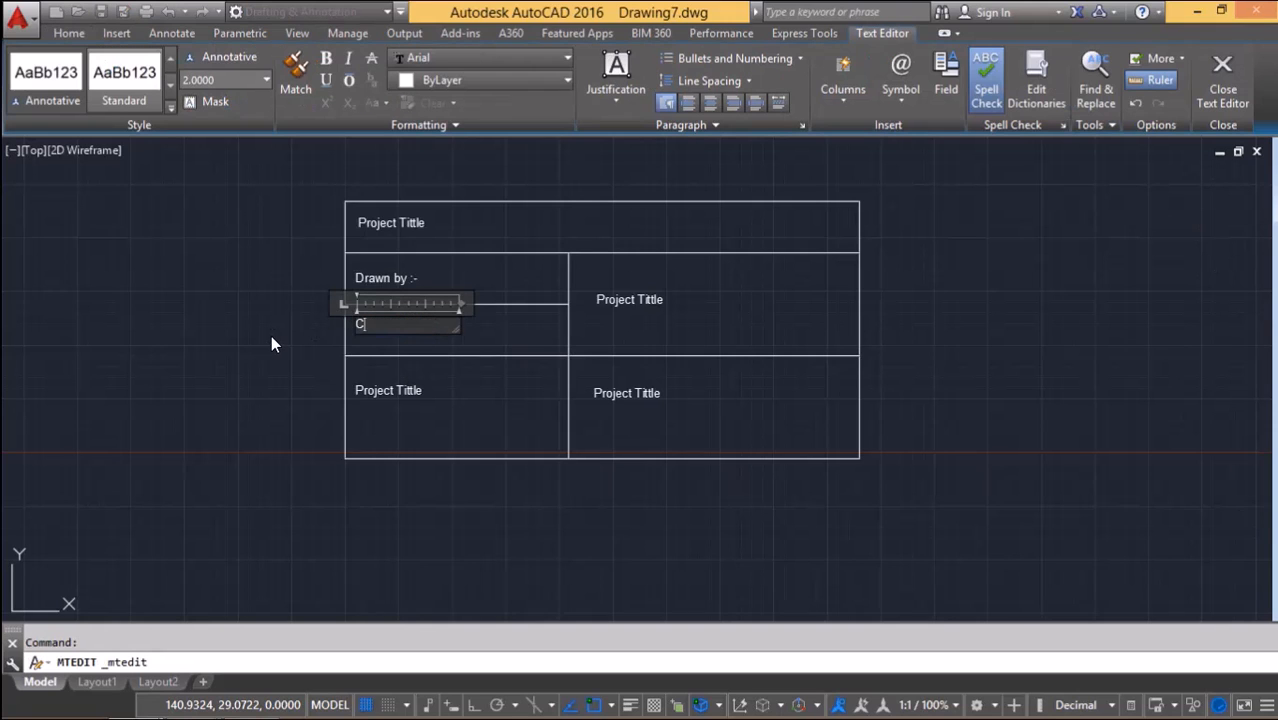
type("linet Name")
key("BackSpace")
type("n")
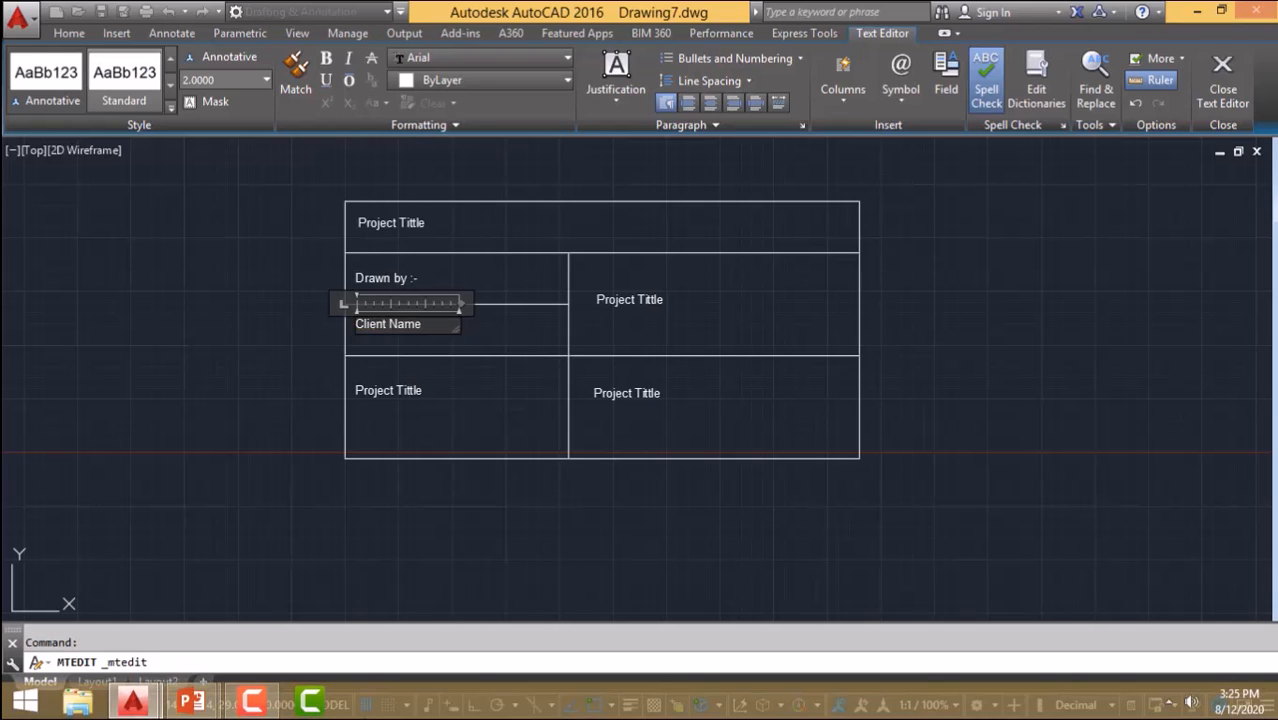
left_click(408, 401)
Replace the text in the table's bottom-left cell with "Date".
left_click(406, 393)
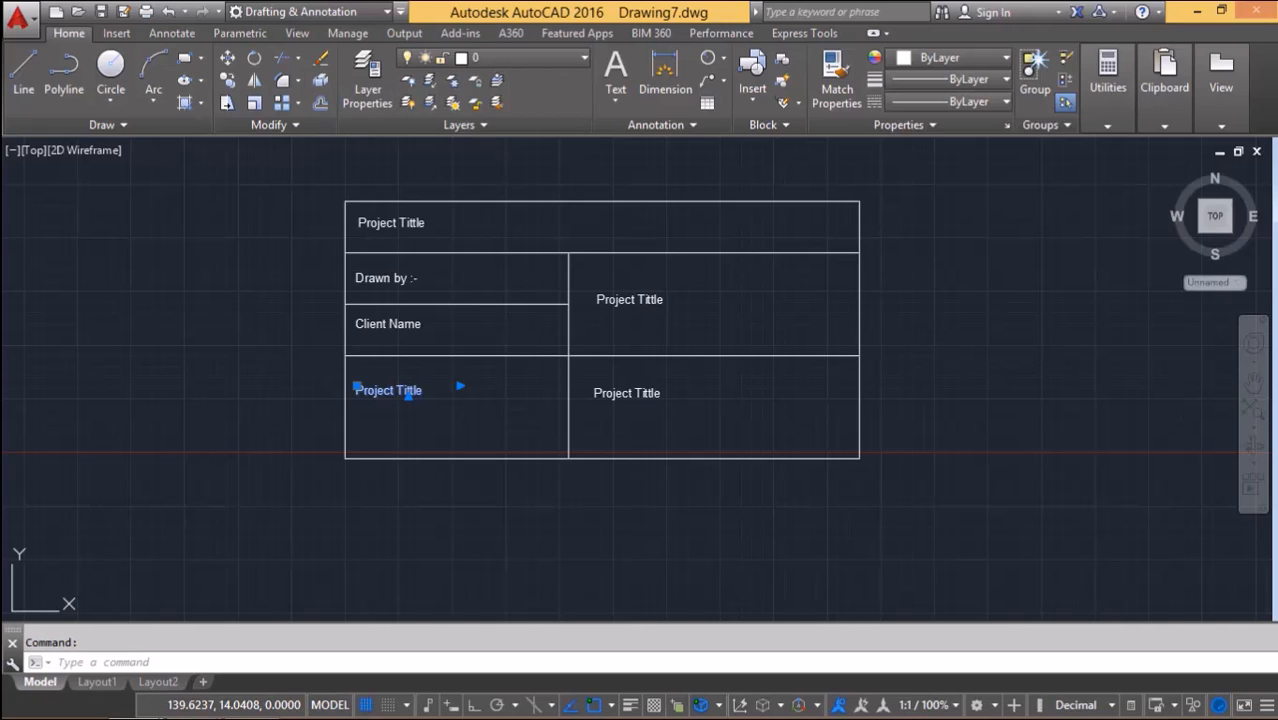
double_click(429, 392)
key("BackSpace")
key("BackSpace")
key("BackSpace")
key("BackSpace")
key("BackSpace")
key("BackSpace")
key("BackSpace")
key("BackSpace")
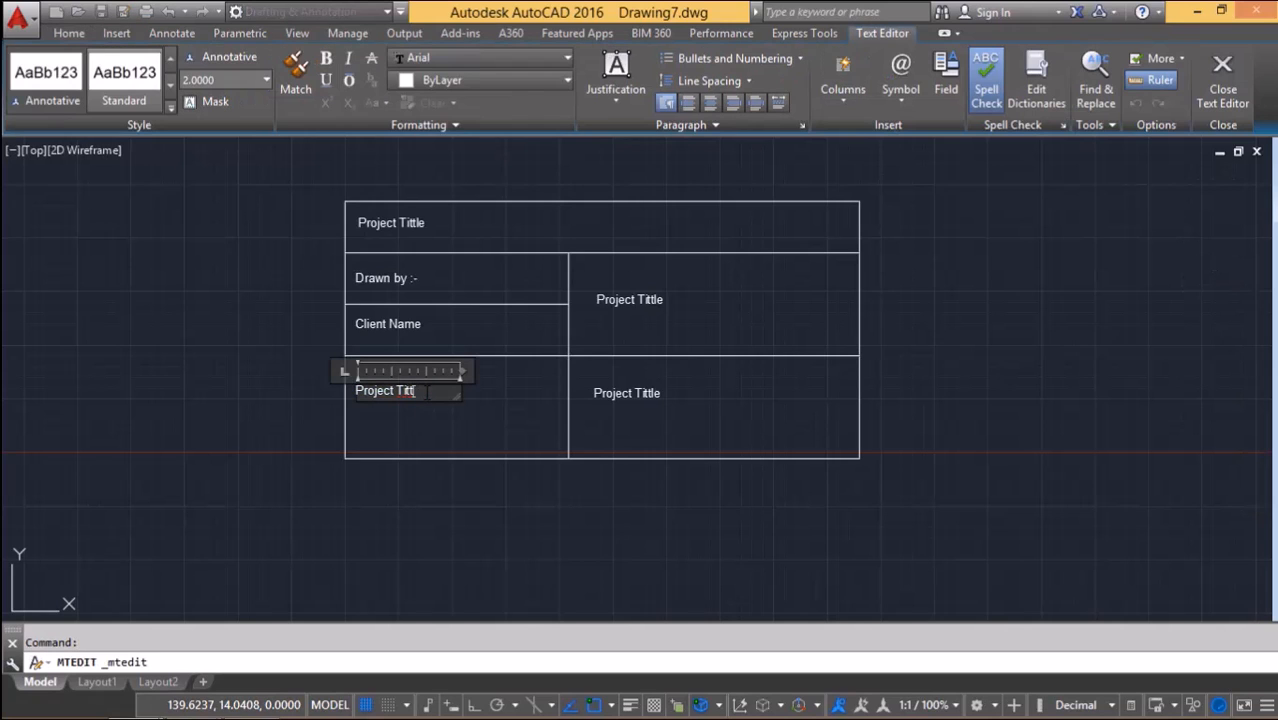
key("BackSpace")
key("BackSpace")
key("BackSpace")
key("BackSpace")
type("Da")
left_click(633, 301)
Replace the text in the right cell beside "Drawn by :-" and "Client Name" with "Scale".
left_click(633, 301)
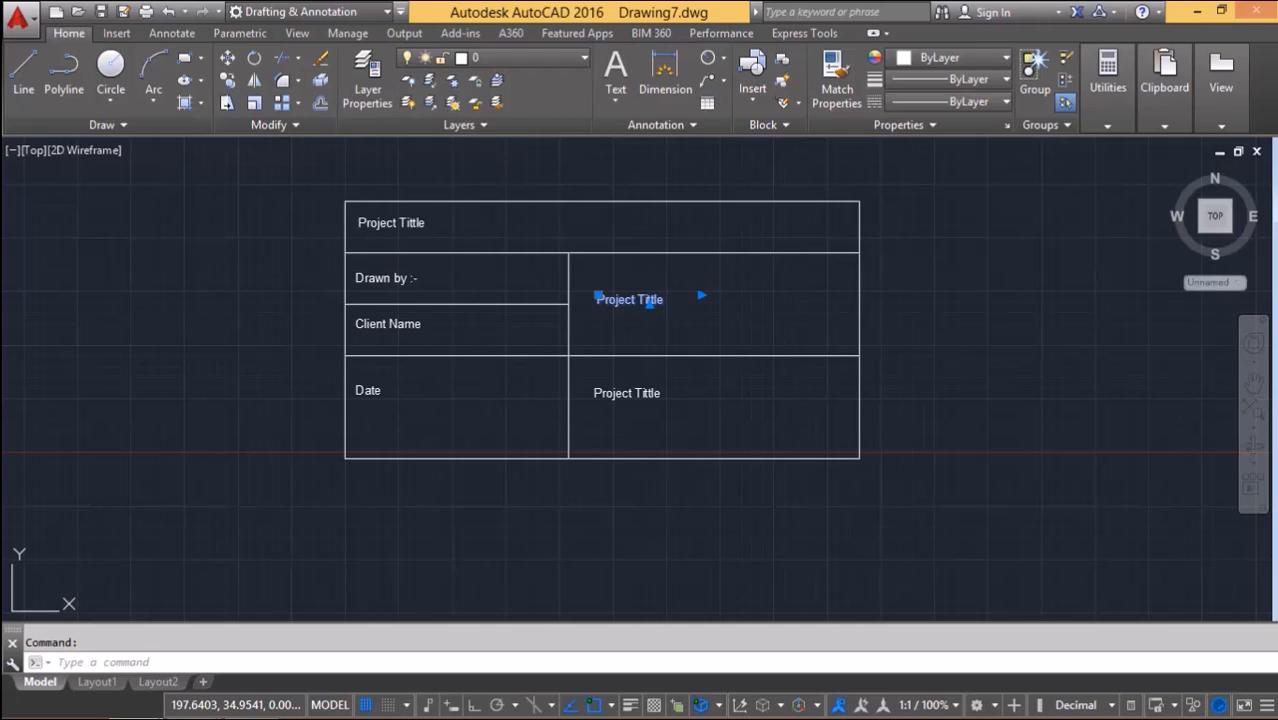
double_click(645, 300)
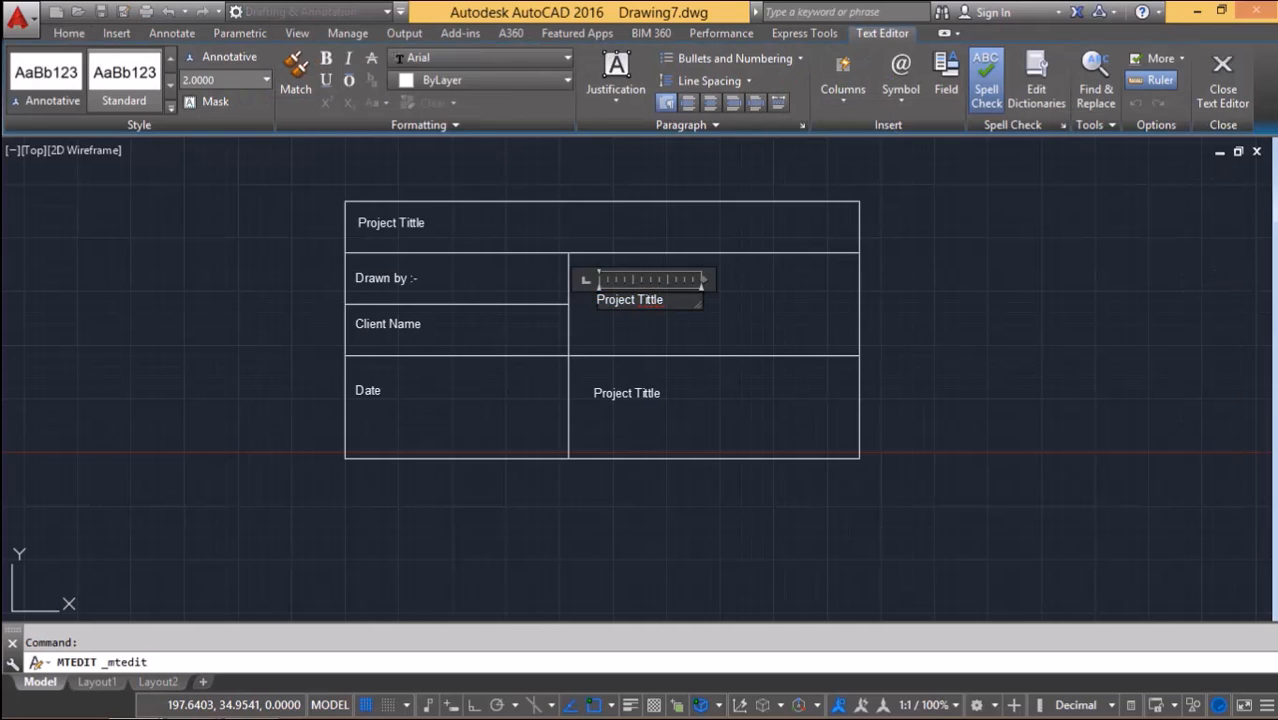
key("Delete")
type("Scale")
left_click(651, 393)
Replace the text in the table's bottom-right cell with "Sheet Size".
left_click(649, 392)
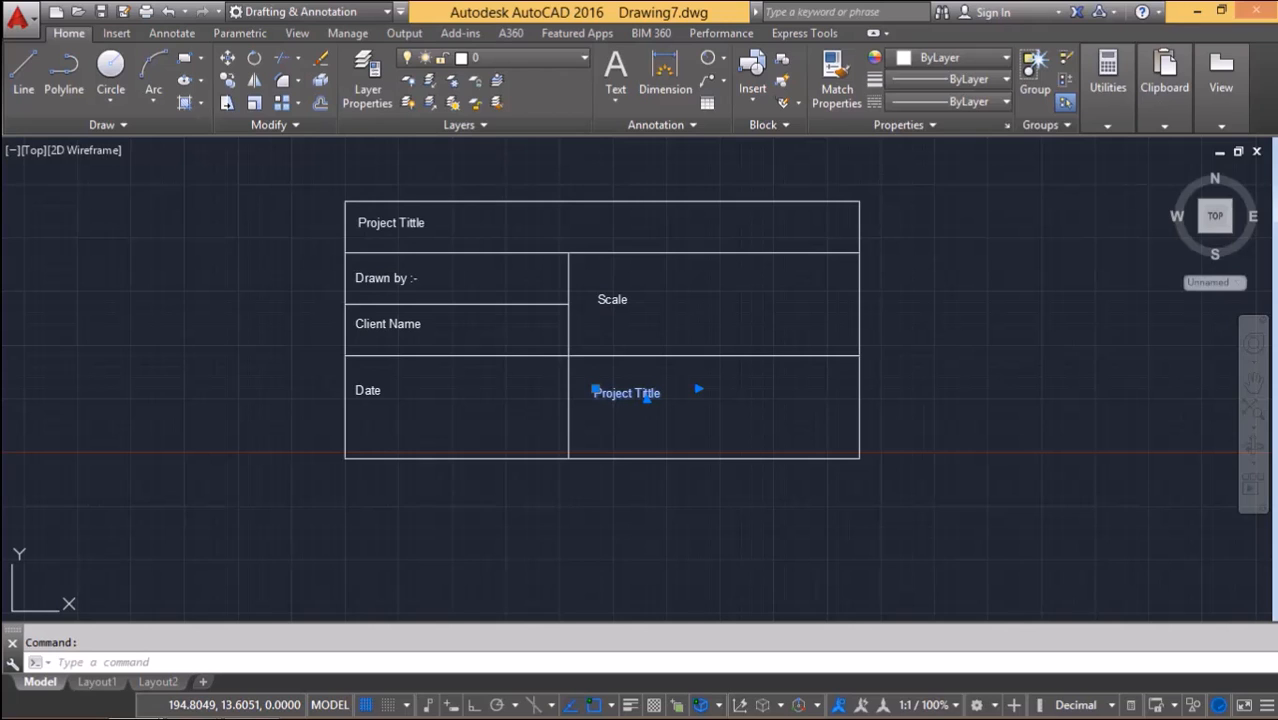
double_click(650, 393)
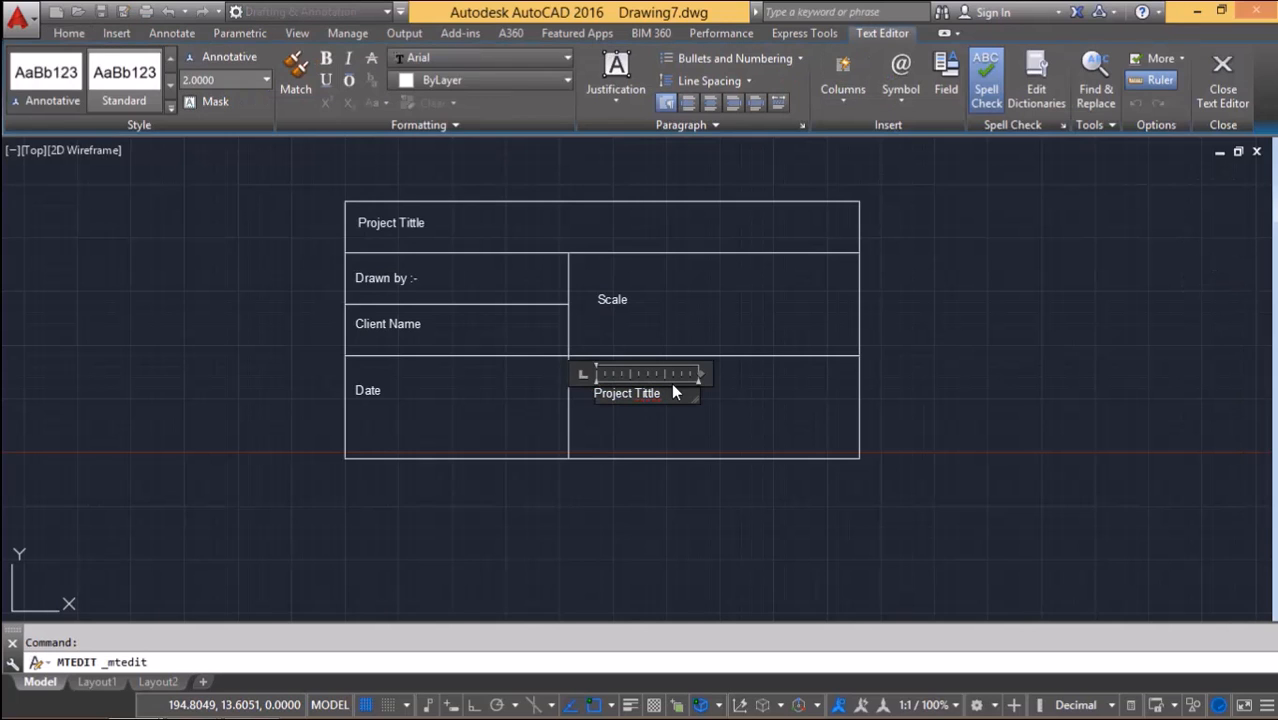
key("ctrl+a")
key("Delete")
type("Sheet Size")
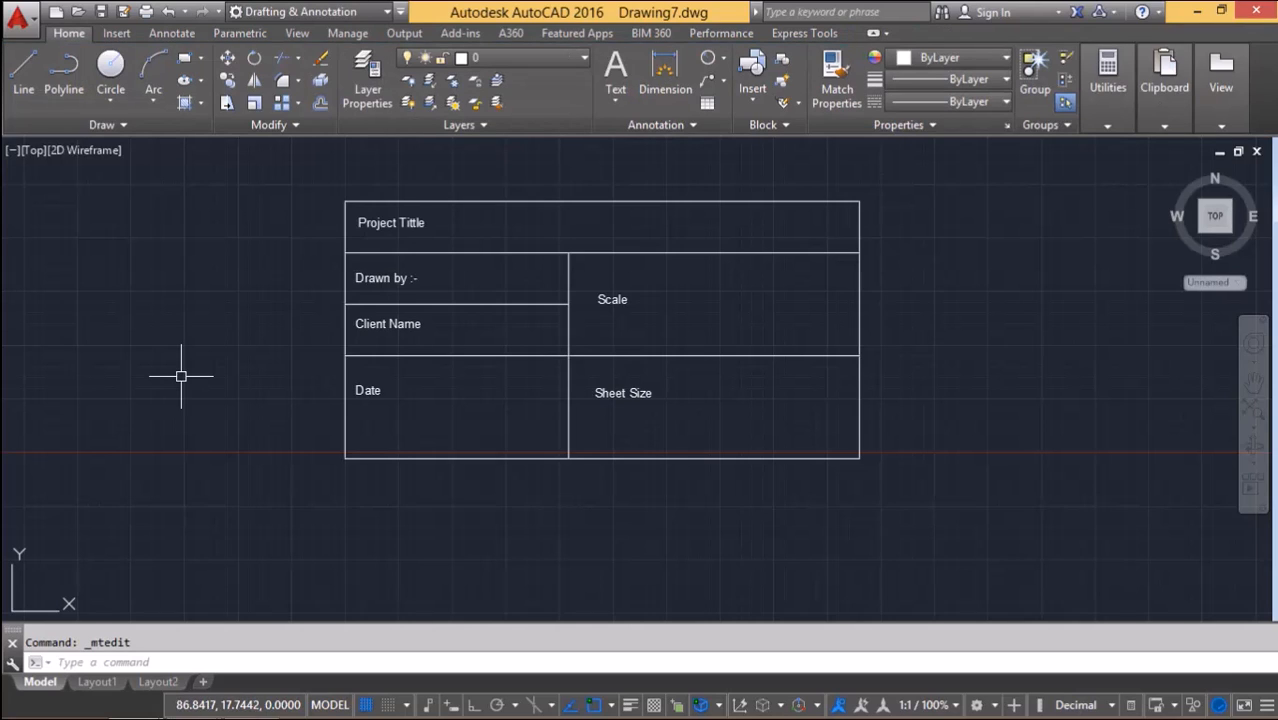
Start a new attribute definition and enable its Verify mode.
left_click(116, 33)
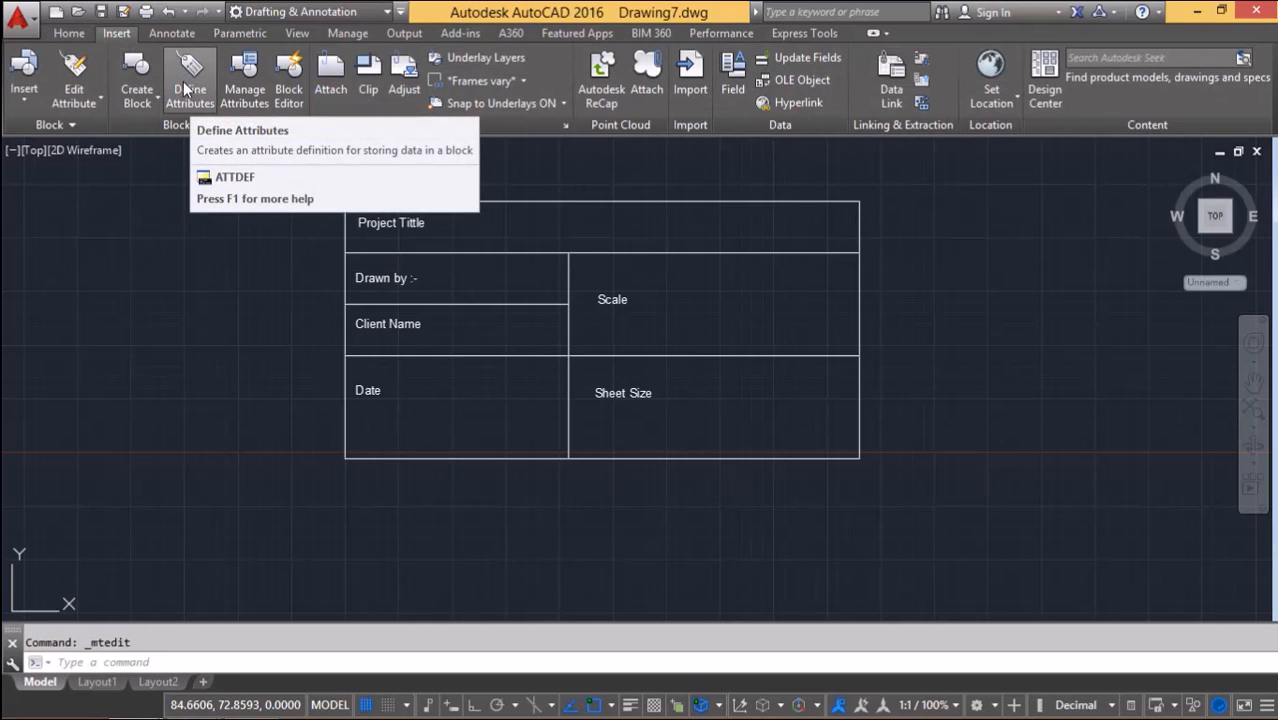
left_click(194, 665)
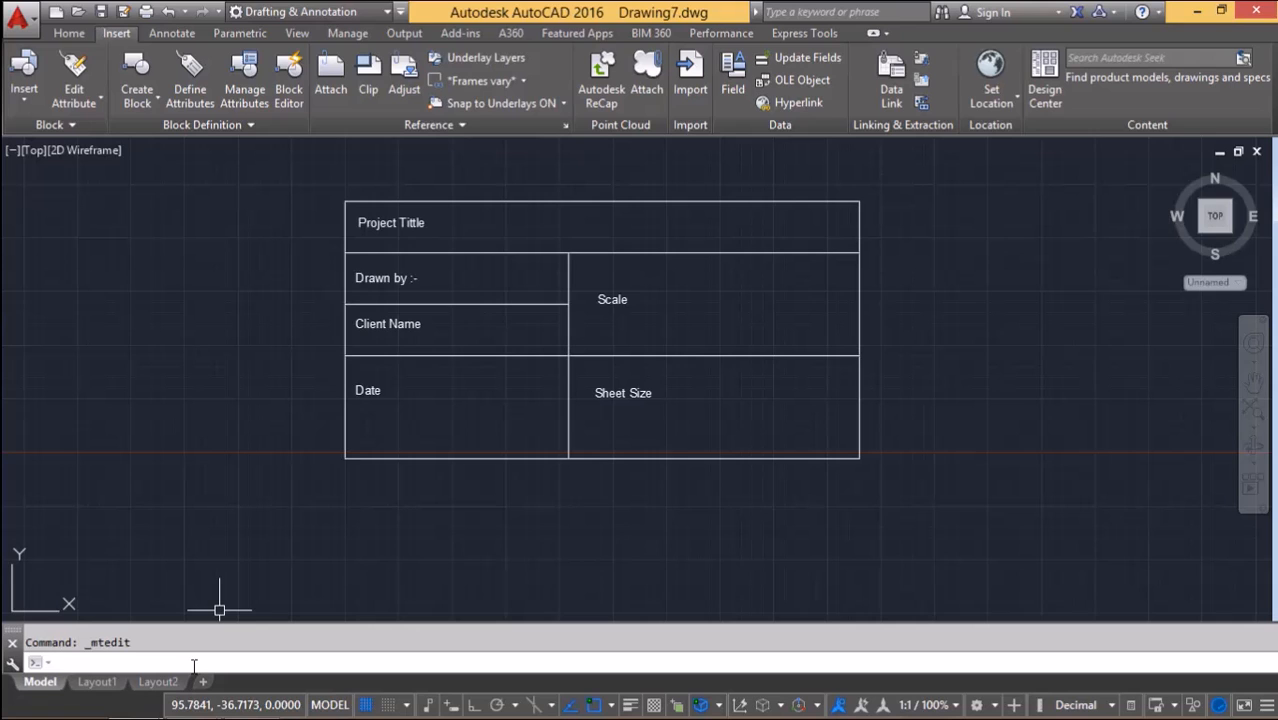
type("ATT")
key("Return")
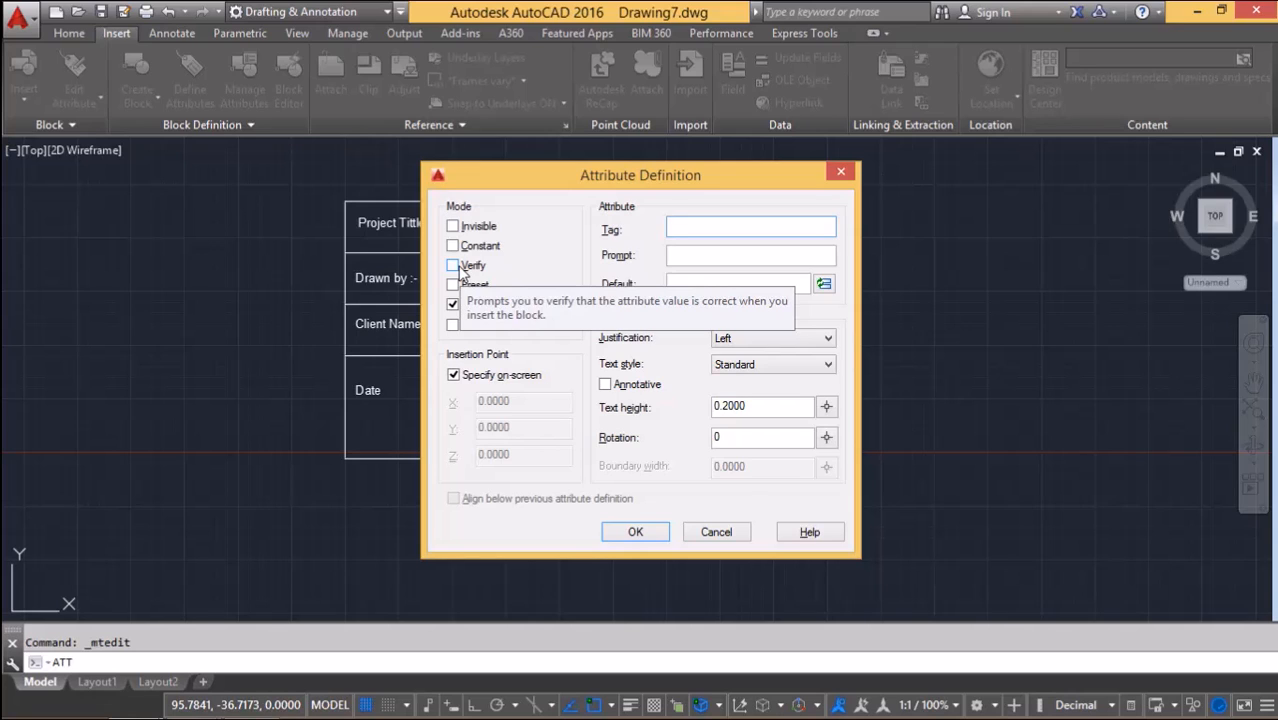
left_click(487, 268)
Set the attribute's tag to "Project_tittle".
left_click(681, 224)
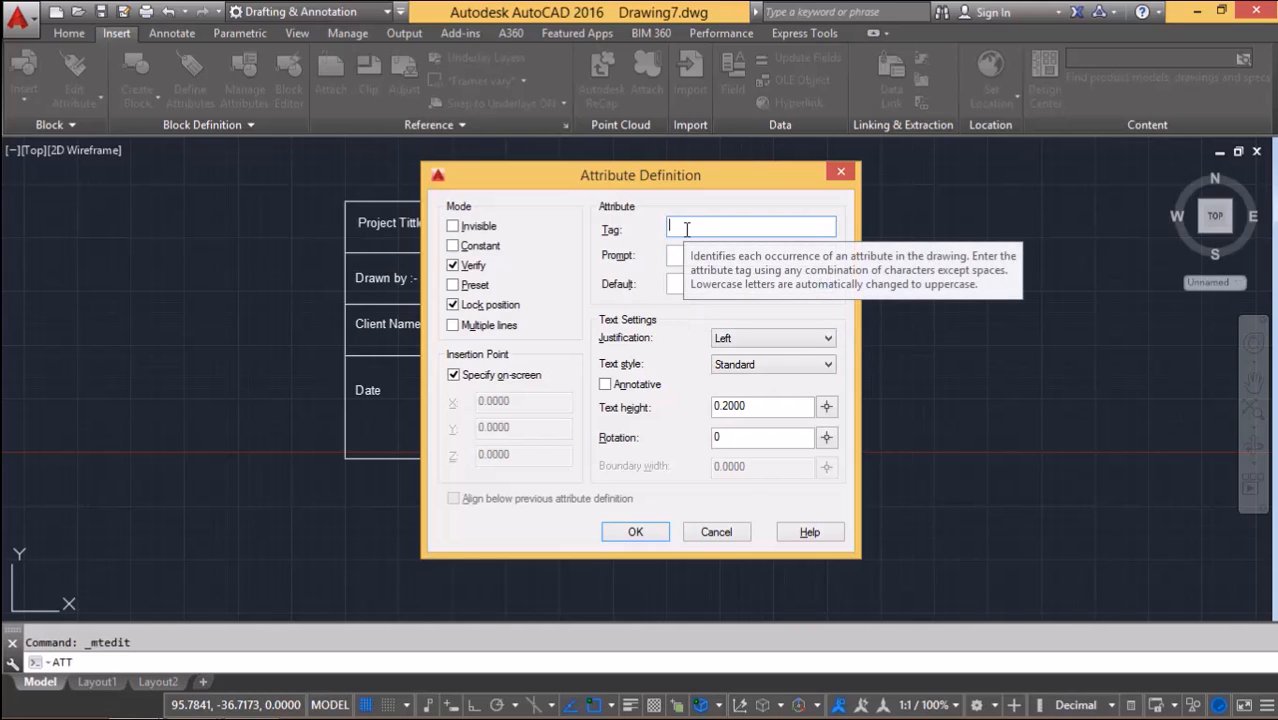
type("D")
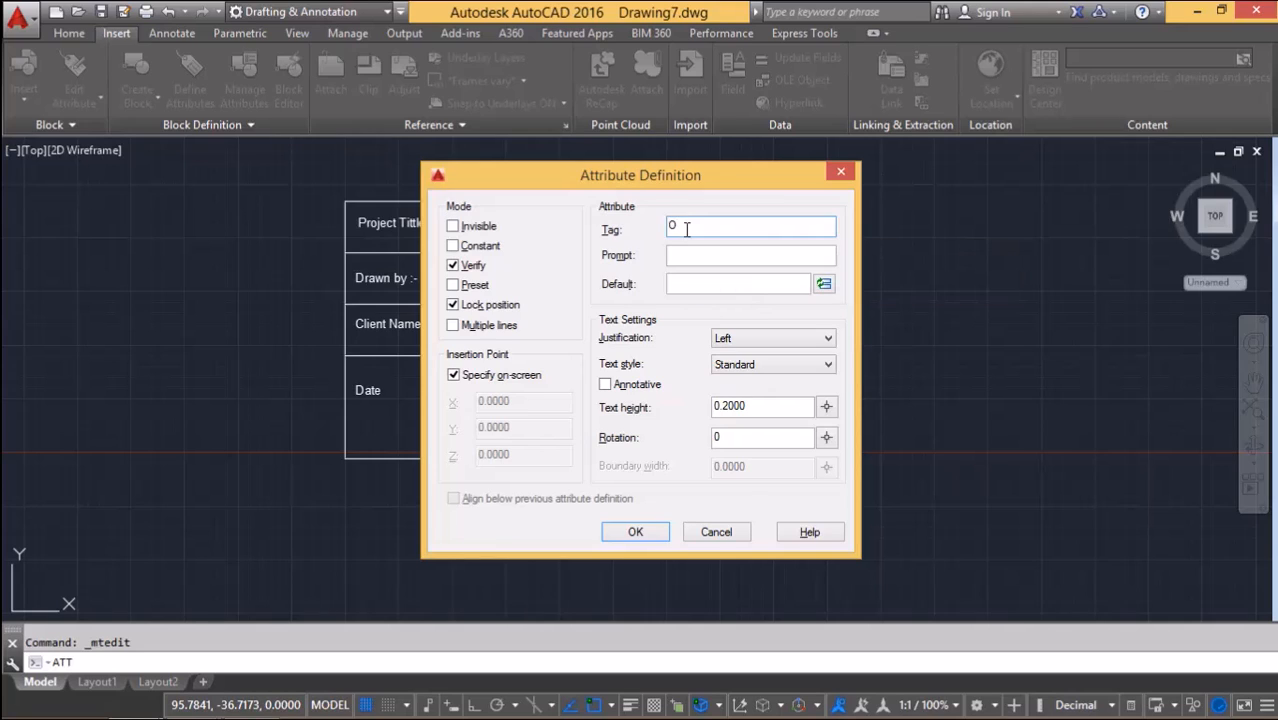
key("BackSpace")
type("Project_")
type("title")
key("BackSpace")
key("BackSpace")
key("BackSpace")
type("ttle")
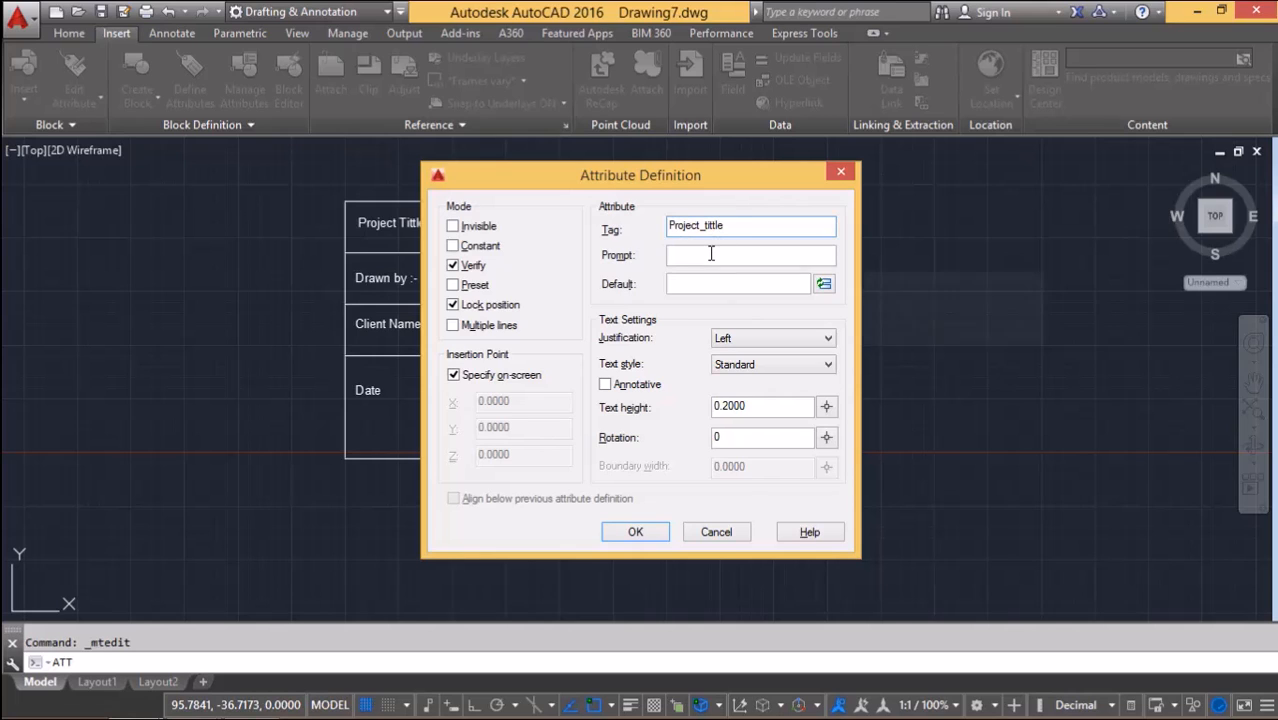
Give the attribute the prompt "project tittle" and the default value "Block & Attributes".
left_click(712, 255)
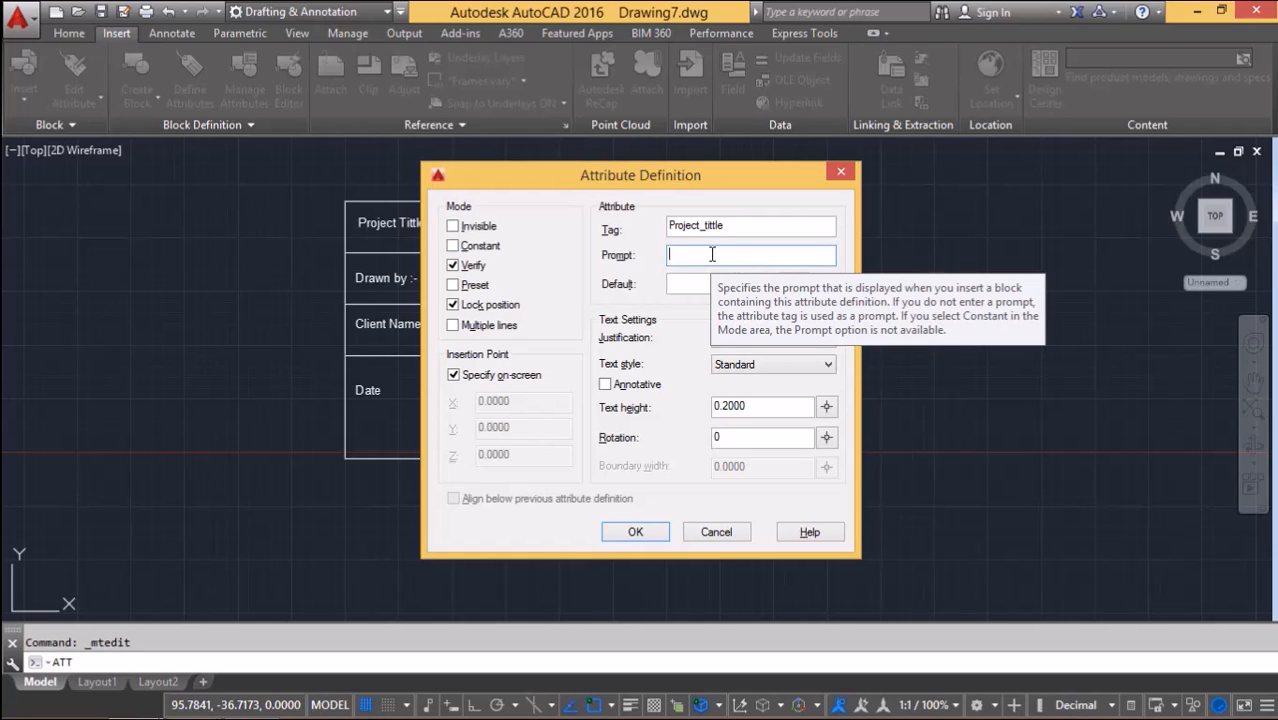
type("pr")
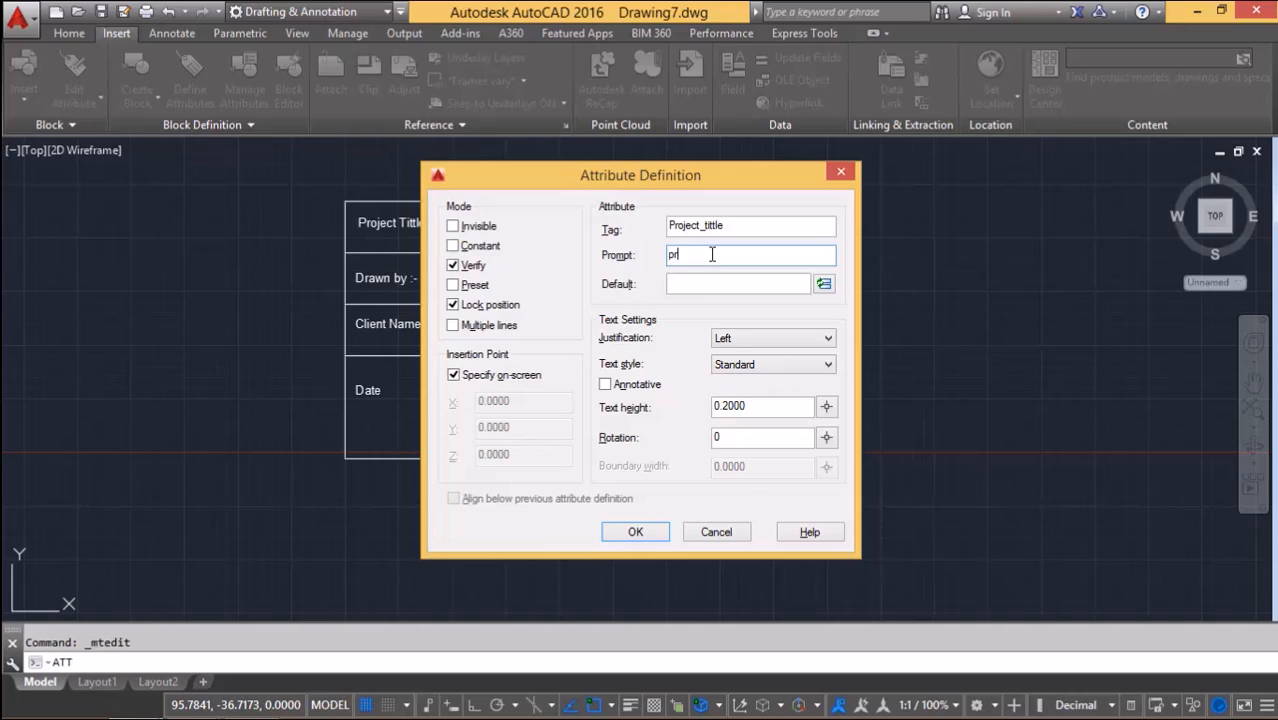
type("oject tittle")
left_click(690, 285)
type("Block")
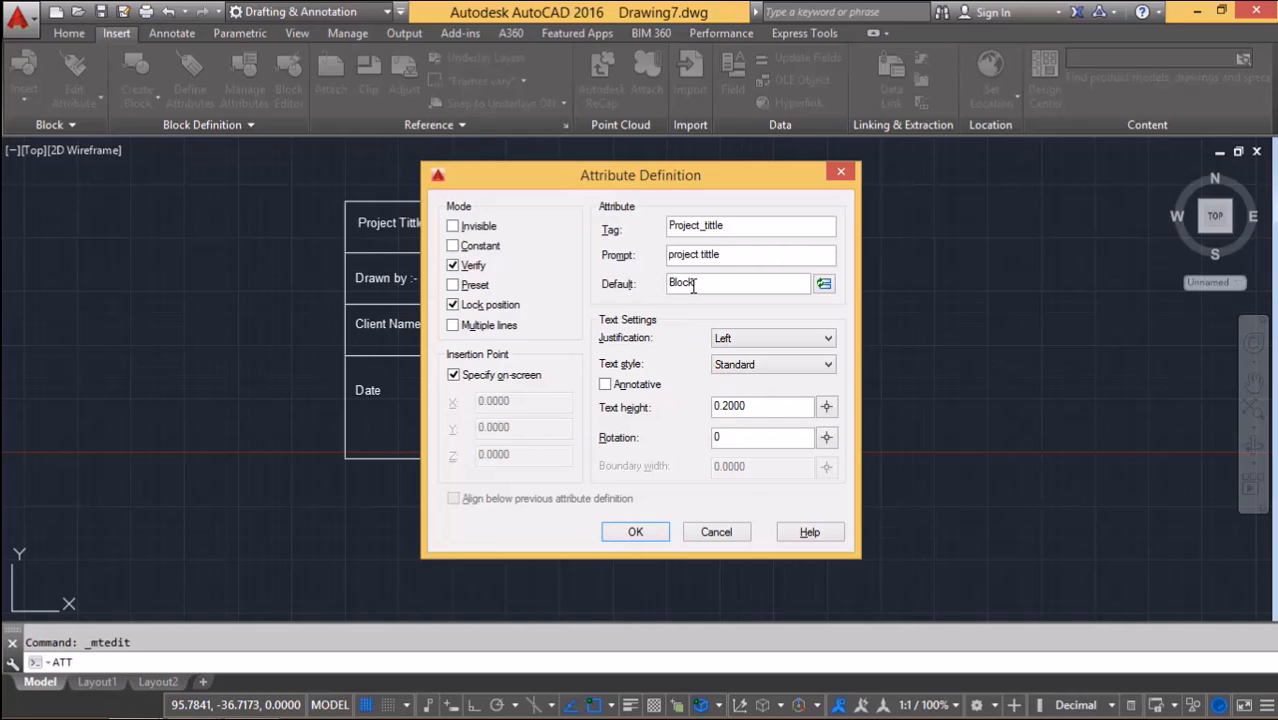
type(" & Attributes")
Set the attribute's text height to 1.5 and place it beside the "Project Tittle" label in the table's top row.
left_click_drag(756, 412, 684, 420)
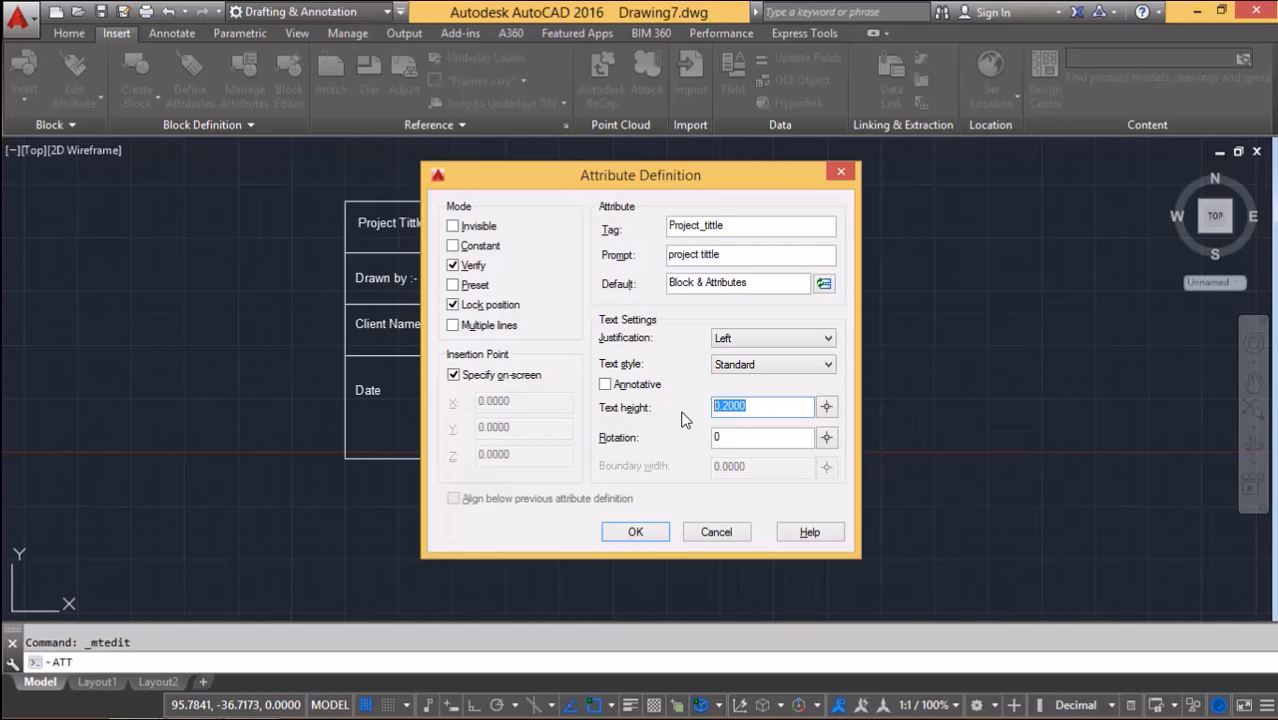
type("1.5")
key("Return")
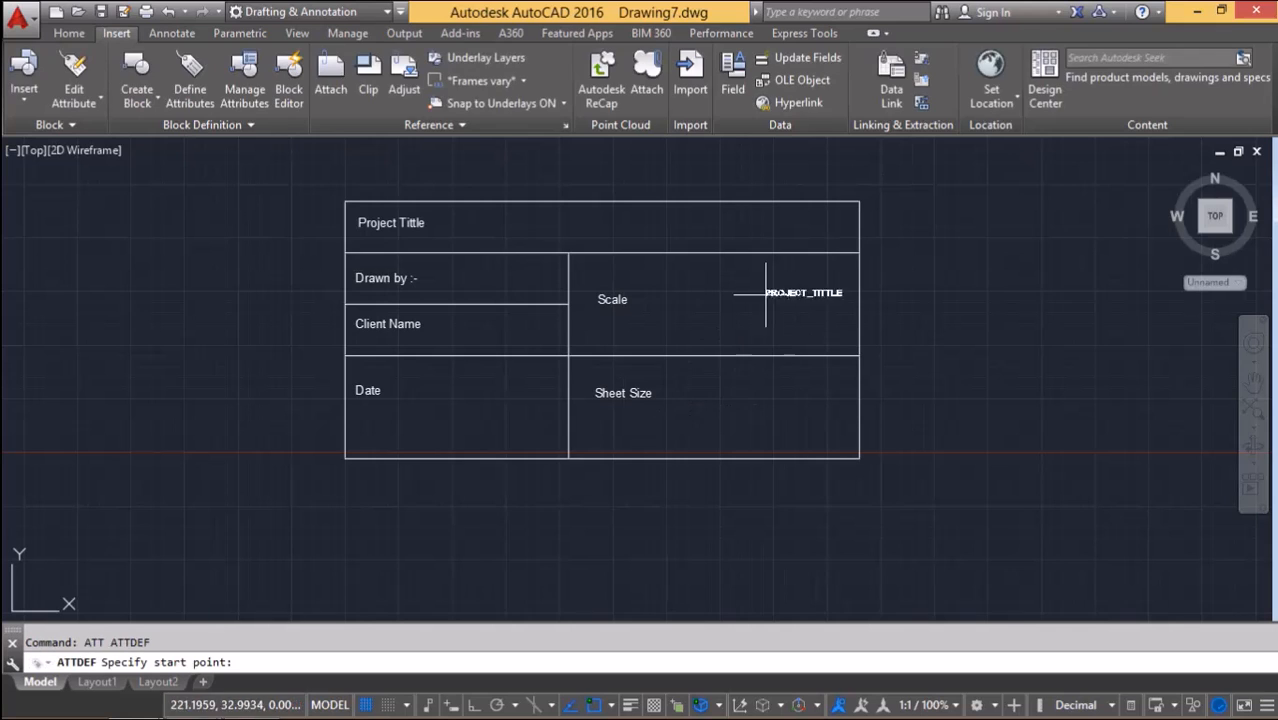
scroll(585, 240, "up", 2)
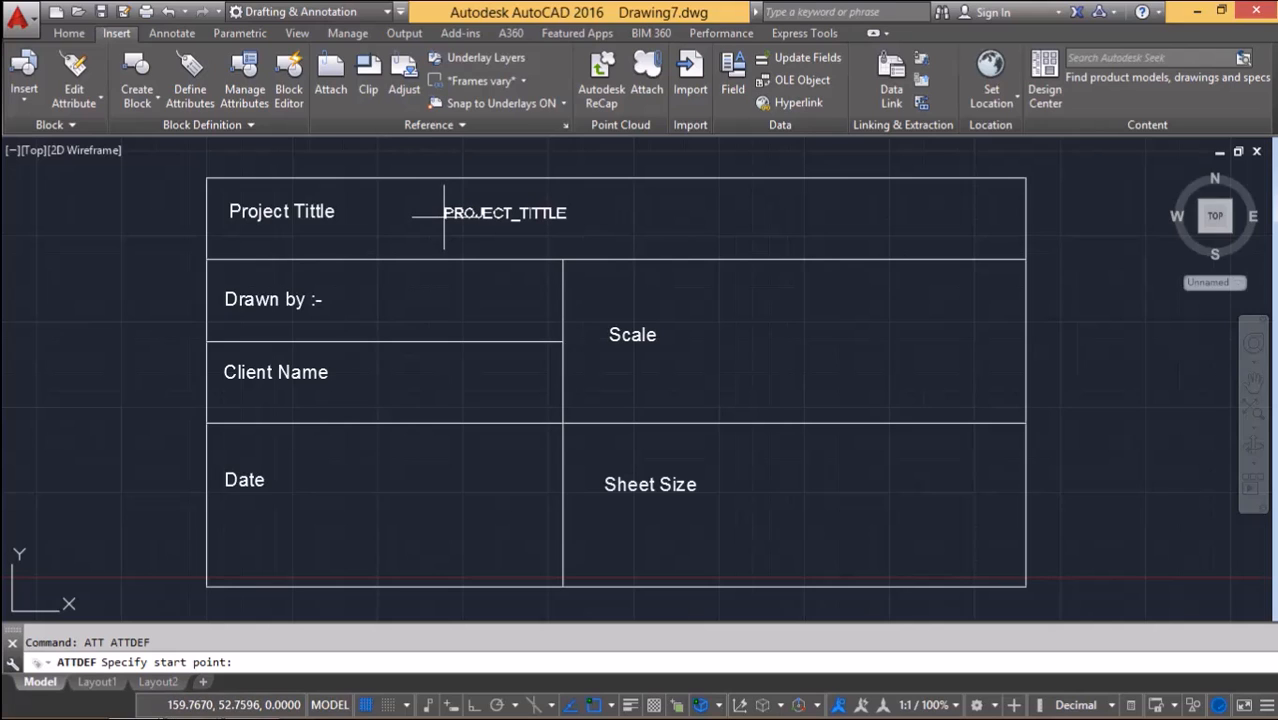
left_click(443, 215)
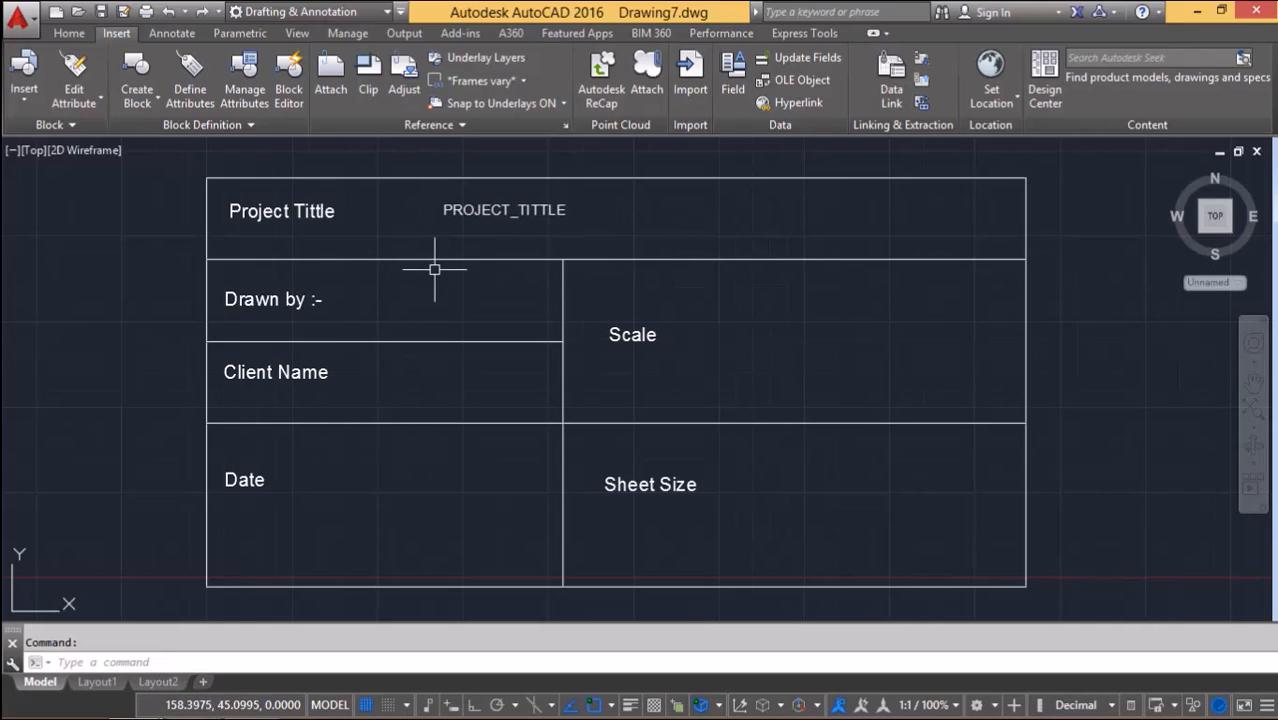
Copy the PROJECT_TITTLE attribute beside the Drawn by, Client Name, Date, Scale and Sheet Size labels.
middle_click_drag(434, 317, 425, 277)
left_click(558, 202)
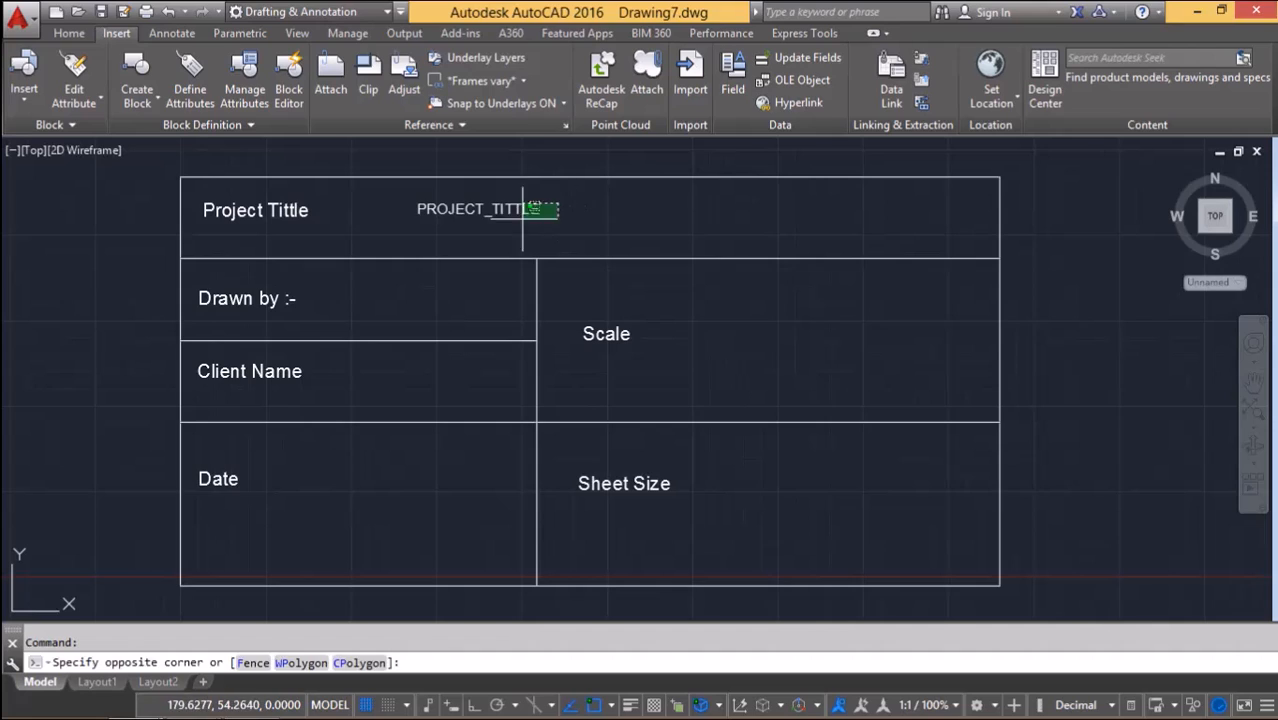
left_click(522, 215)
type("co")
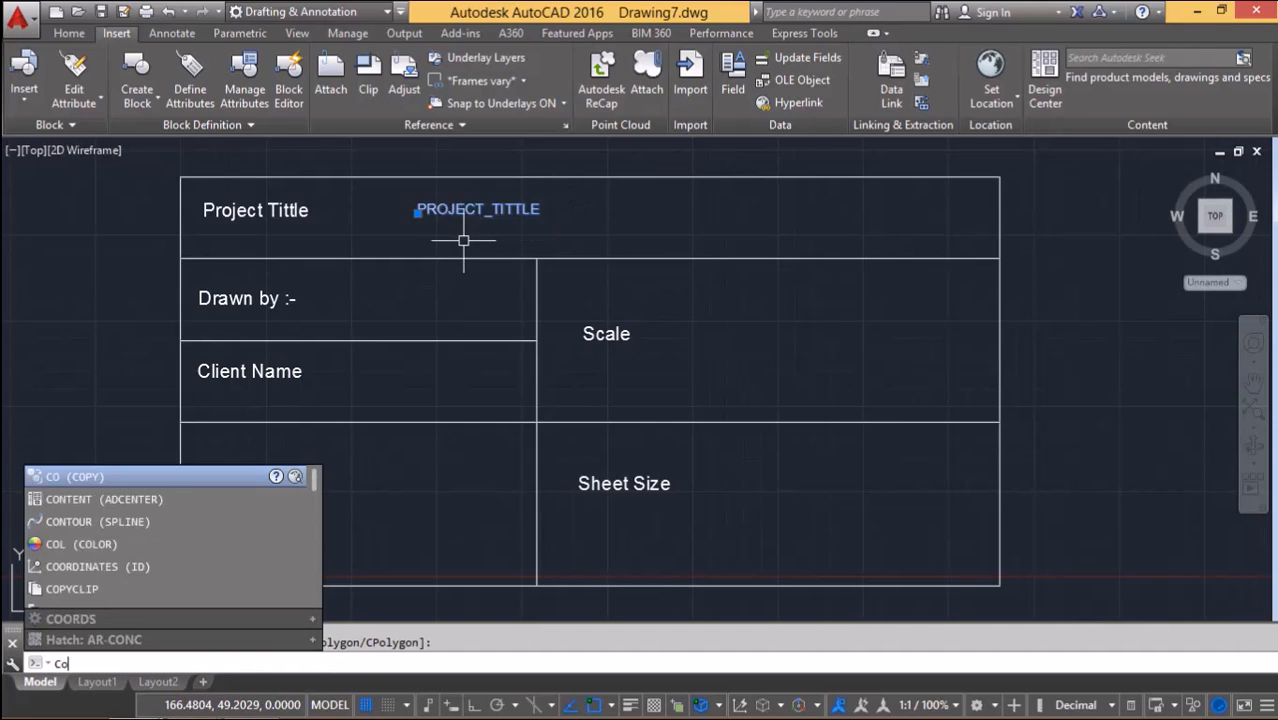
key("Return")
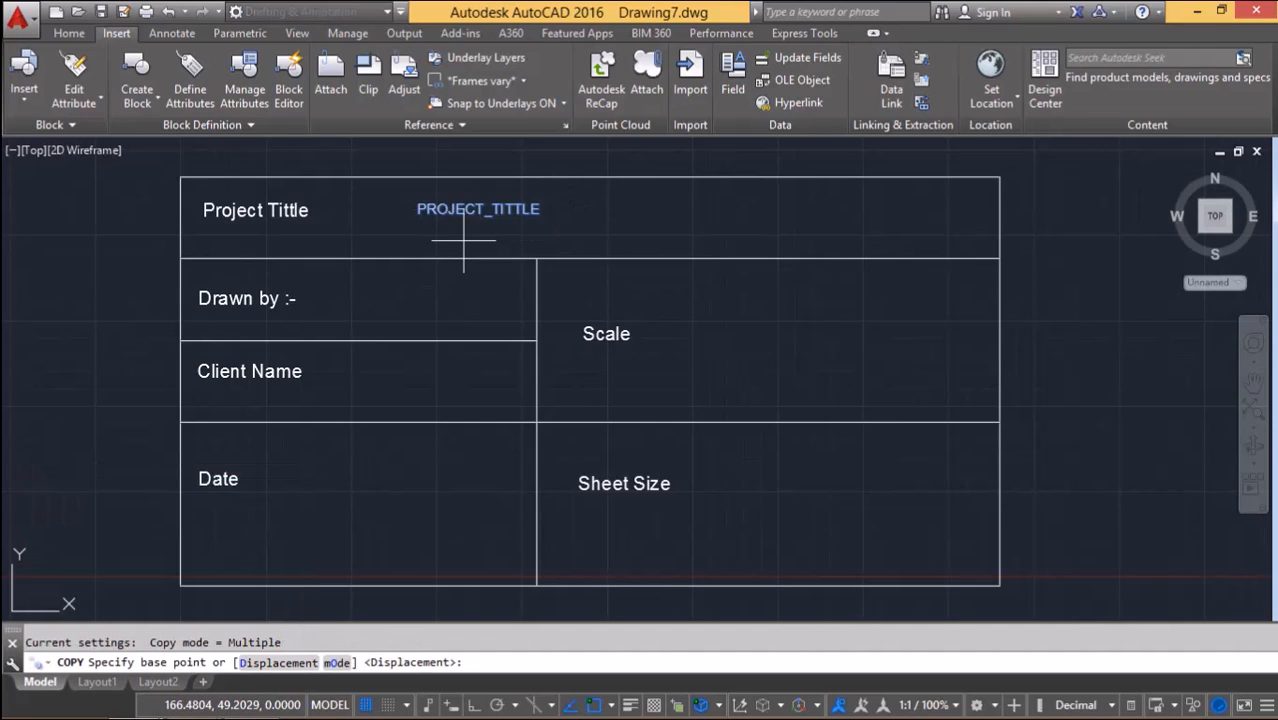
left_click(420, 215)
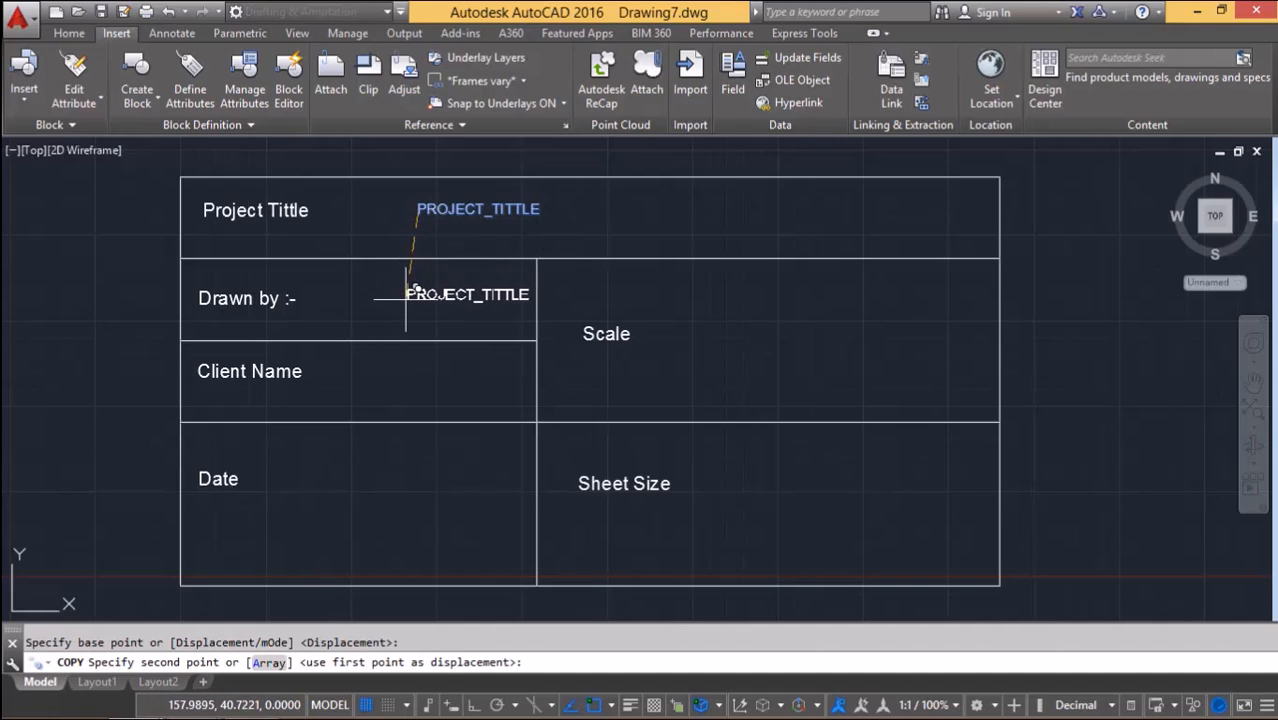
left_click(345, 295)
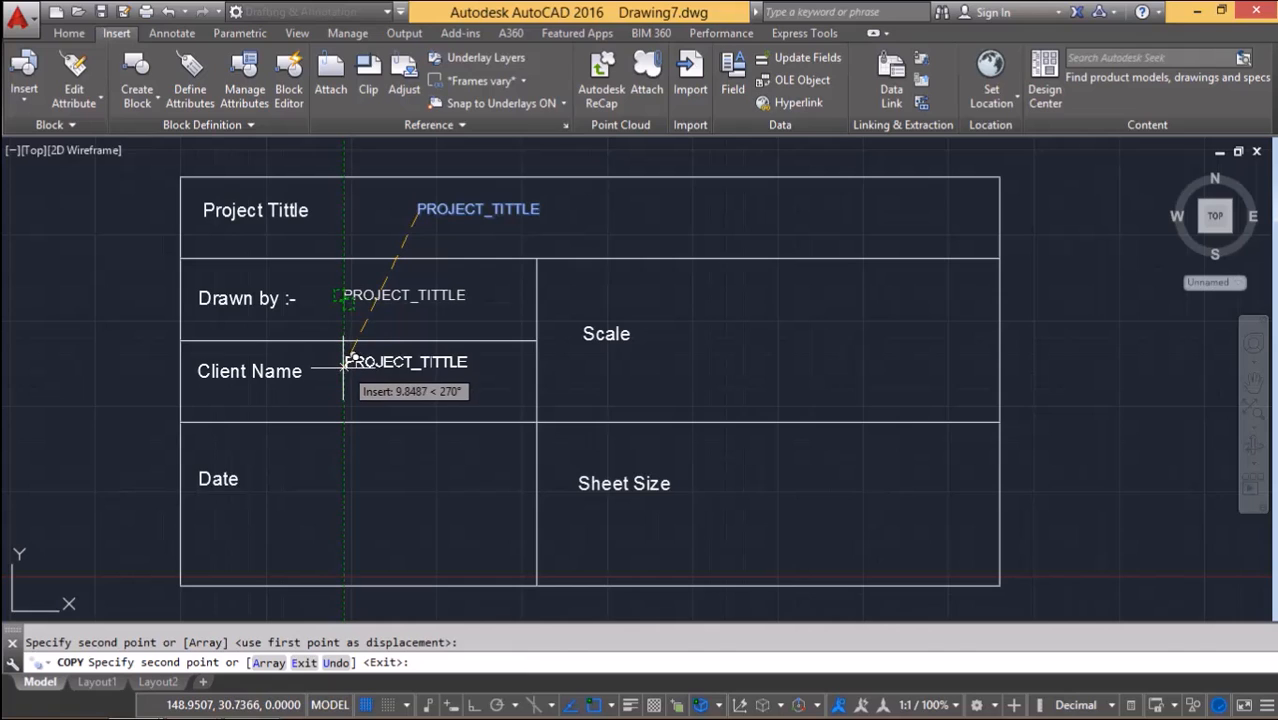
left_click(345, 363)
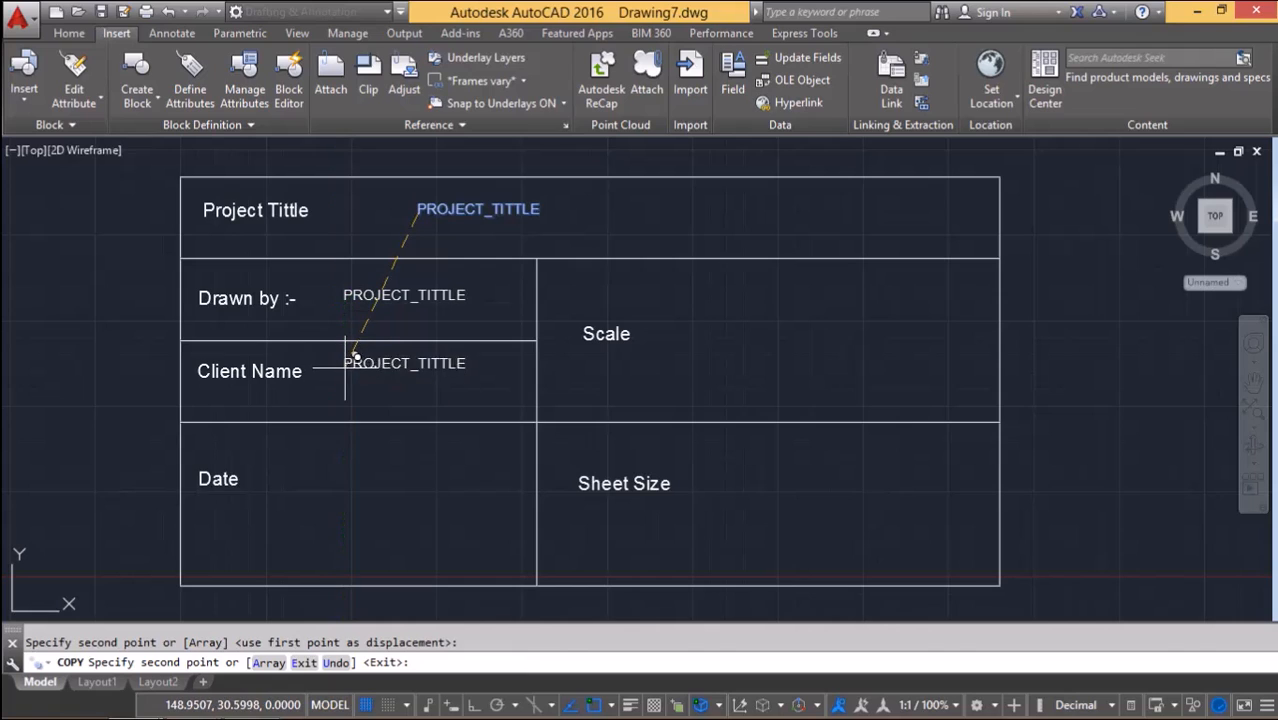
left_click(339, 481)
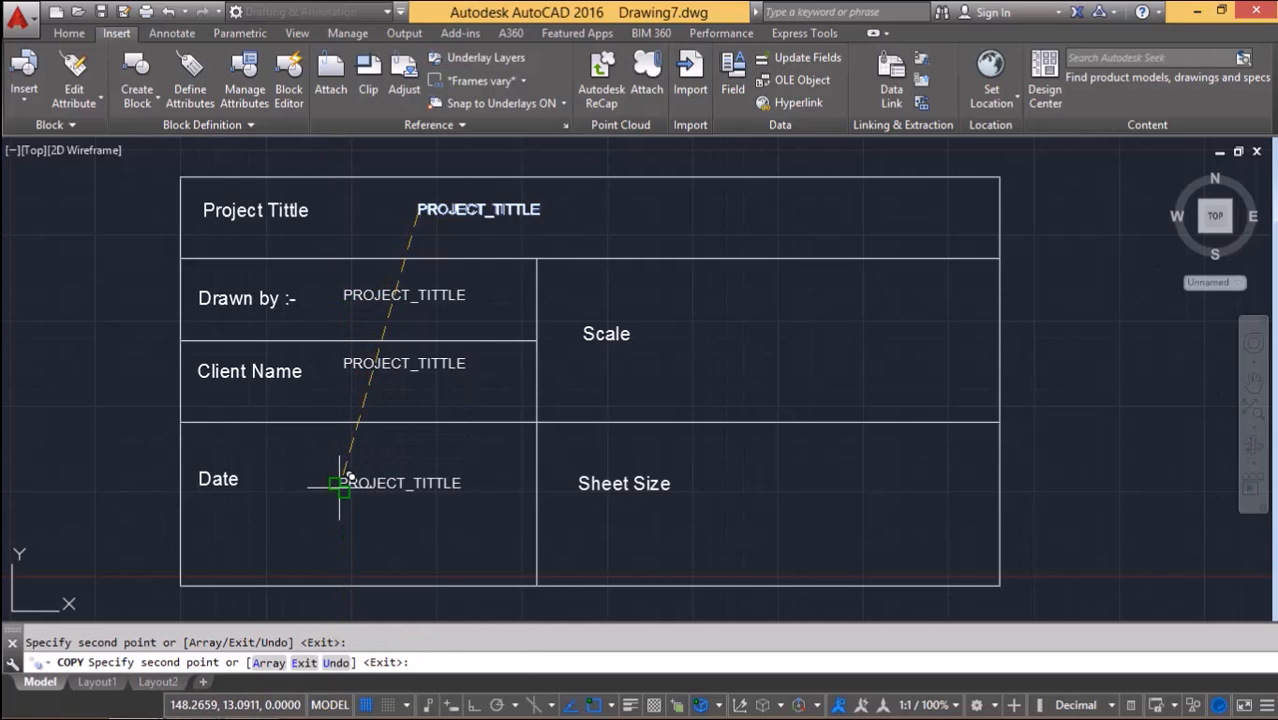
left_click(722, 332)
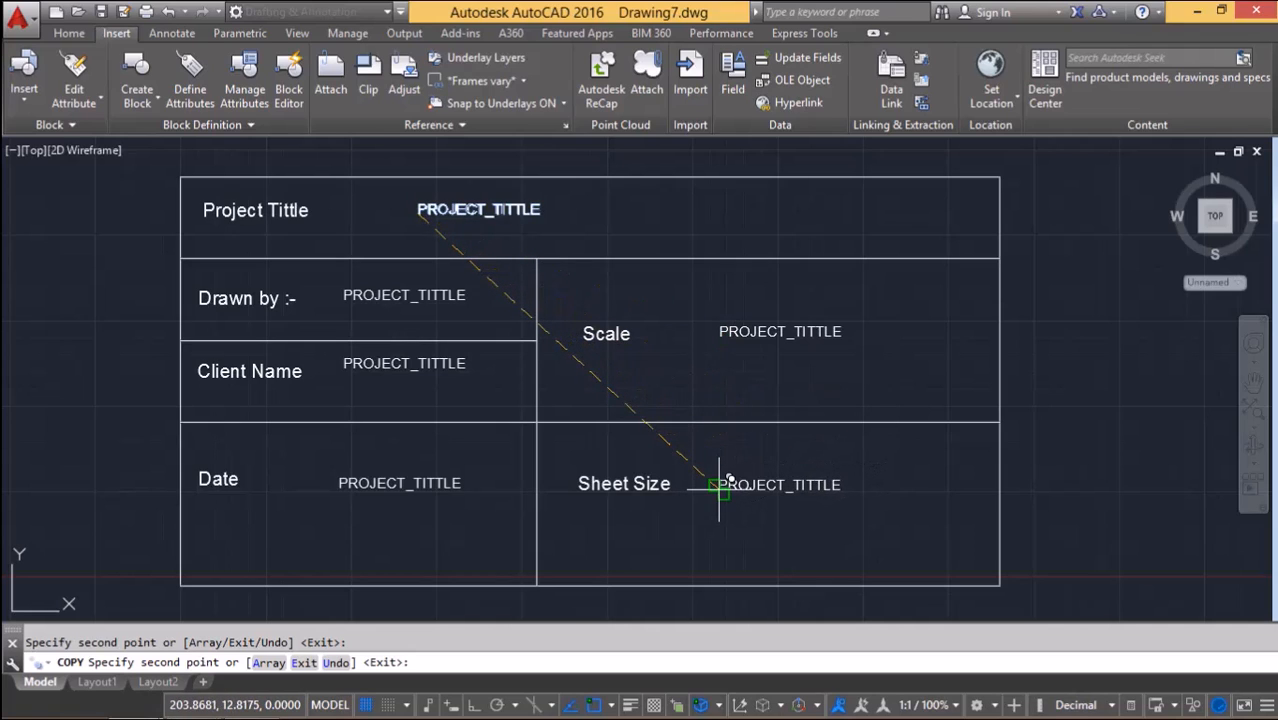
left_click(719, 487)
key("Escape")
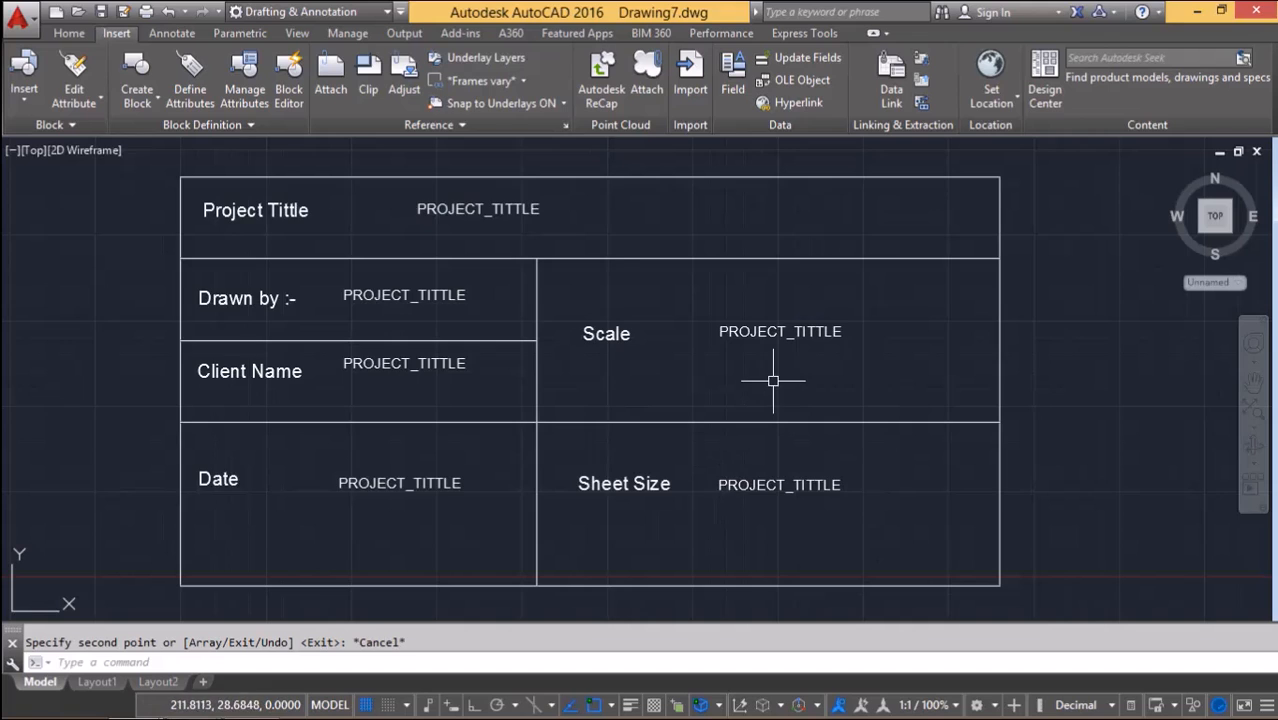
Start a block definition named "Title block" with its base point at the table's lower-left corner.
scroll(764, 376, "down", 3)
middle_click_drag(764, 376, 652, 359)
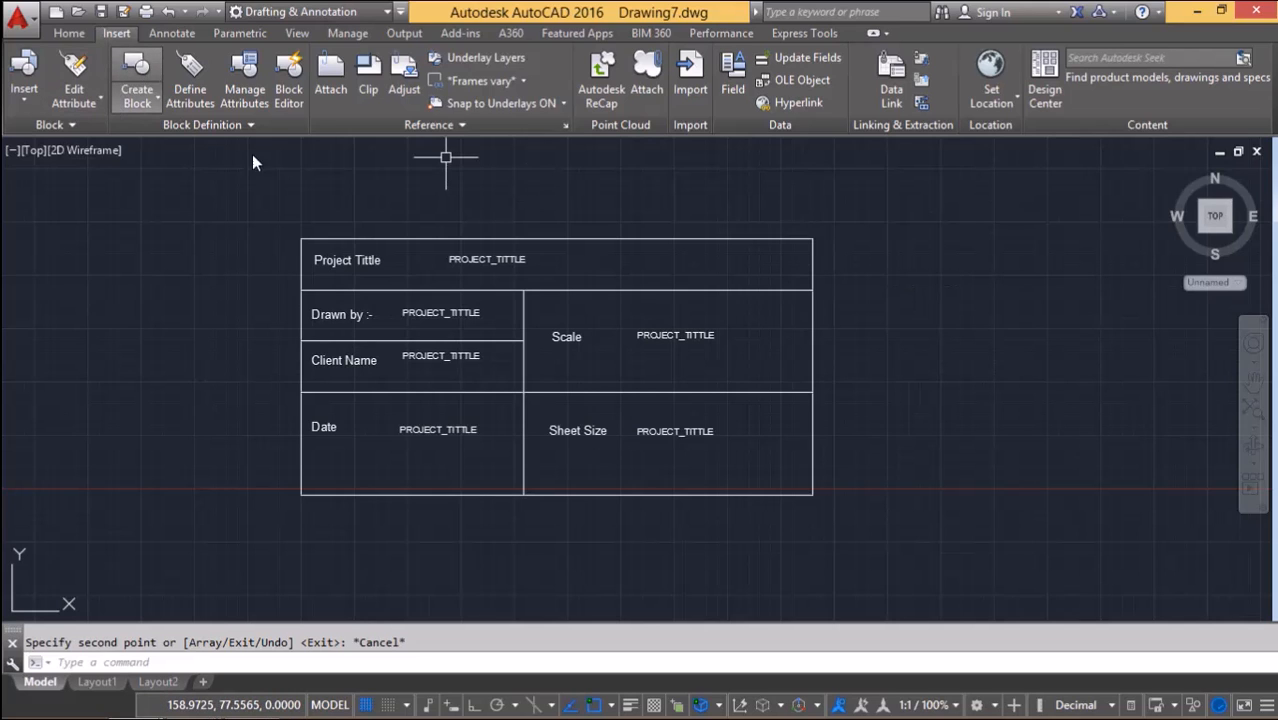
left_click(137, 80)
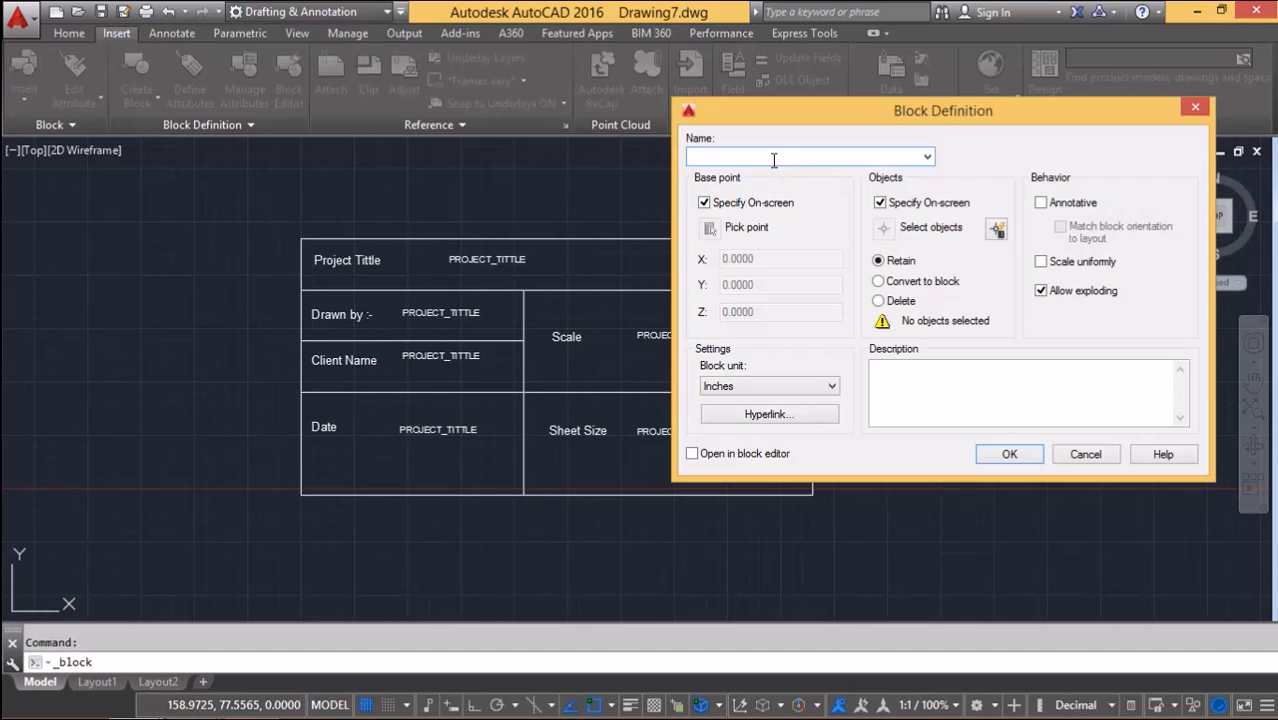
type("Title block")
left_click(880, 203)
left_click(709, 230)
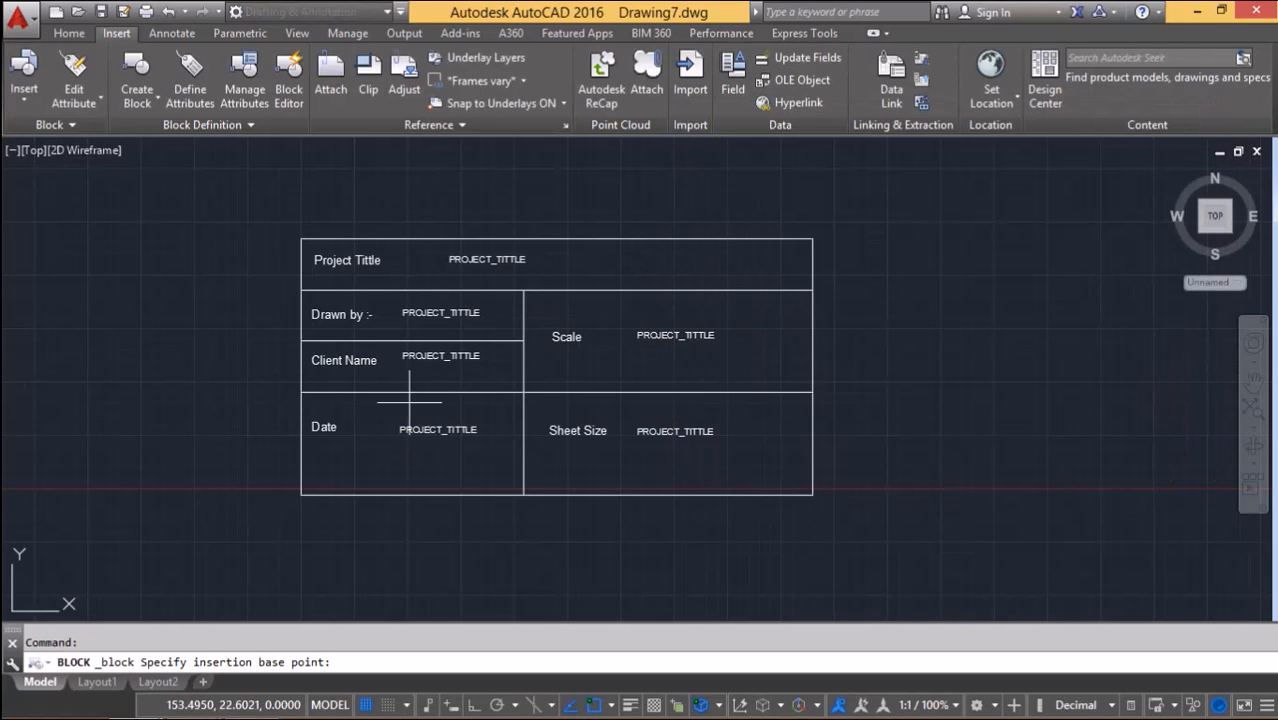
left_click(301, 494)
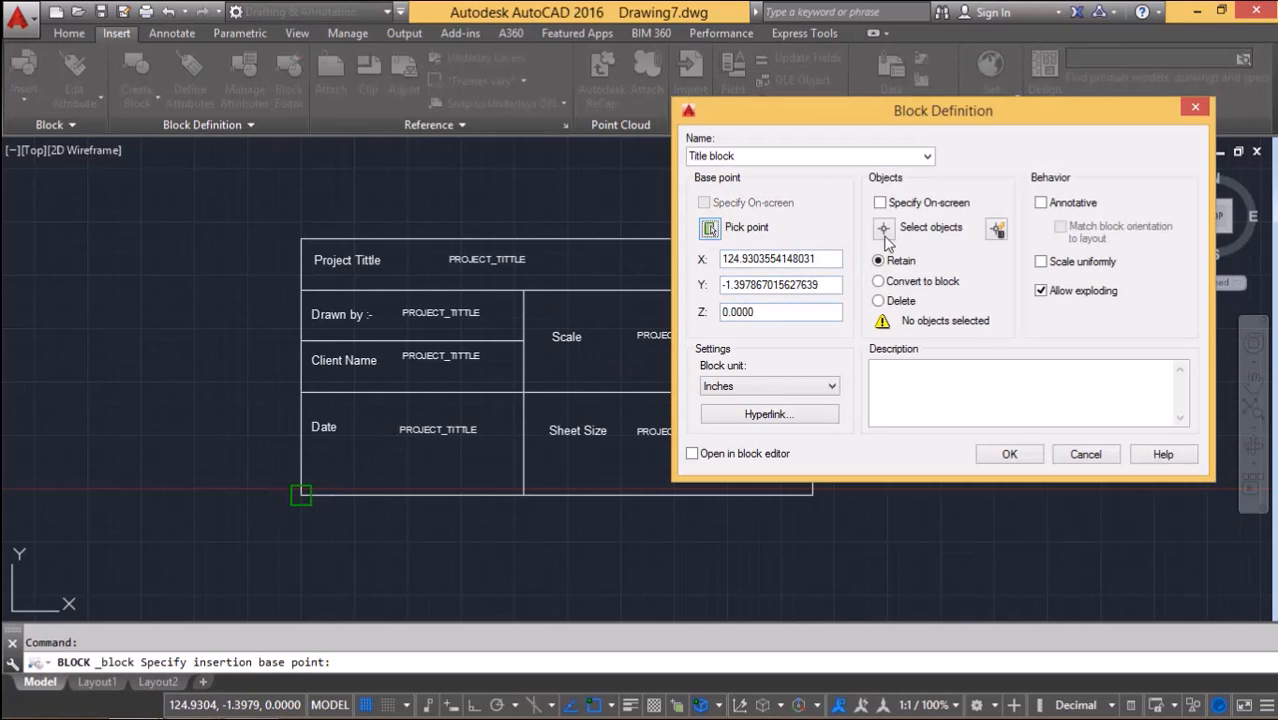
Select the whole table with its labels and attributes and create the block with the Convert to block option.
left_click(884, 227)
left_click(840, 208)
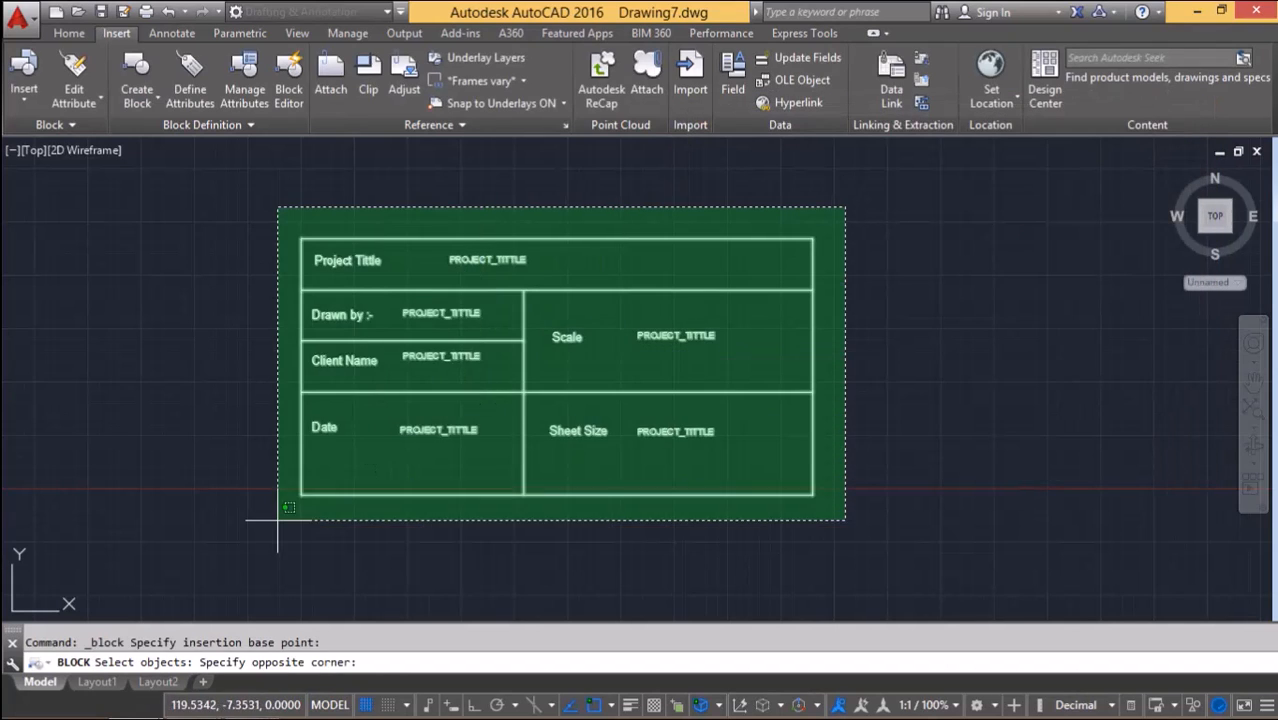
left_click(246, 552)
key("Return")
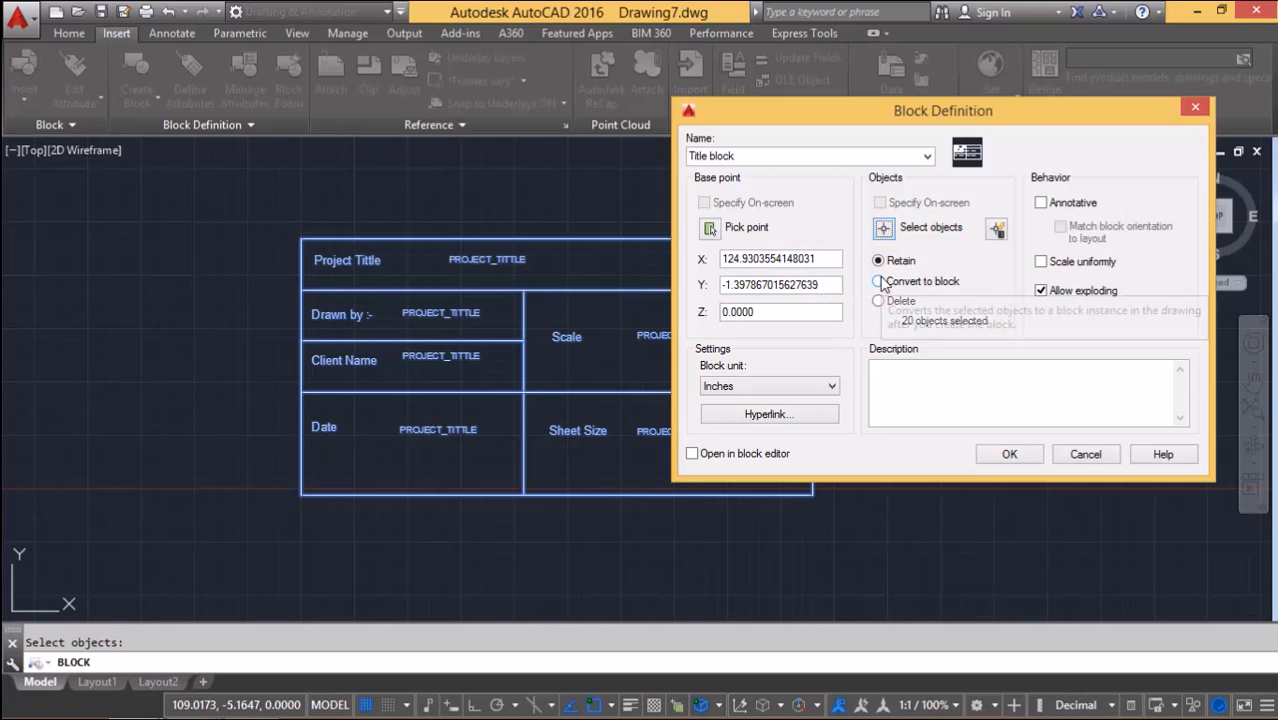
left_click(879, 282)
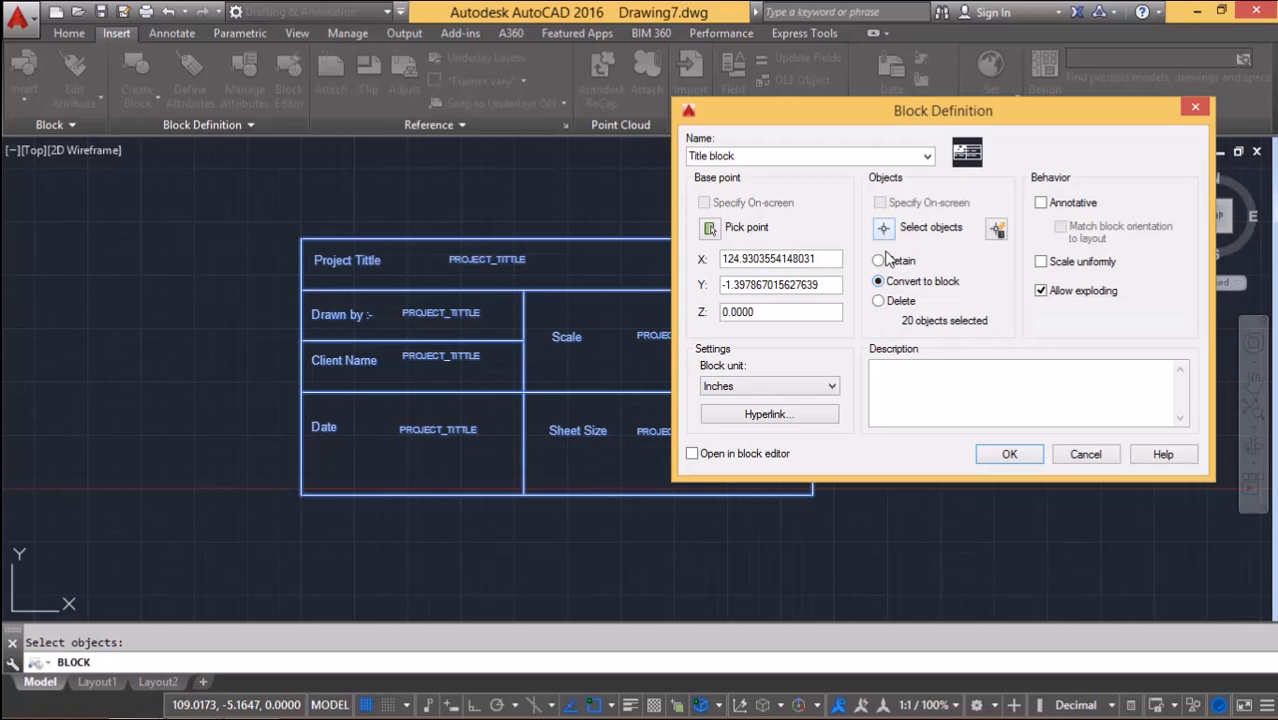
left_click(1009, 455)
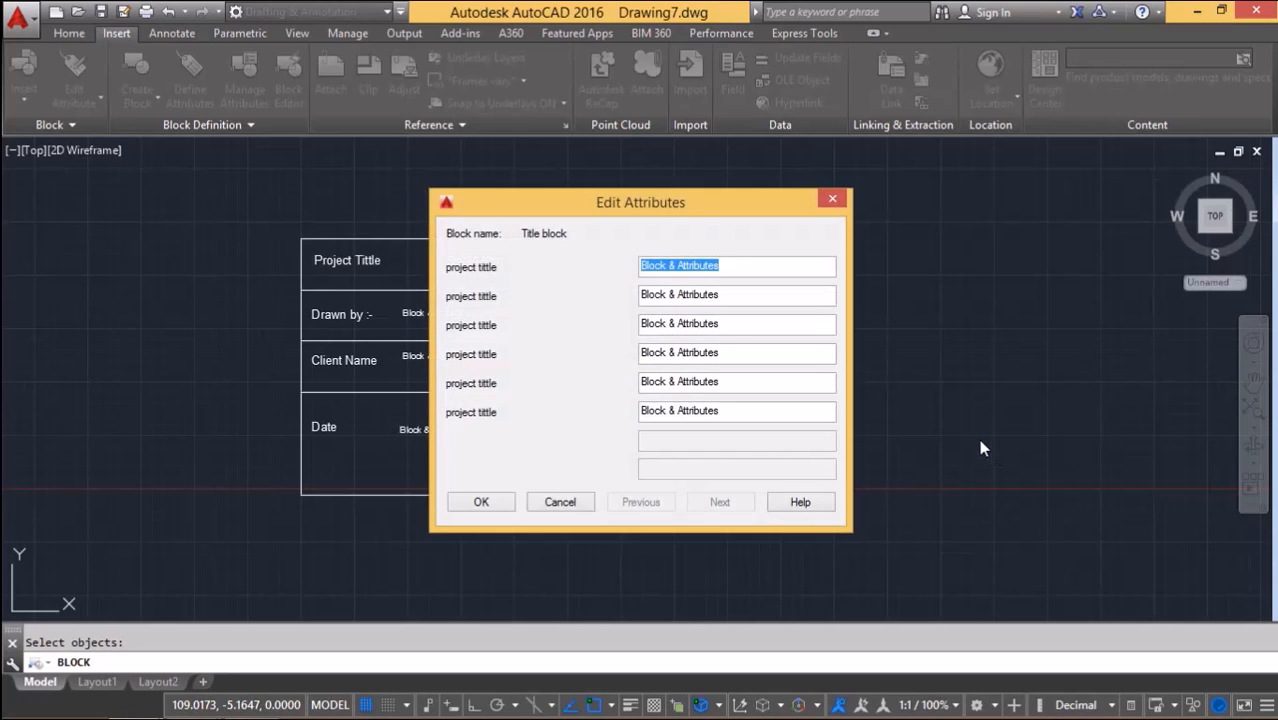
Fill in the drafter's name as the Drawn by value and "XYZ" as the Client Name value.
left_click_drag(652, 202, 916, 194)
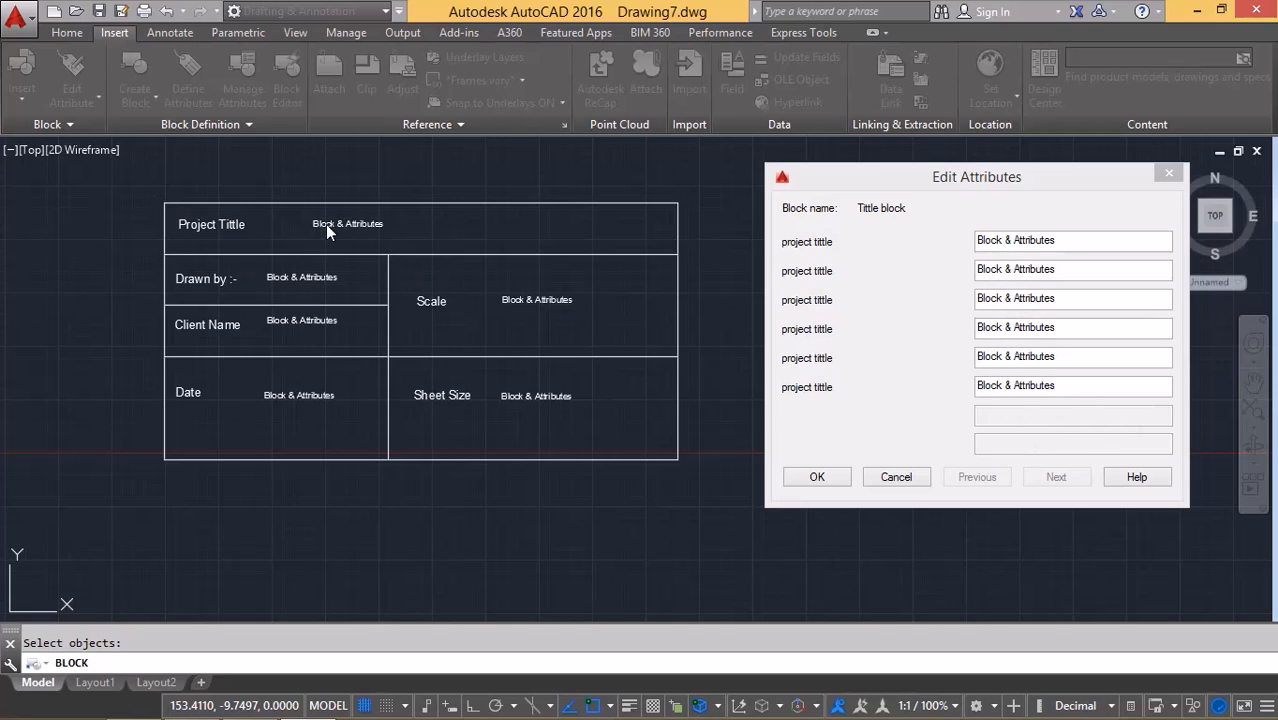
left_click(1052, 383)
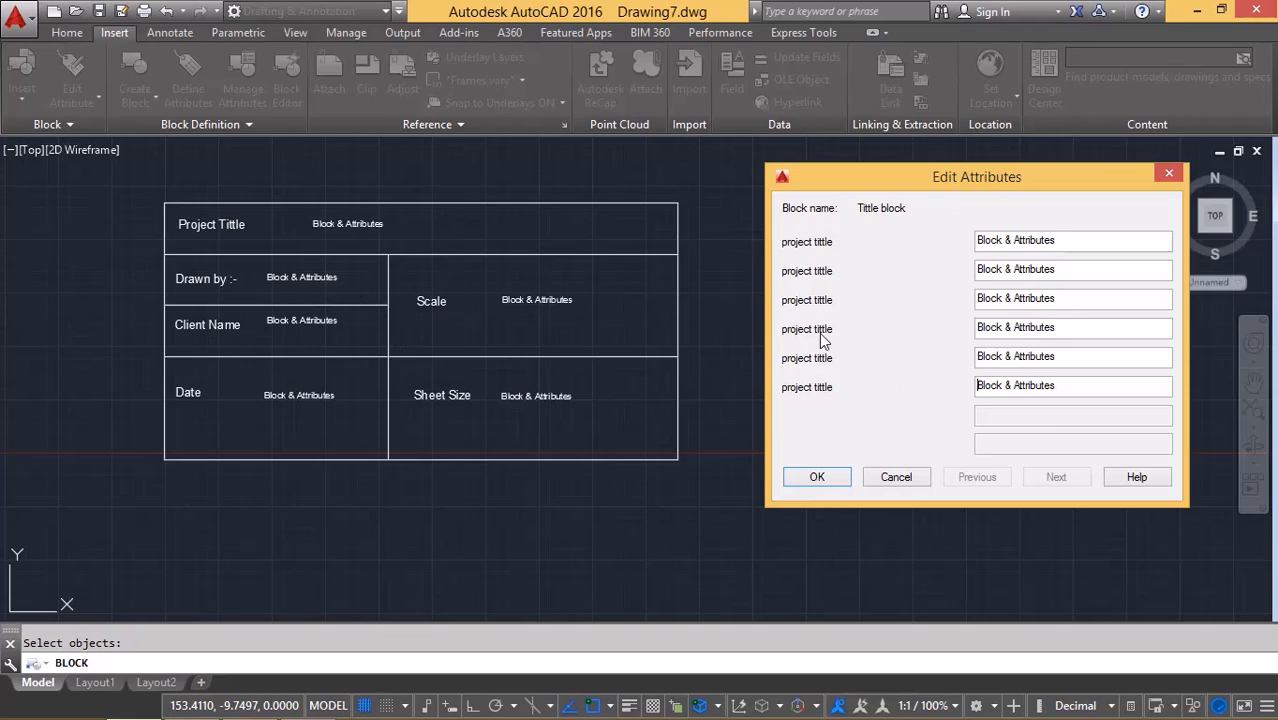
left_click_drag(1073, 360, 902, 358)
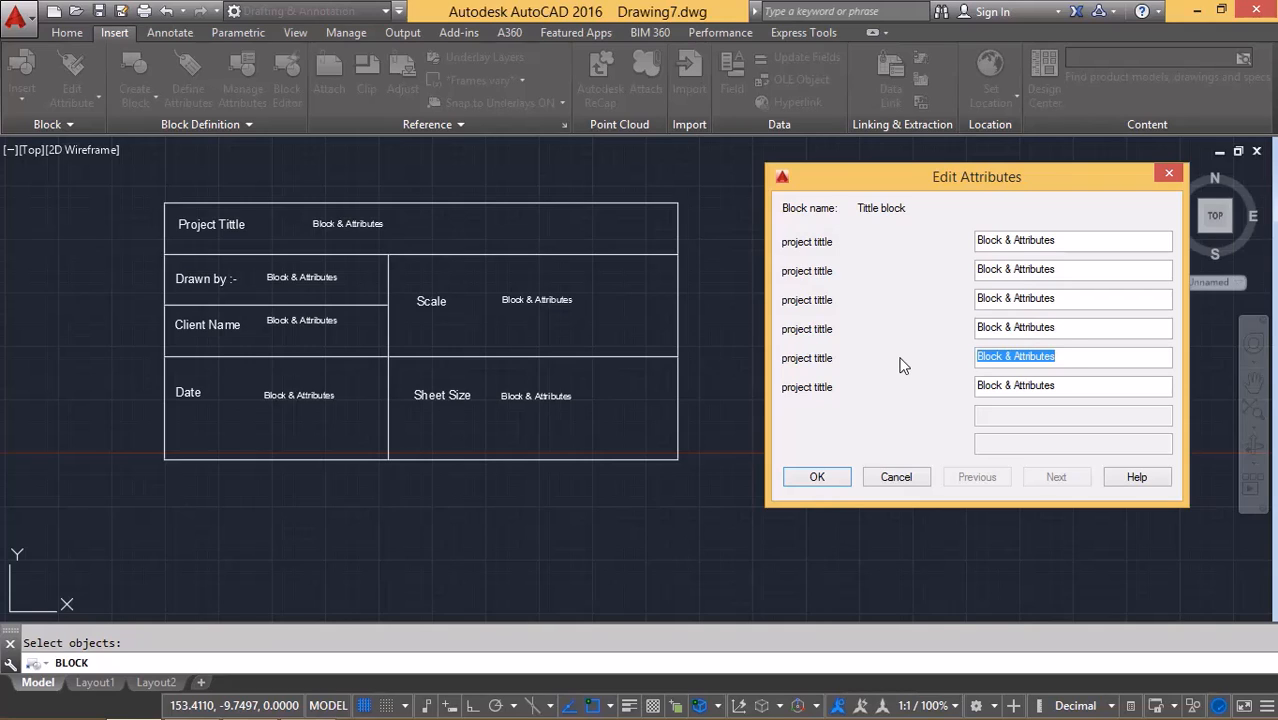
key("BackSpace")
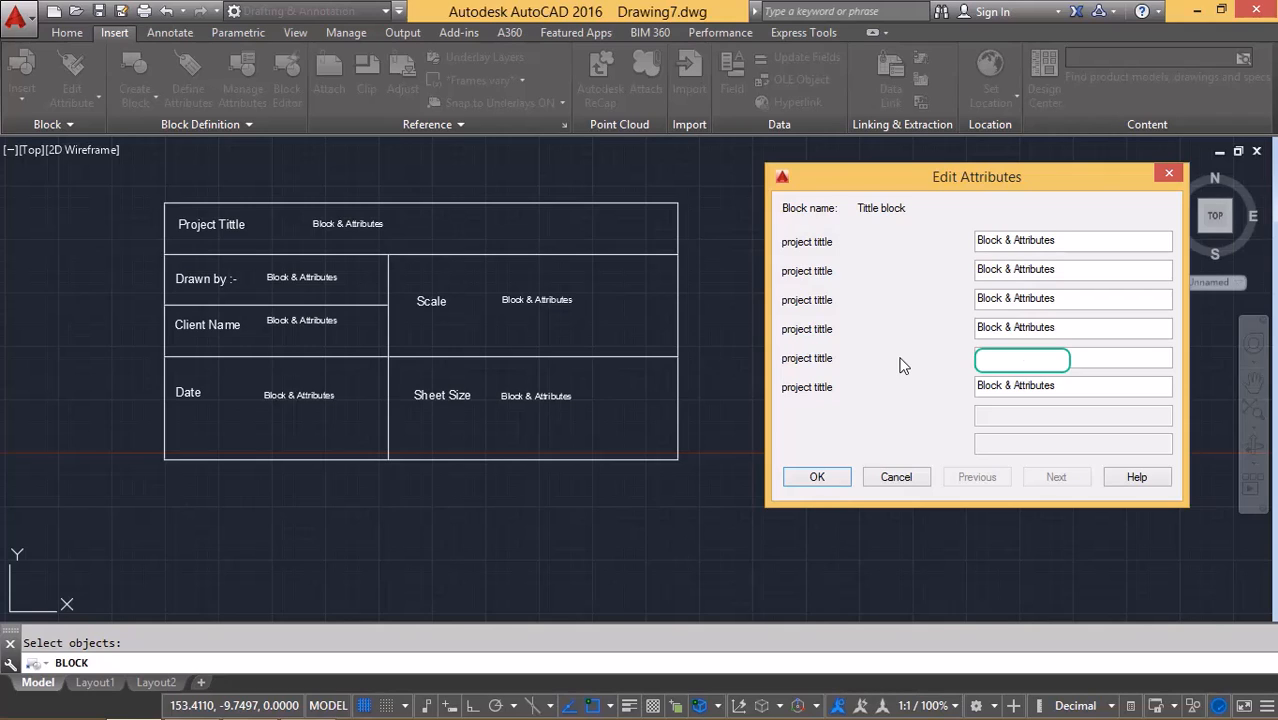
left_click_drag(1068, 328, 842, 342)
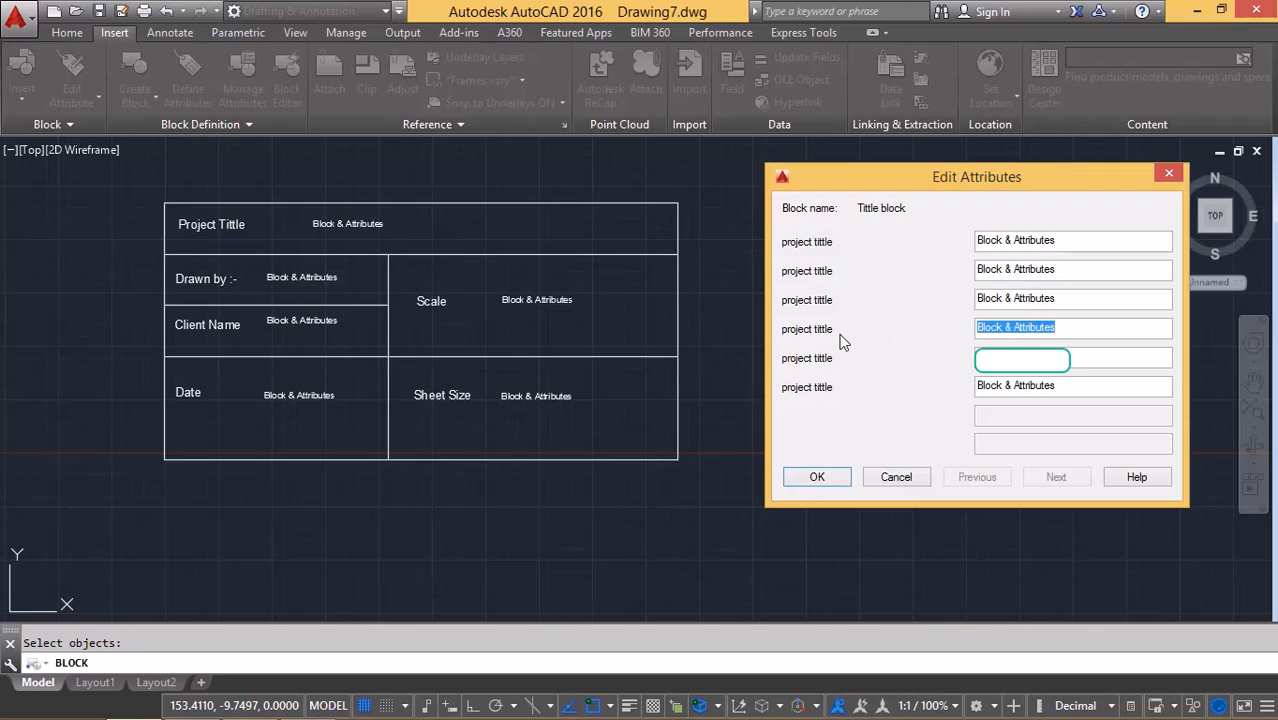
type("X")
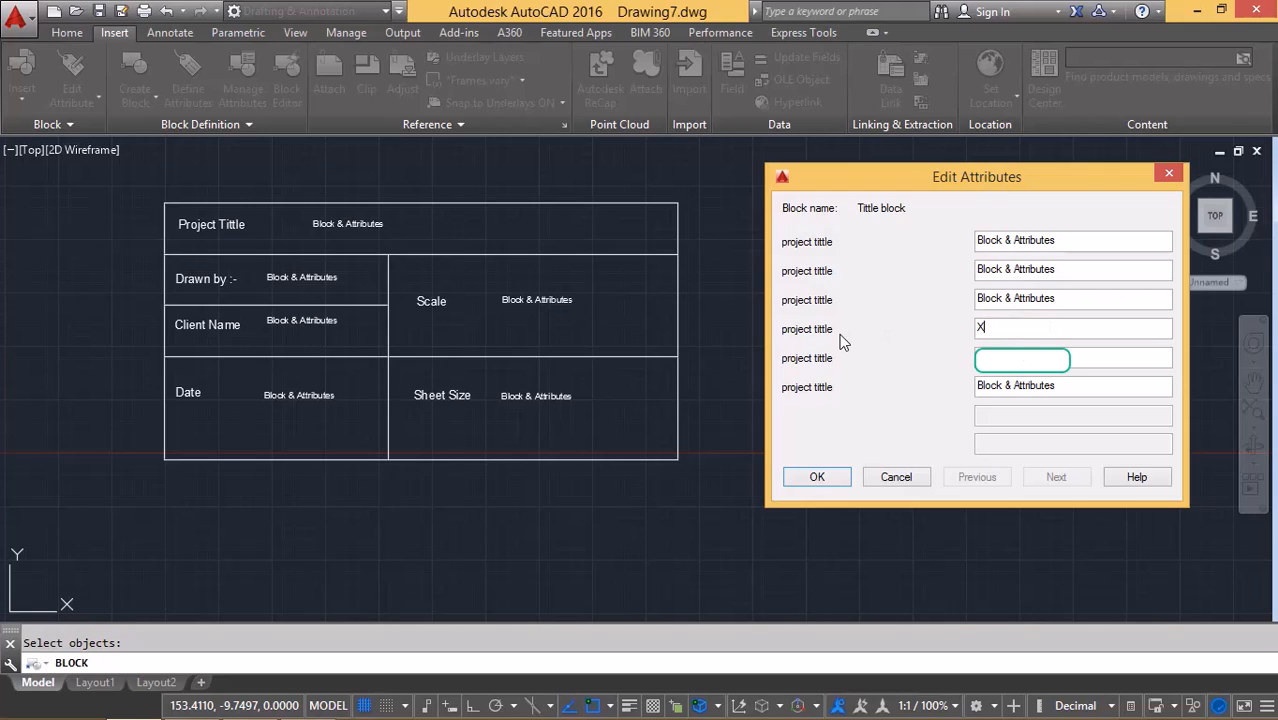
type("YZ")
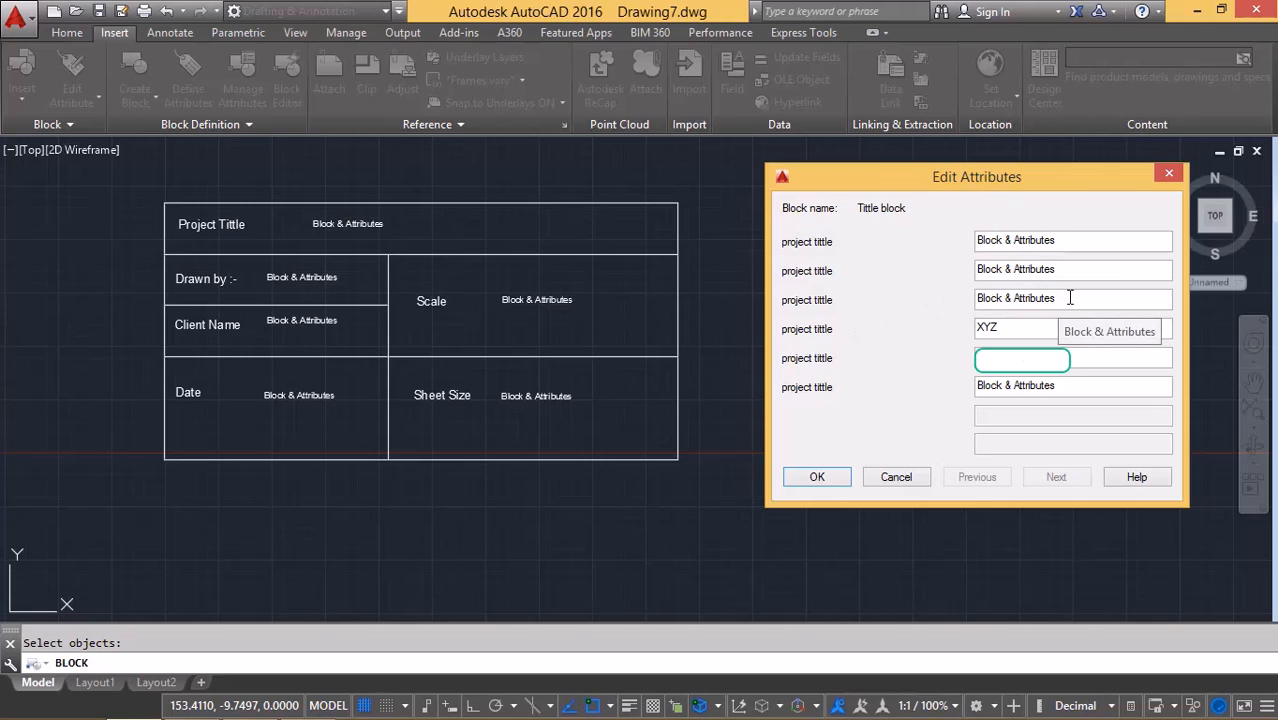
Enter 12/08/2020 as the Date attribute value and 1:1 as the Scale value.
left_click_drag(1060, 298, 932, 317)
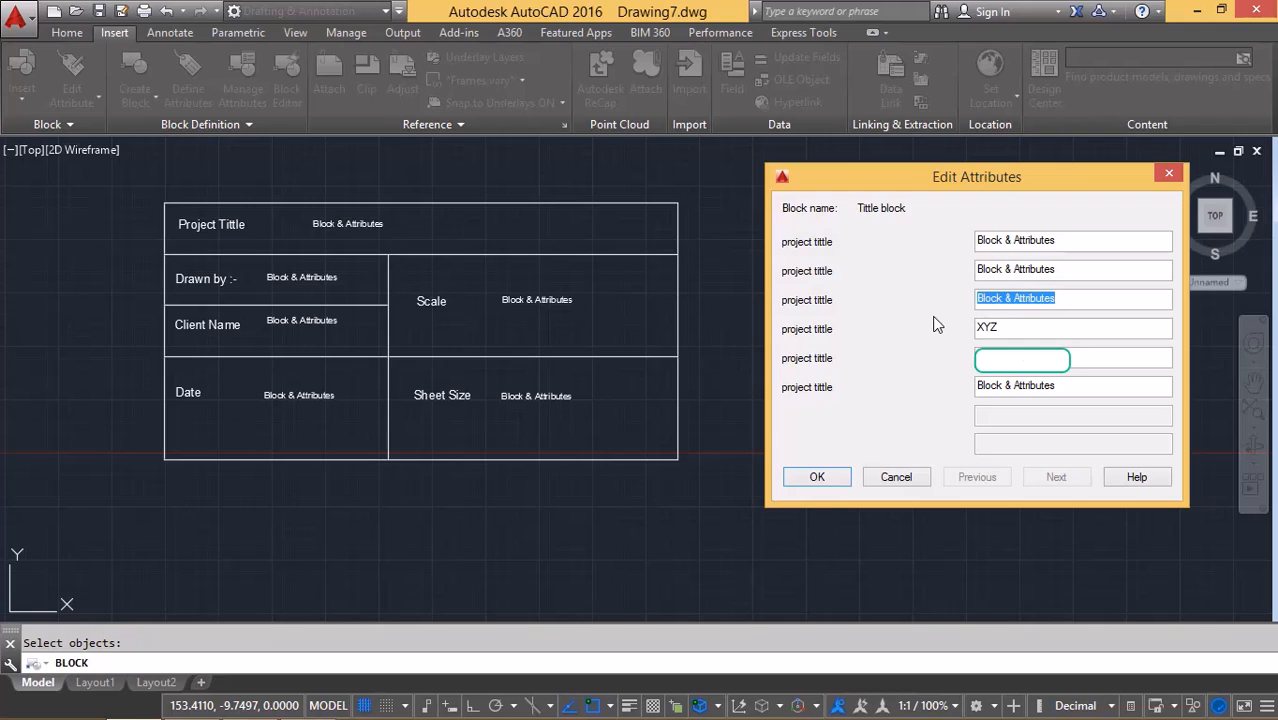
type("12")
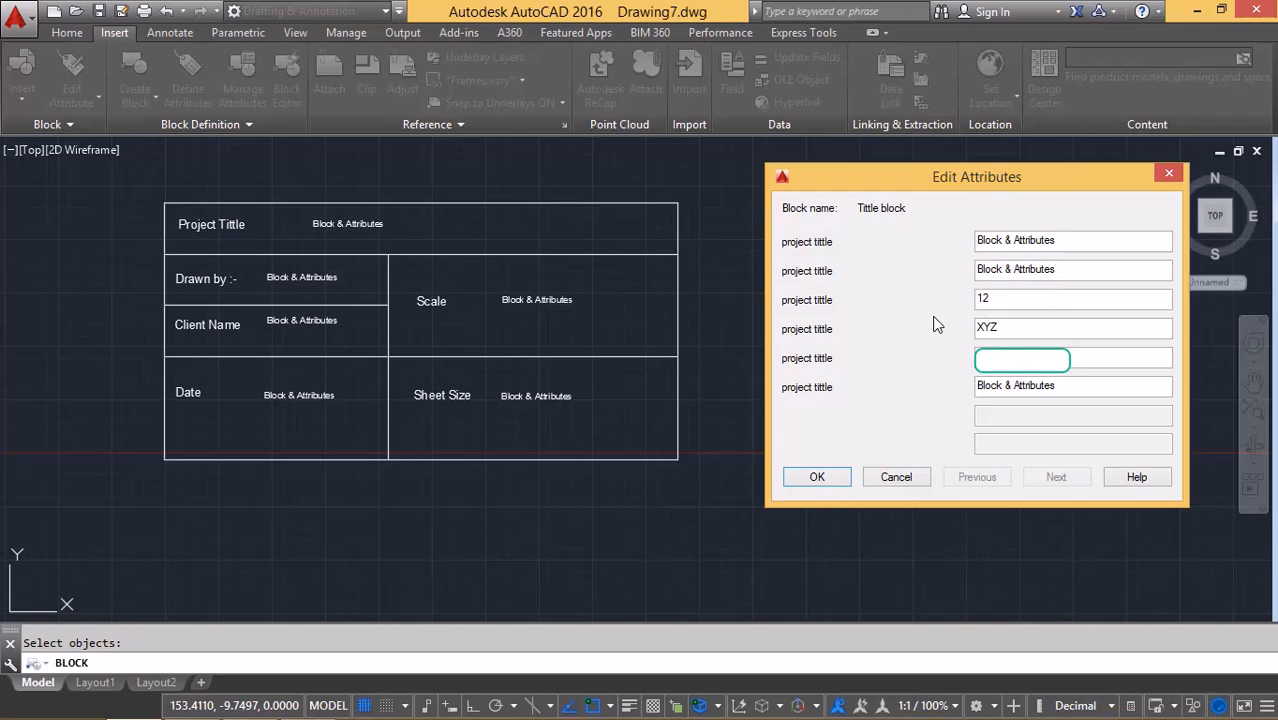
type("/08/2020")
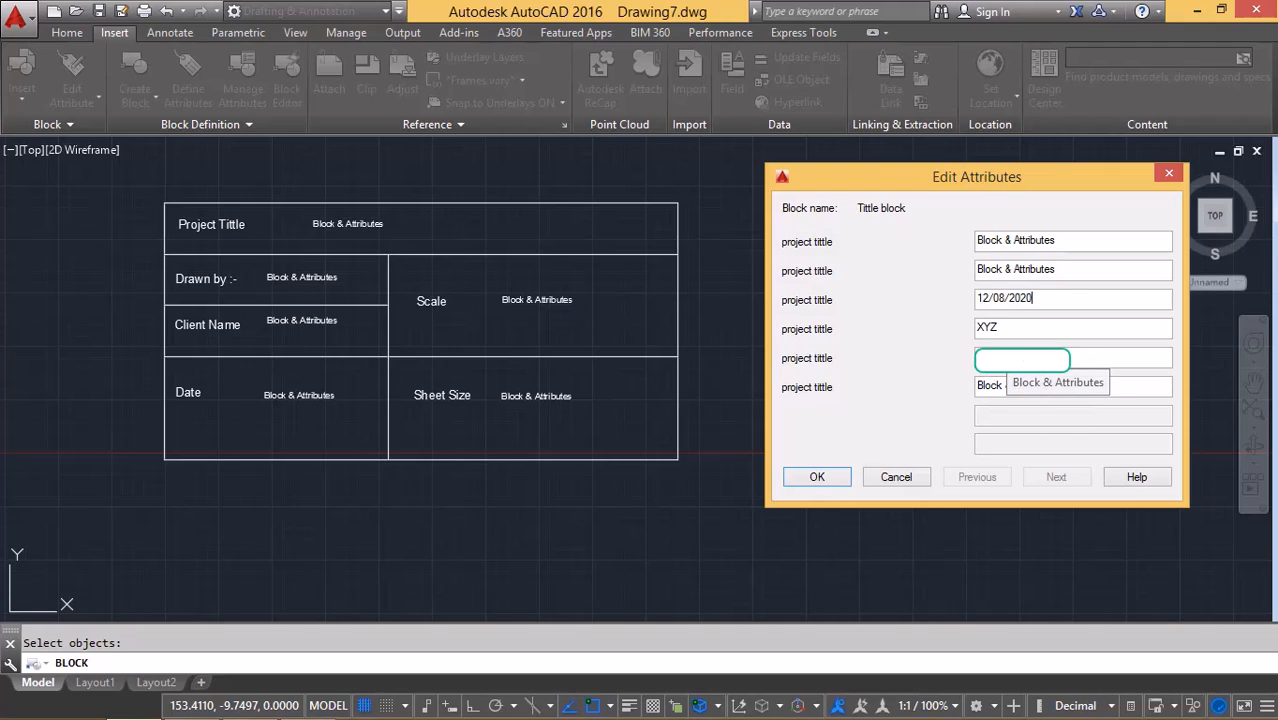
left_click_drag(1065, 271, 952, 281)
type("1")
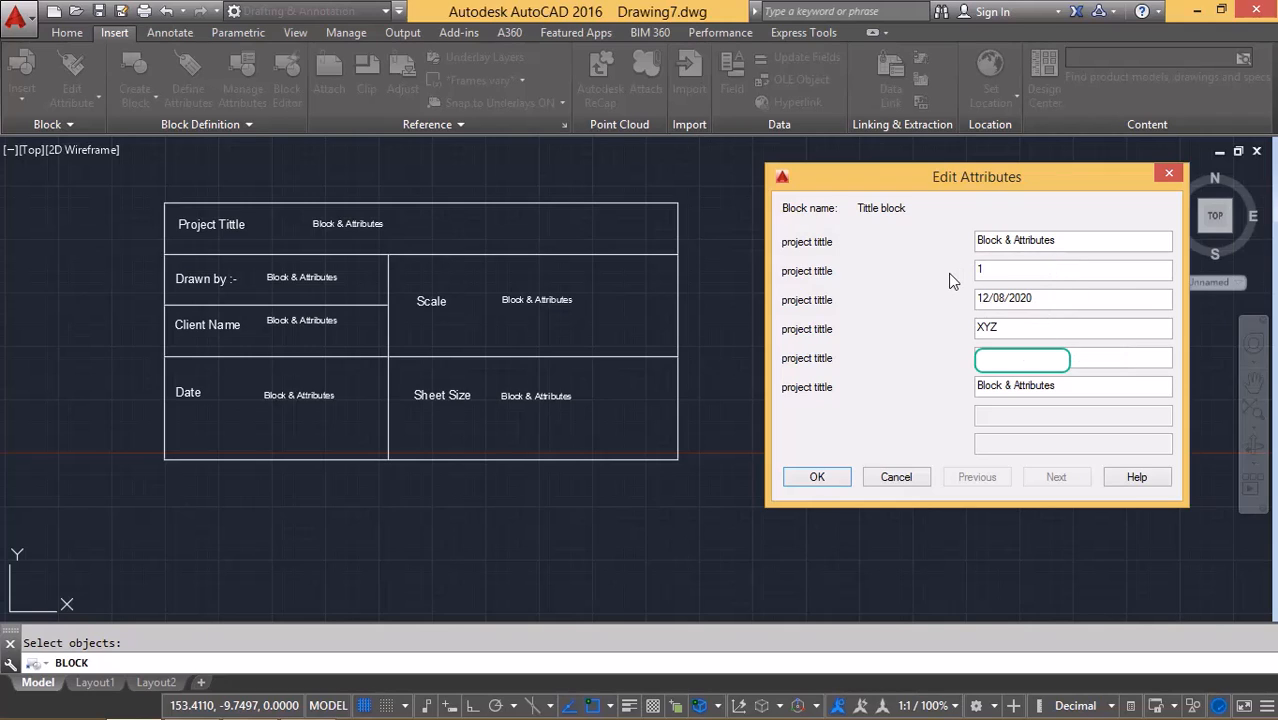
type(":1")
Enter A4 as the Sheet Size attribute value and apply the attribute values to the block.
left_click_drag(1060, 240, 910, 248)
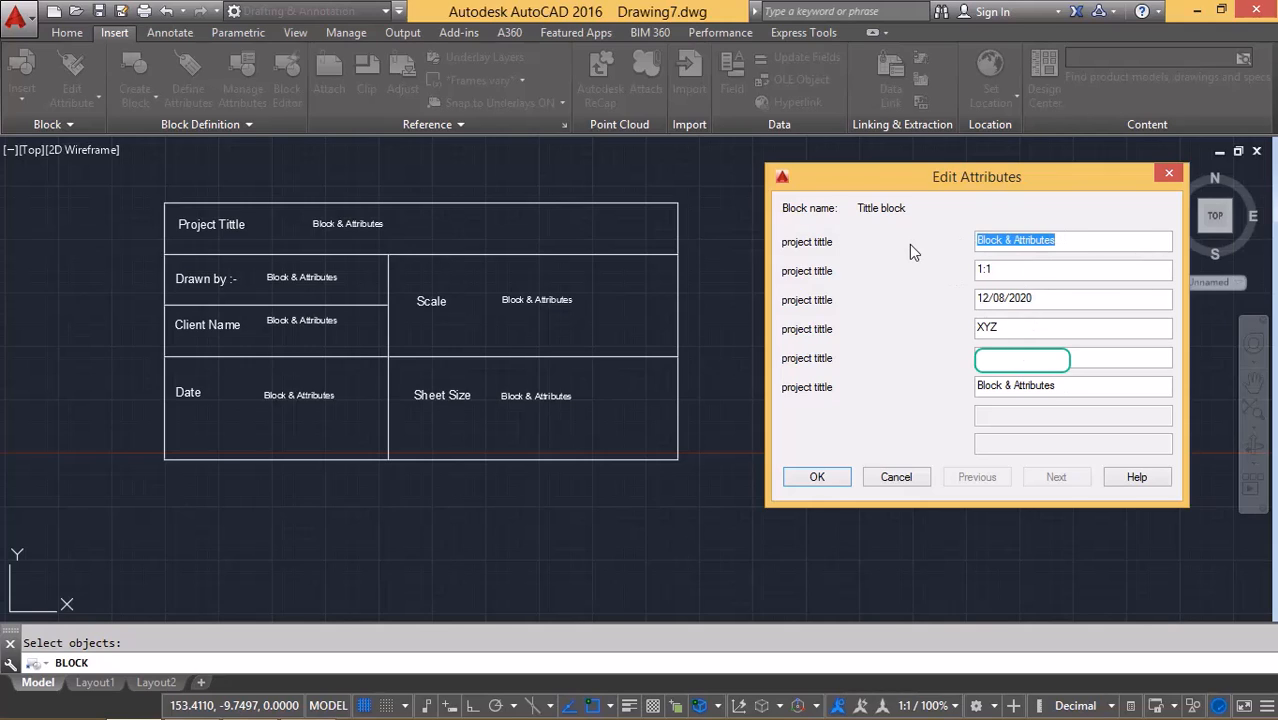
type("A4")
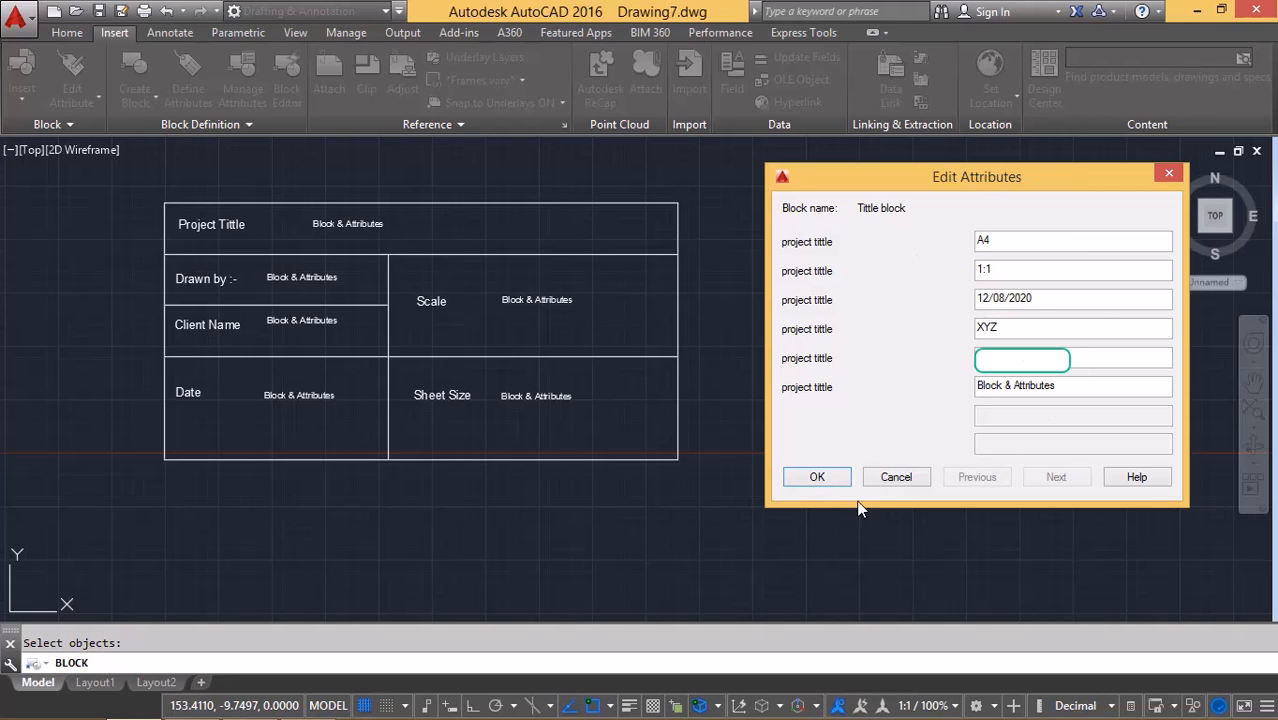
left_click(818, 477)
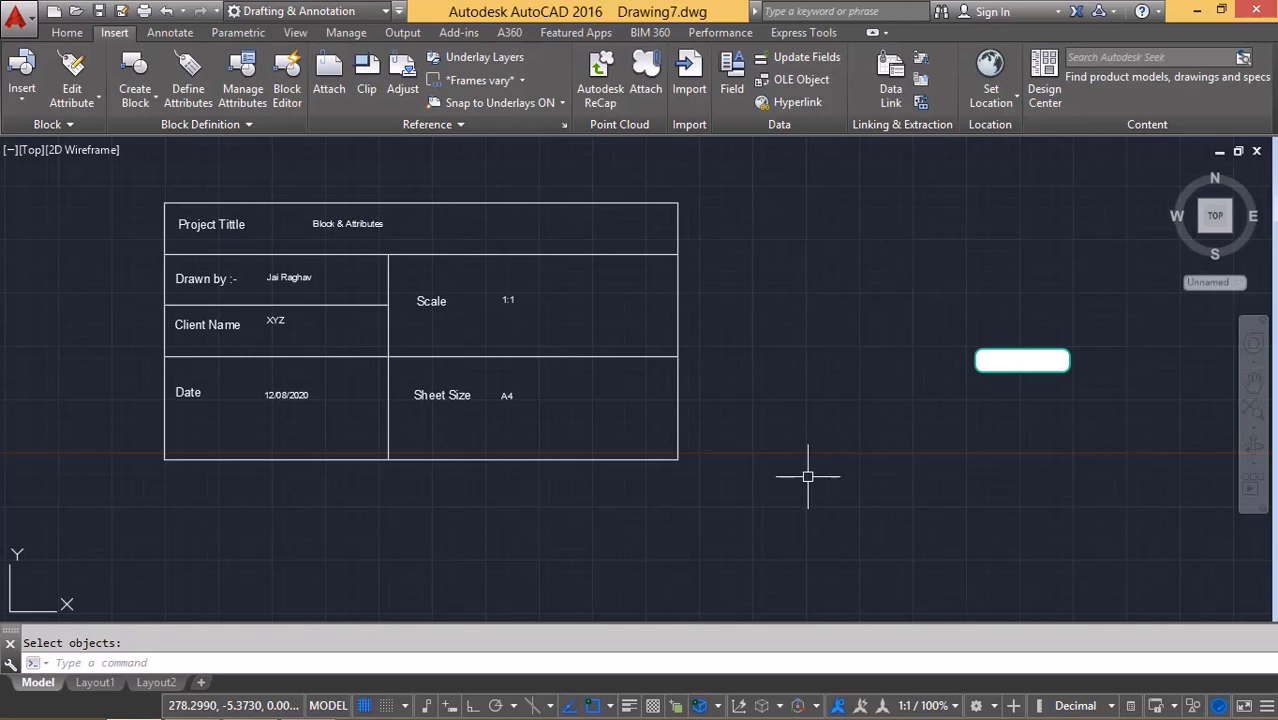
middle_click_drag(683, 344, 717, 355)
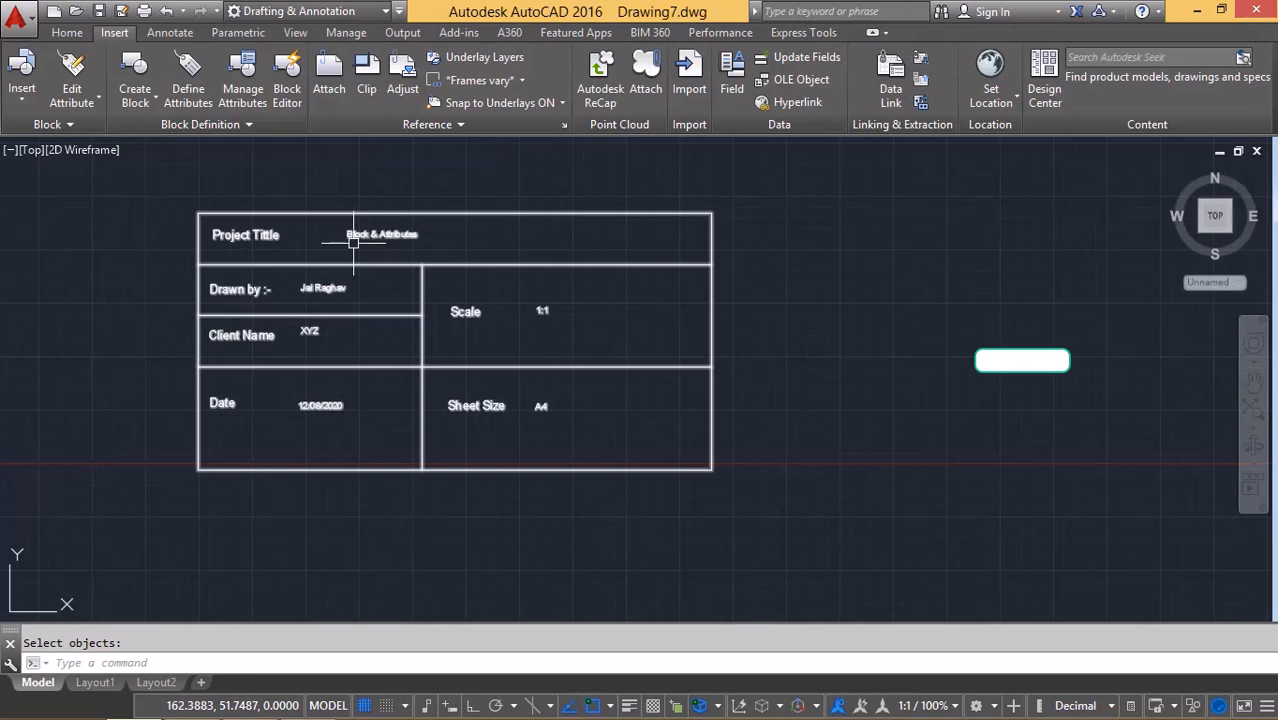
middle_click_drag(322, 280, 386, 296)
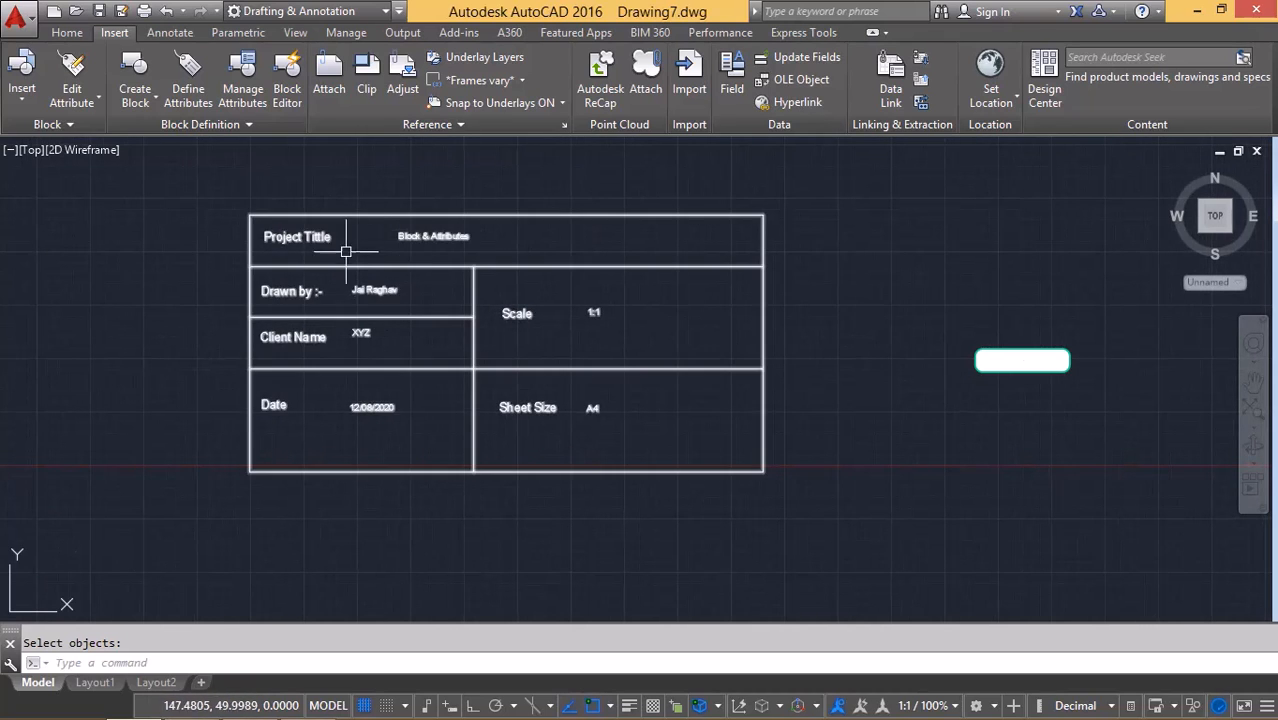